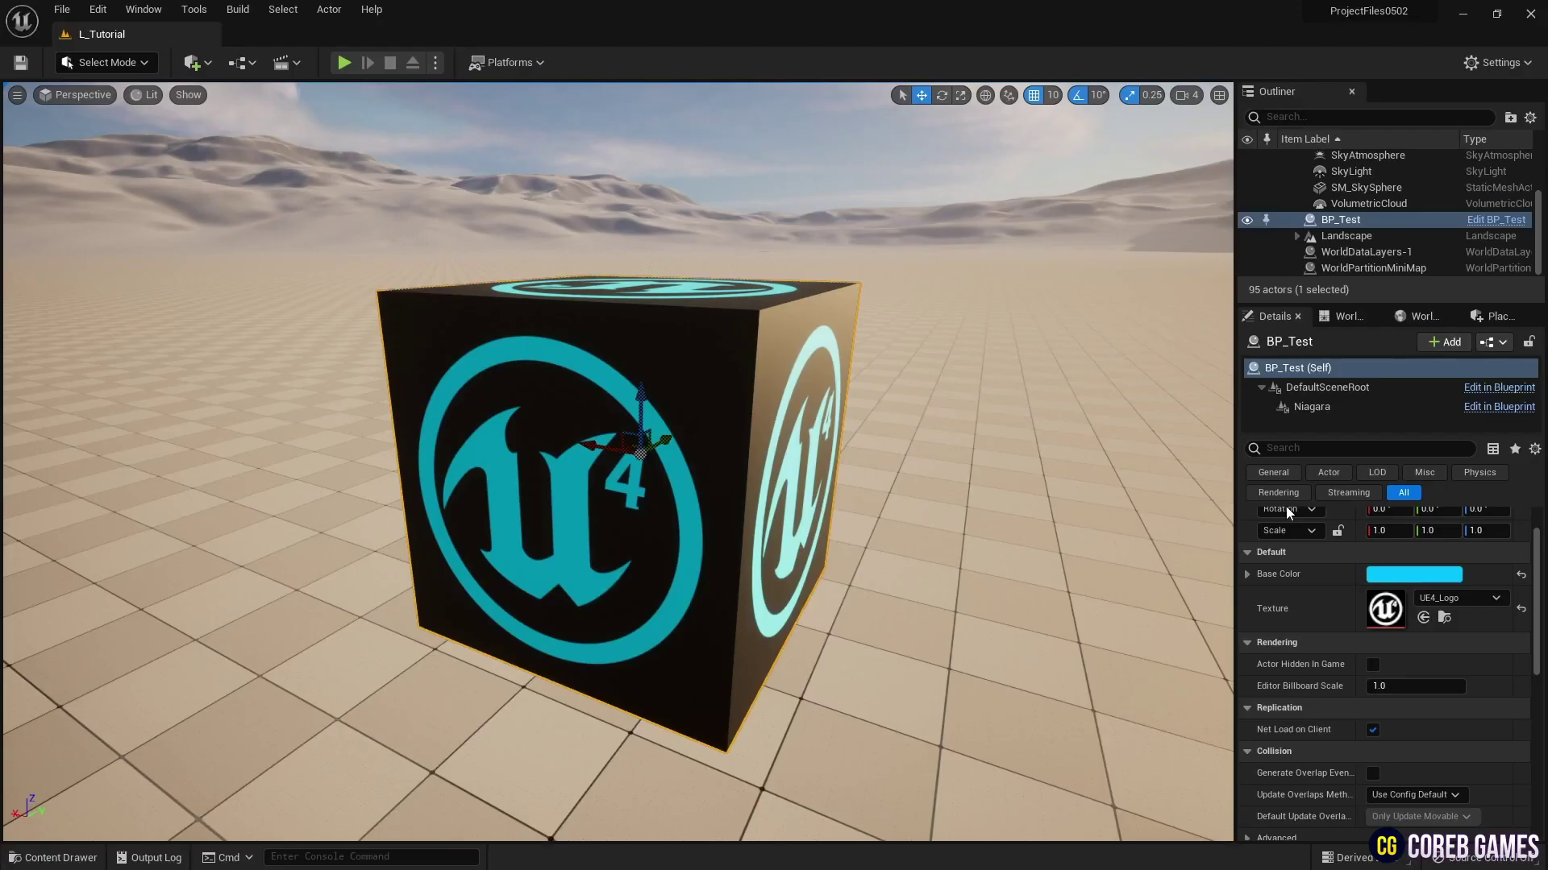
# Change the Base Color of the BP_Test actor to bright green
pyautogui.click(1385, 579)
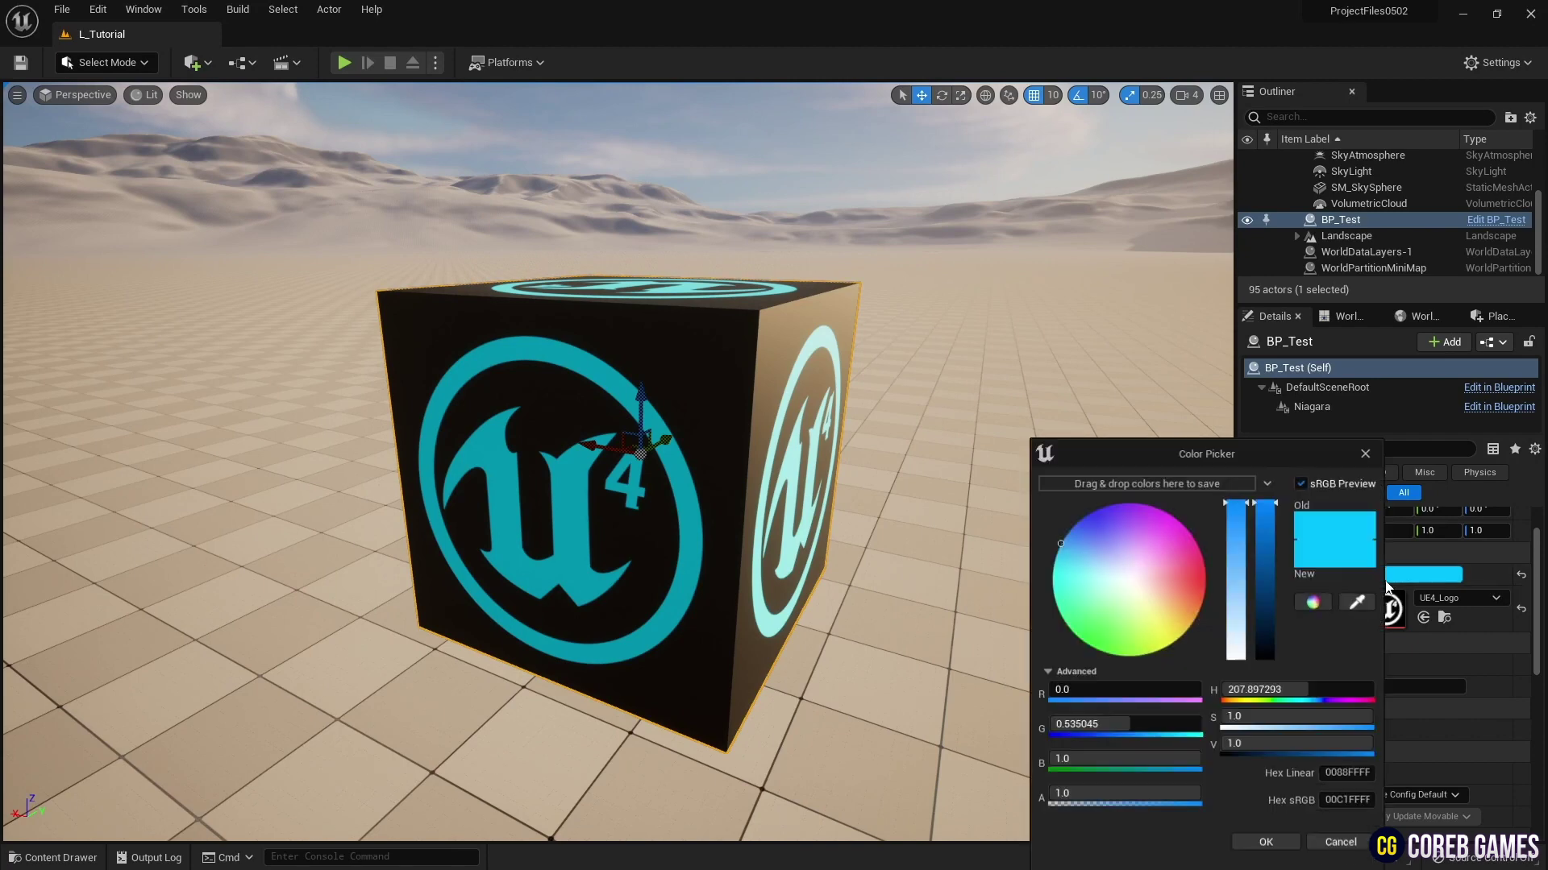
pyautogui.click(1096, 518)
pyautogui.moveTo(1099, 516); pyautogui.dragTo(1177, 566)
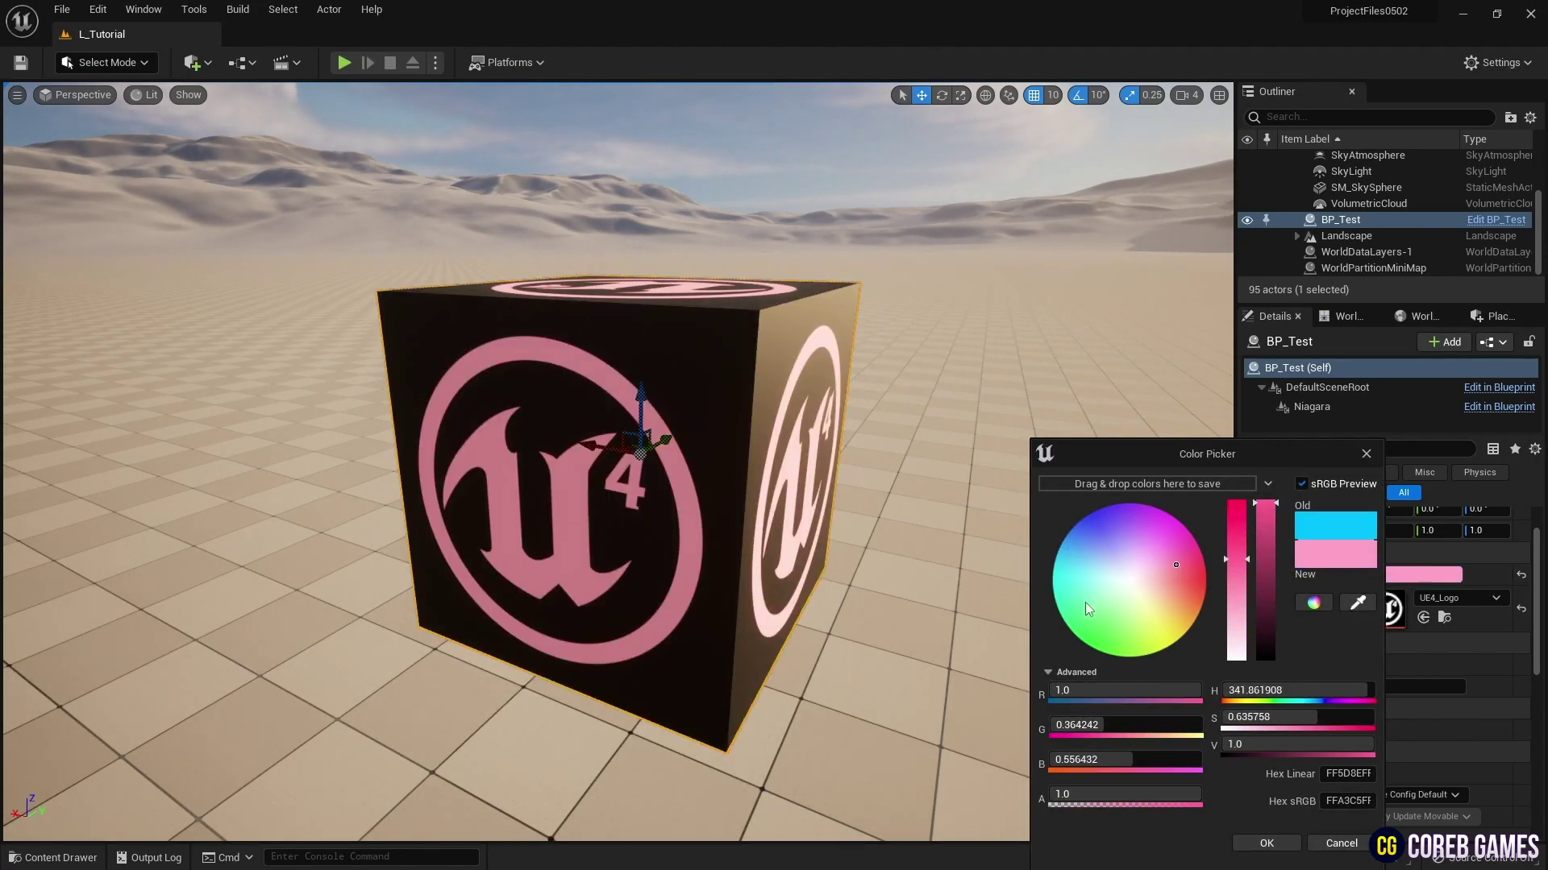
pyautogui.moveTo(1085, 602); pyautogui.dragTo(1077, 635)
pyautogui.click(1266, 843)
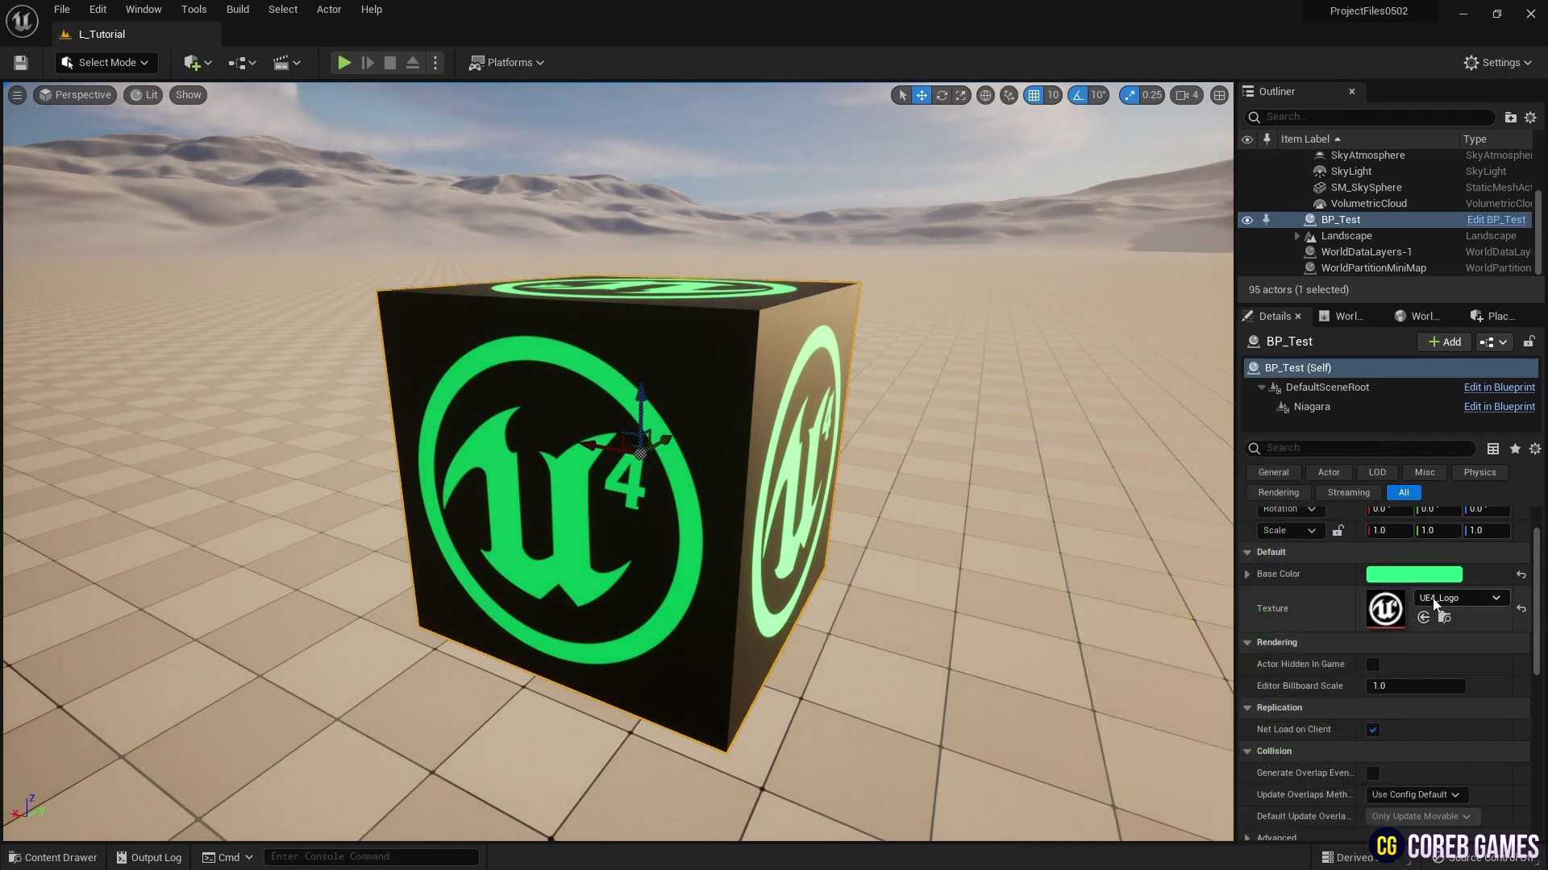
# Swap BP_Test's Texture to VirtualJoystick_Thumb and replace it with ViveControllerDiffuse
pyautogui.click(1459, 598)
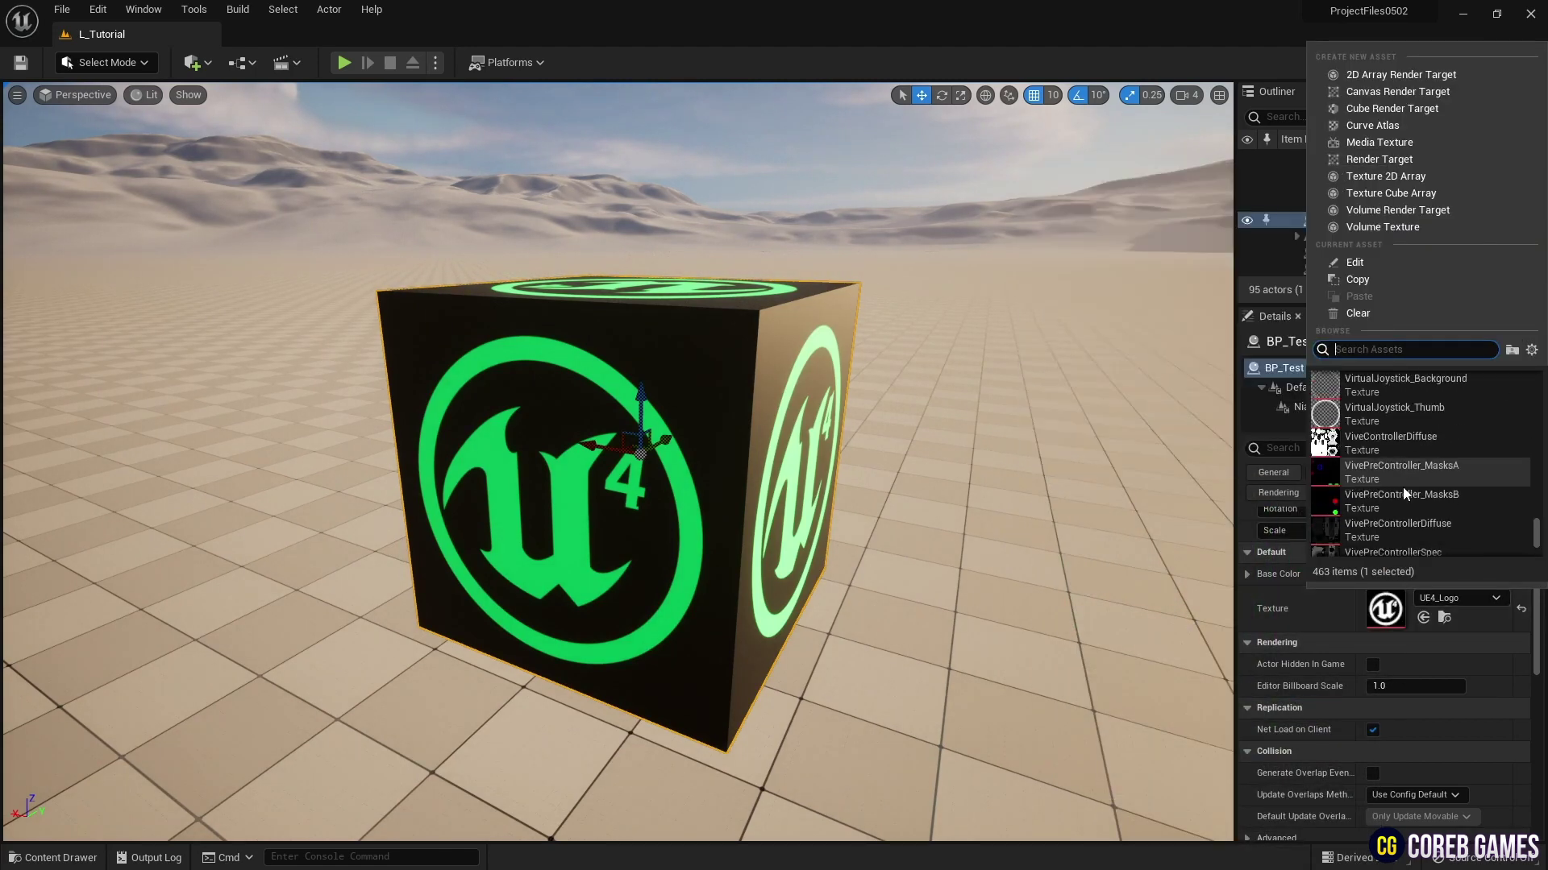
pyautogui.click(1403, 484)
pyautogui.click(1468, 600)
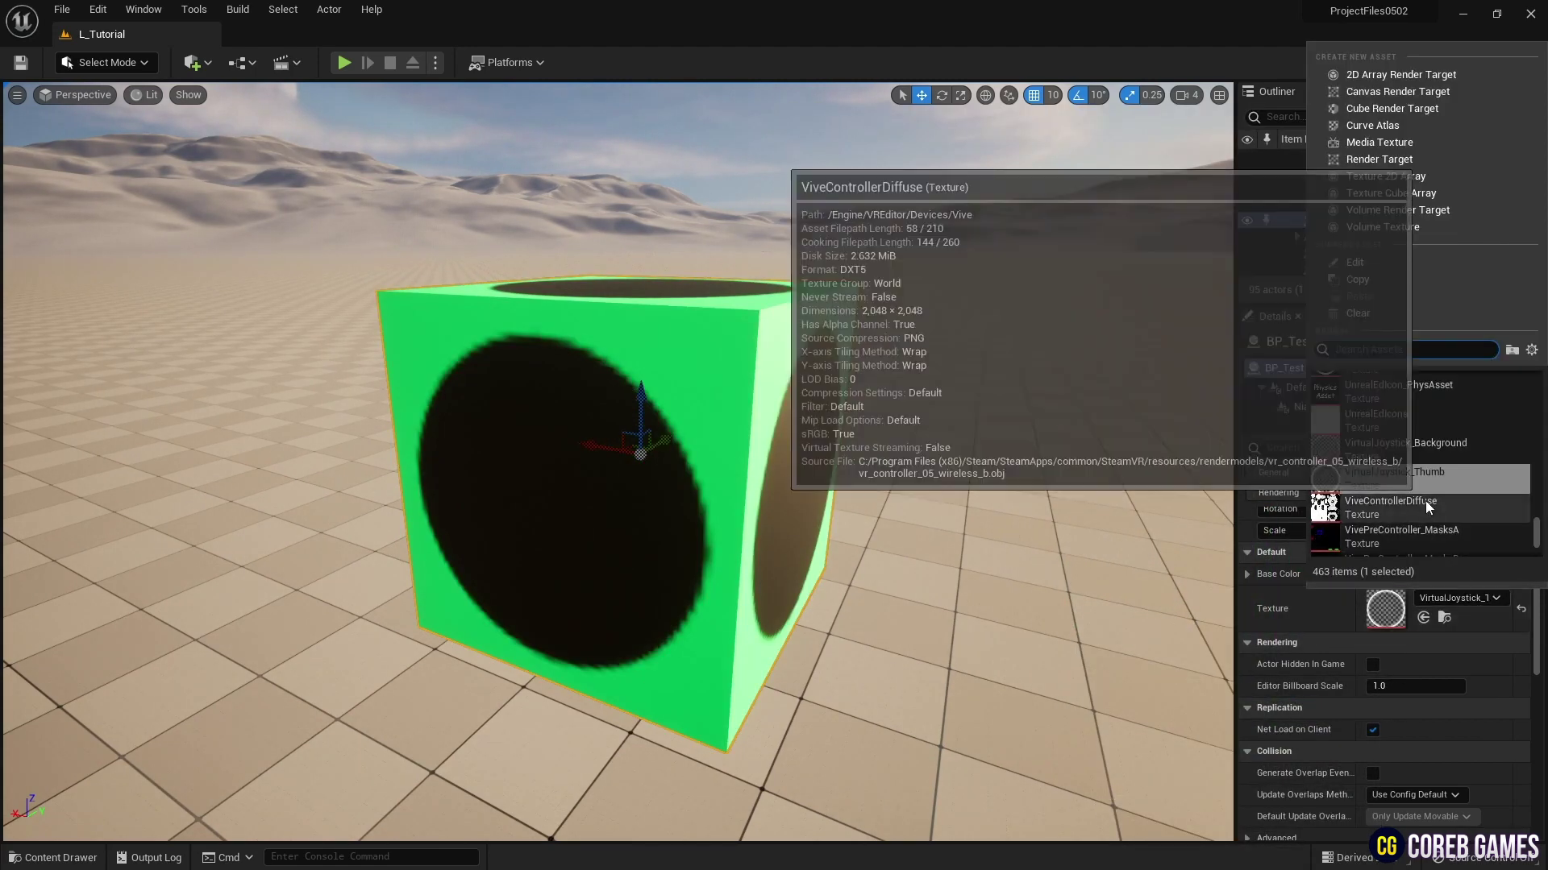
pyautogui.click(1419, 505)
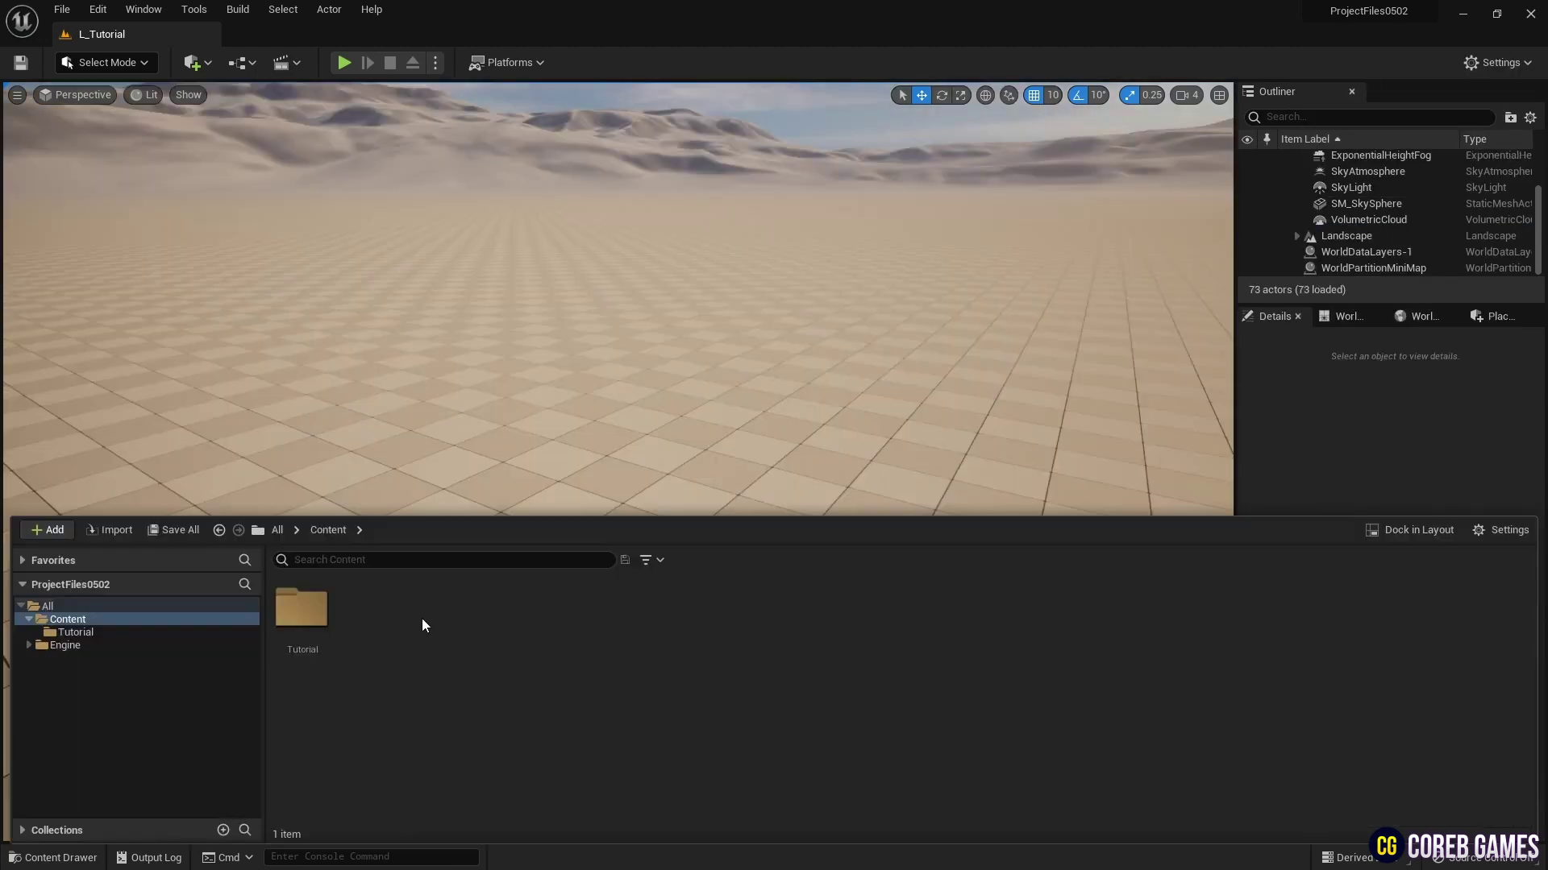
# Create a material named M_DynamicMaterial in the Content folder and open it for editing
pyautogui.rightClick(405, 606)
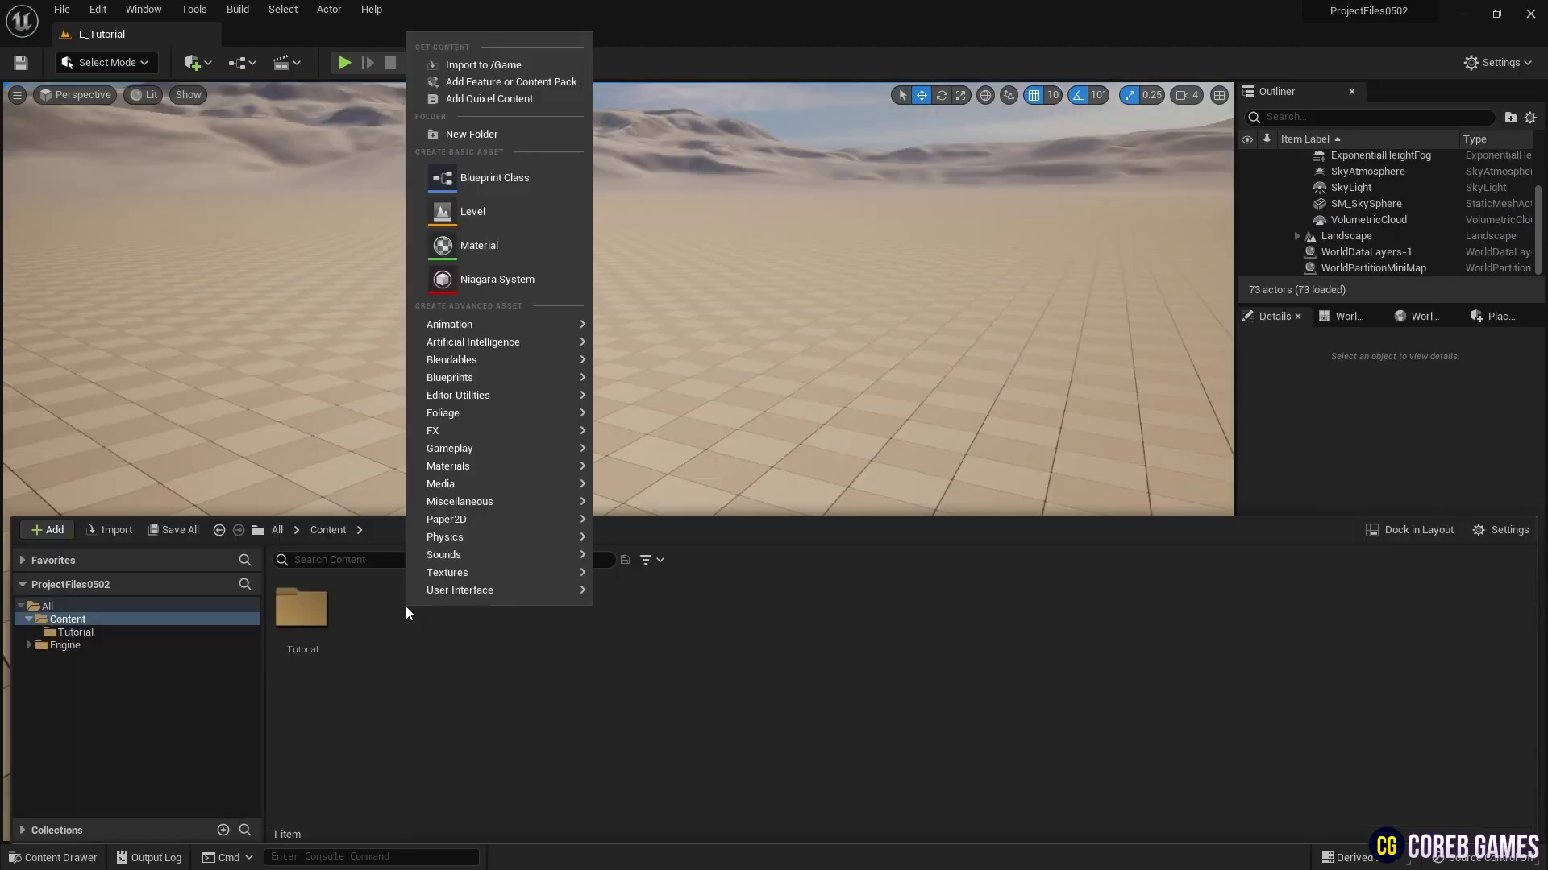
pyautogui.click(475, 256)
pyautogui.write('M')
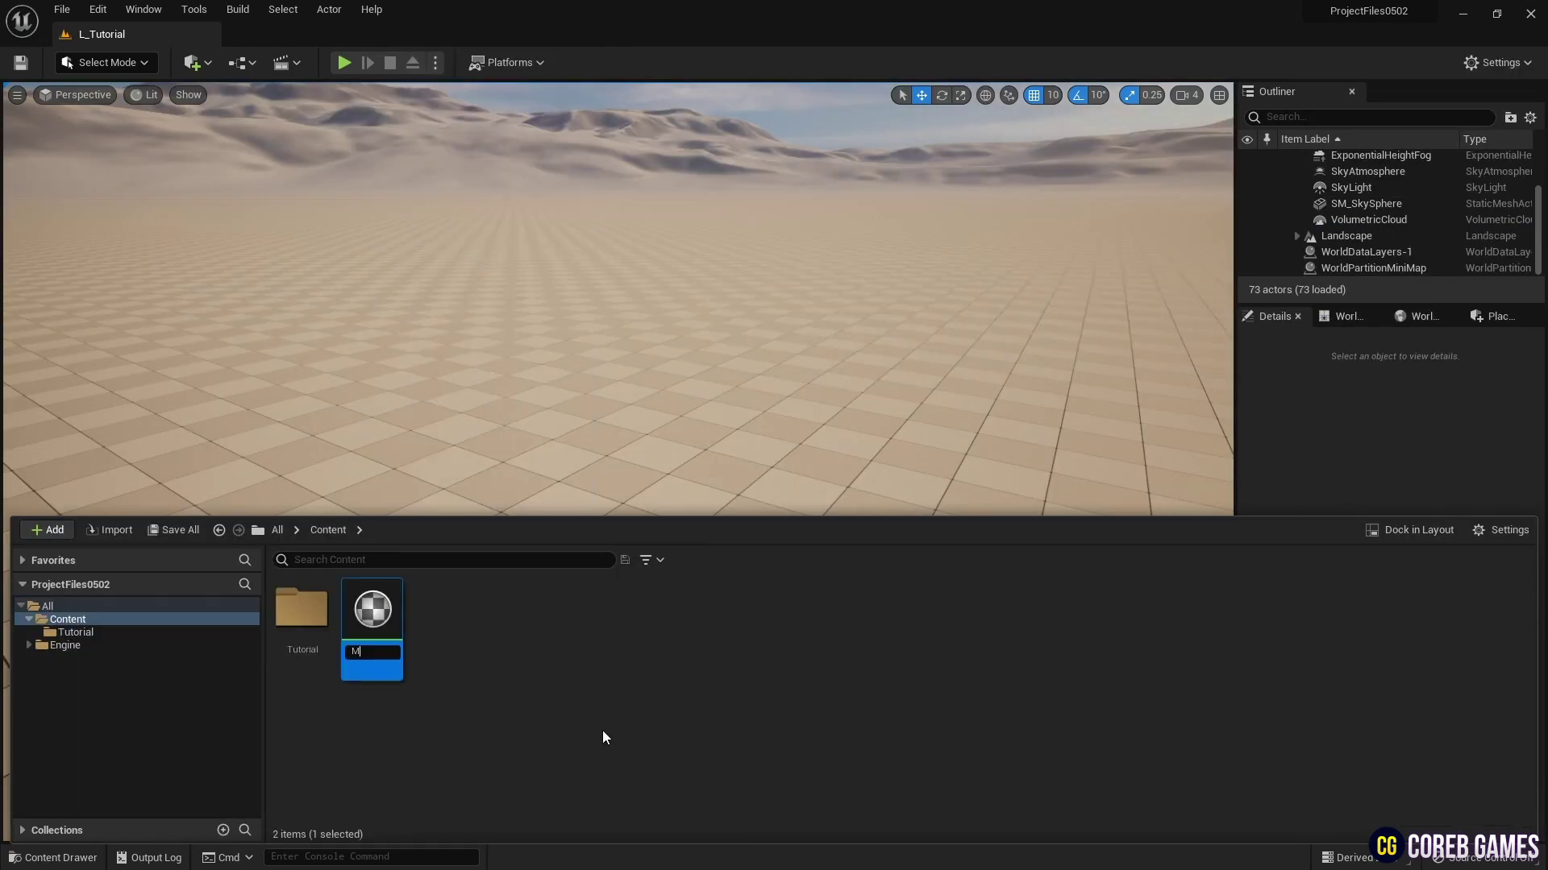
pyautogui.write('_DynamicMaterial')
pyautogui.press('Return')
pyautogui.doubleClick(379, 618)
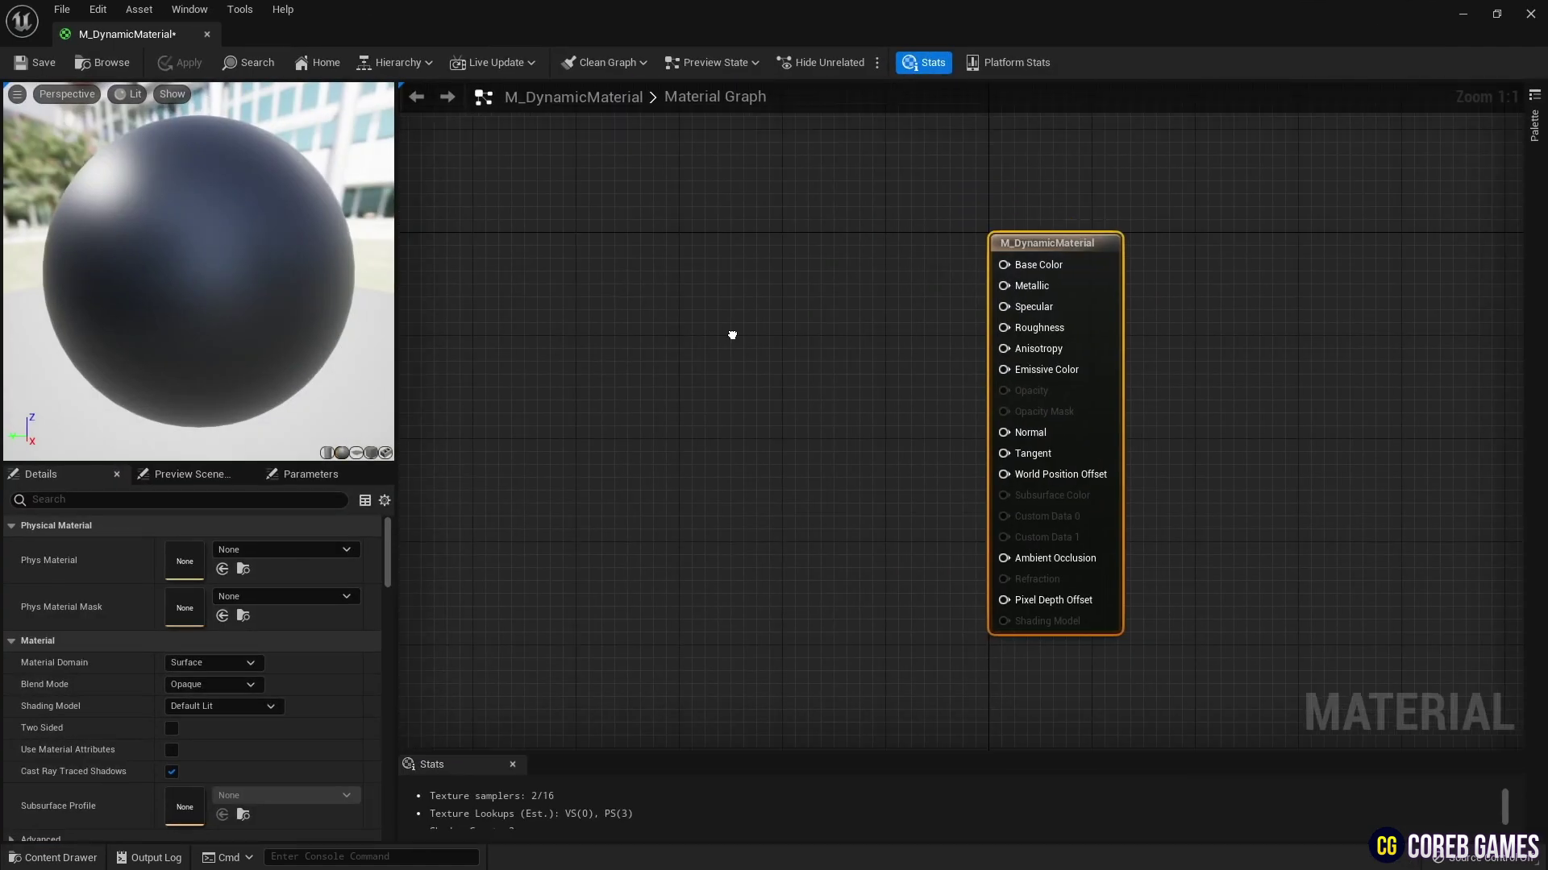
# Add a Constant3Vector node and a Texture Sample node beneath it to the material graph
pyautogui.moveTo(732, 335); pyautogui.dragTo(836, 311, button='right')
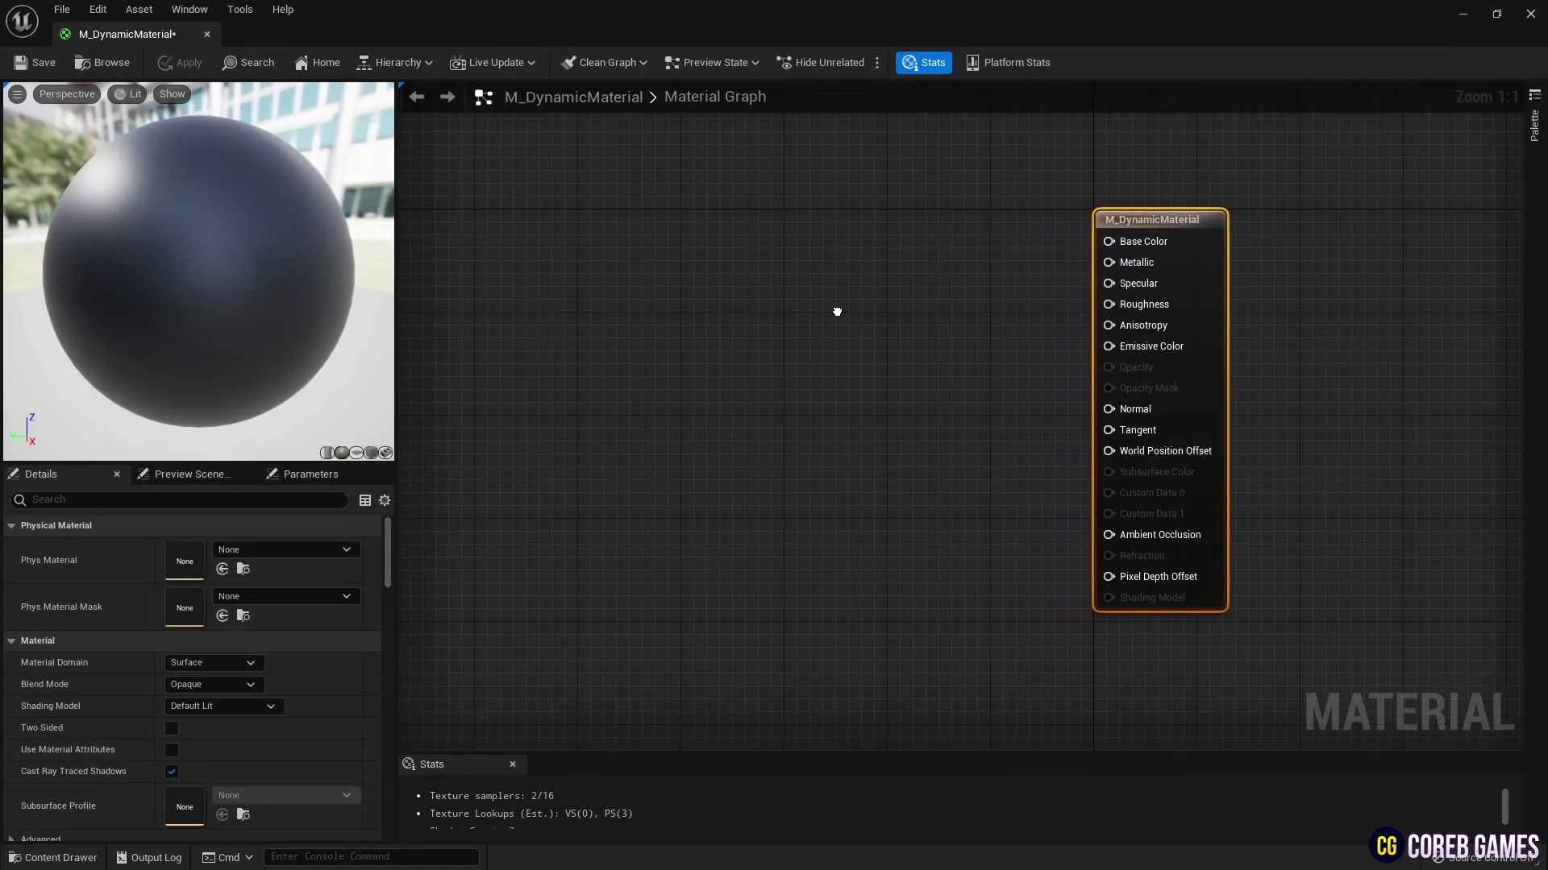
pyautogui.rightClick(712, 219)
pyautogui.click(701, 183)
pyautogui.click(736, 185)
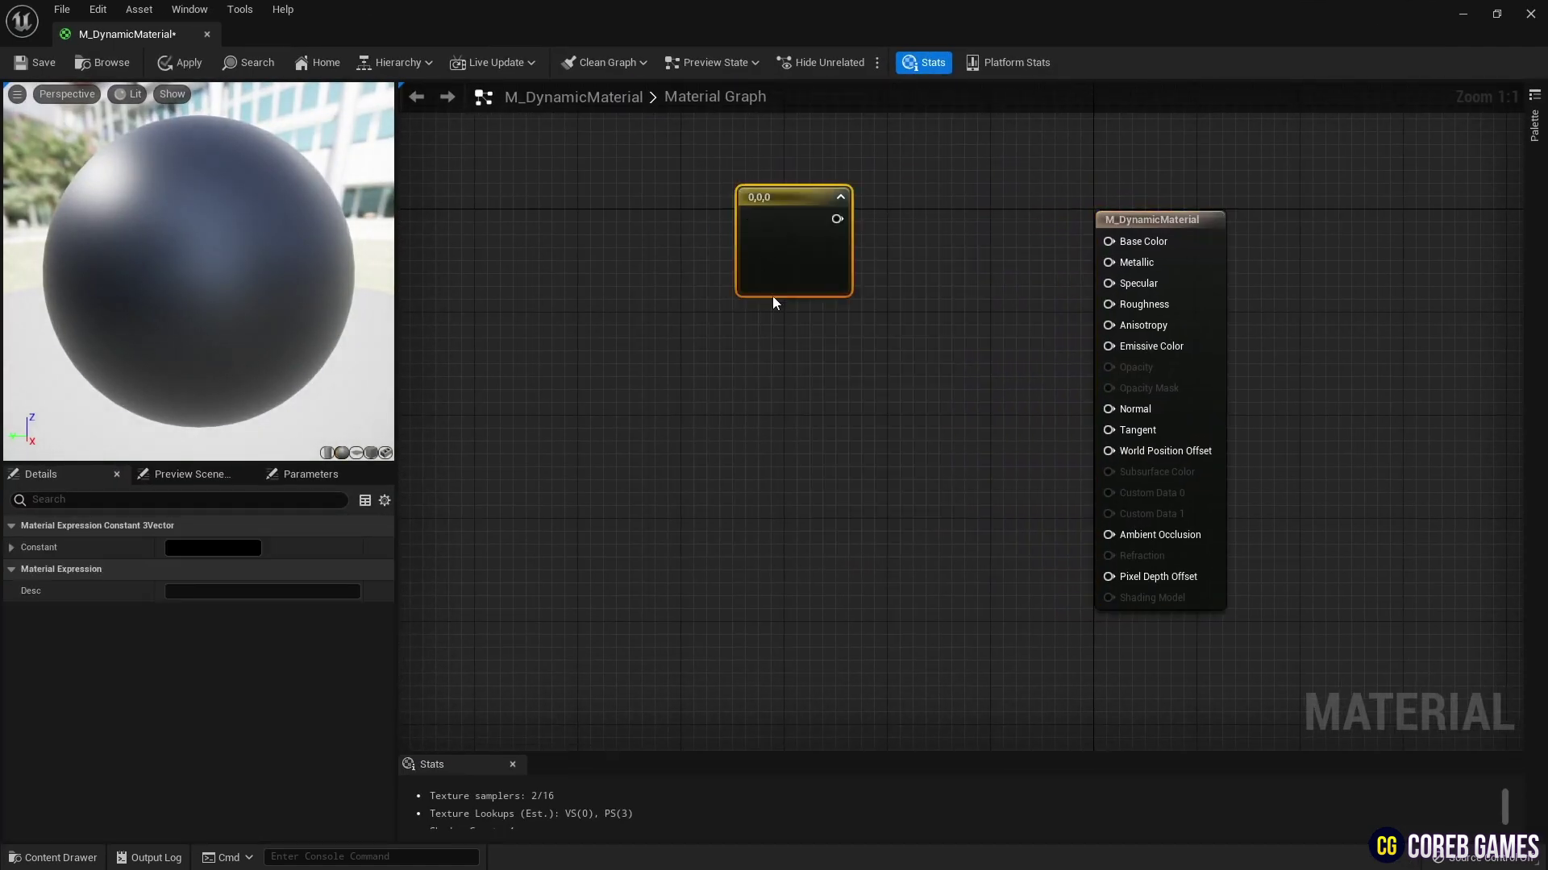
pyautogui.click(716, 347)
pyautogui.moveTo(717, 348); pyautogui.dragTo(709, 343)
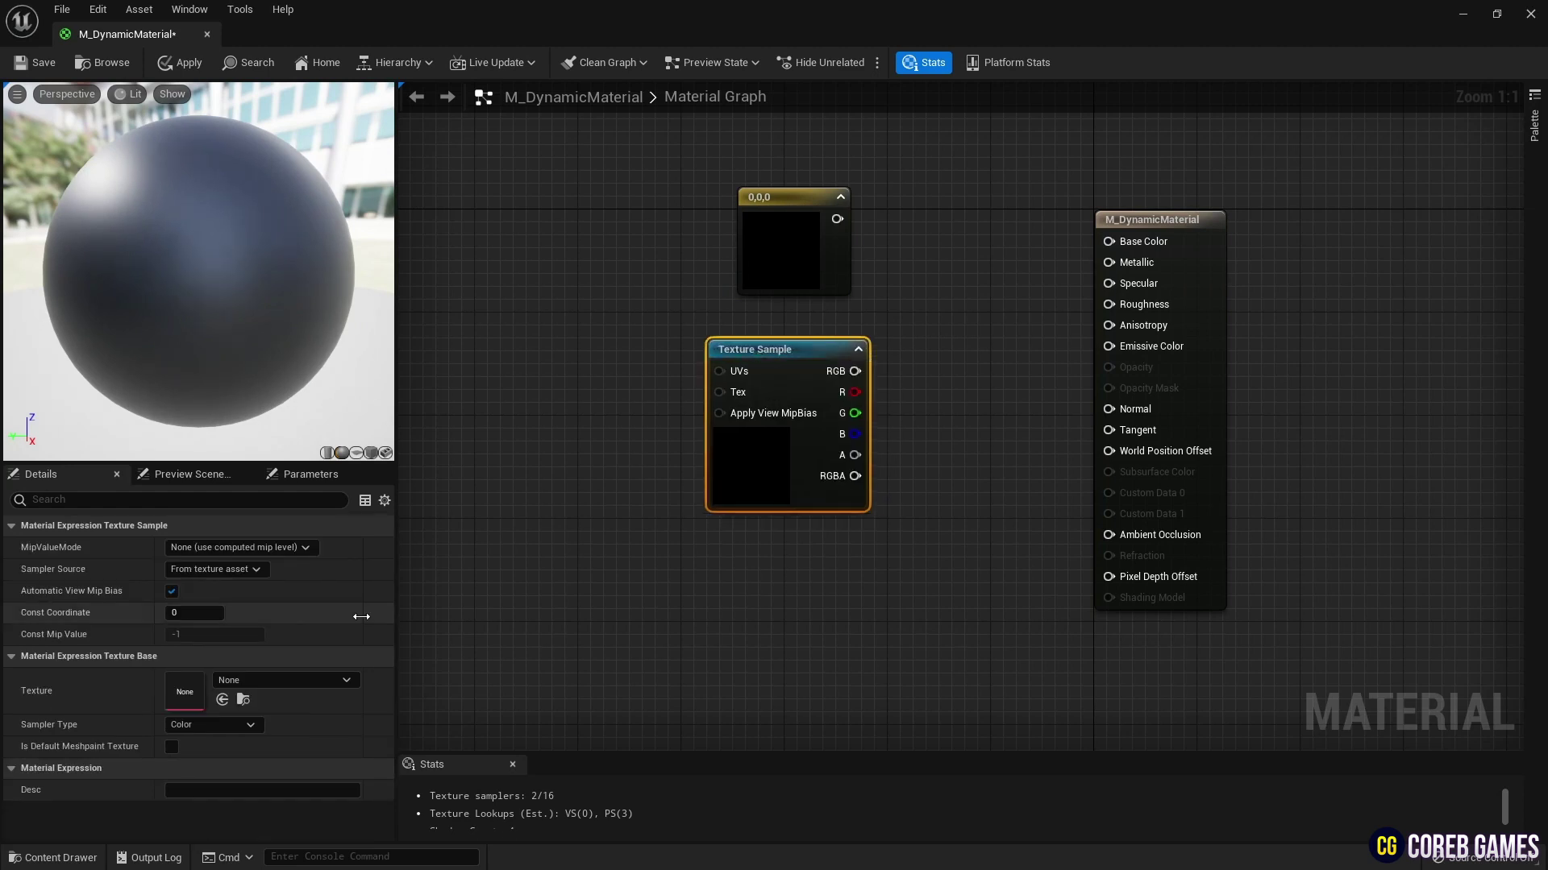
# Assign the engine's DefaultTexture to the Texture Sample node
pyautogui.click(324, 682)
pyautogui.write('d')
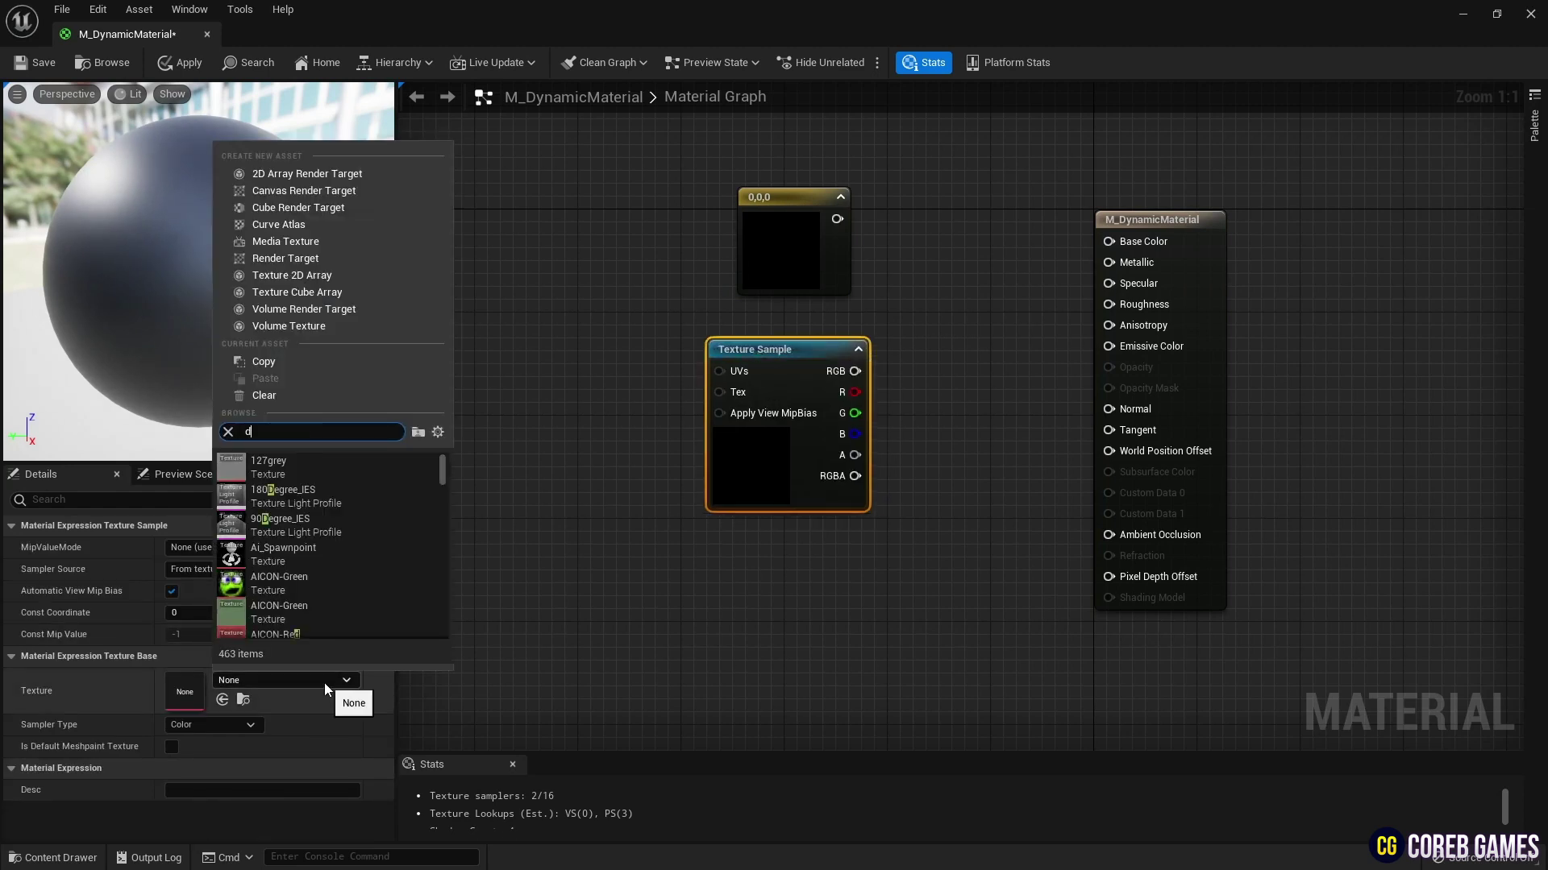
pyautogui.write('efault')
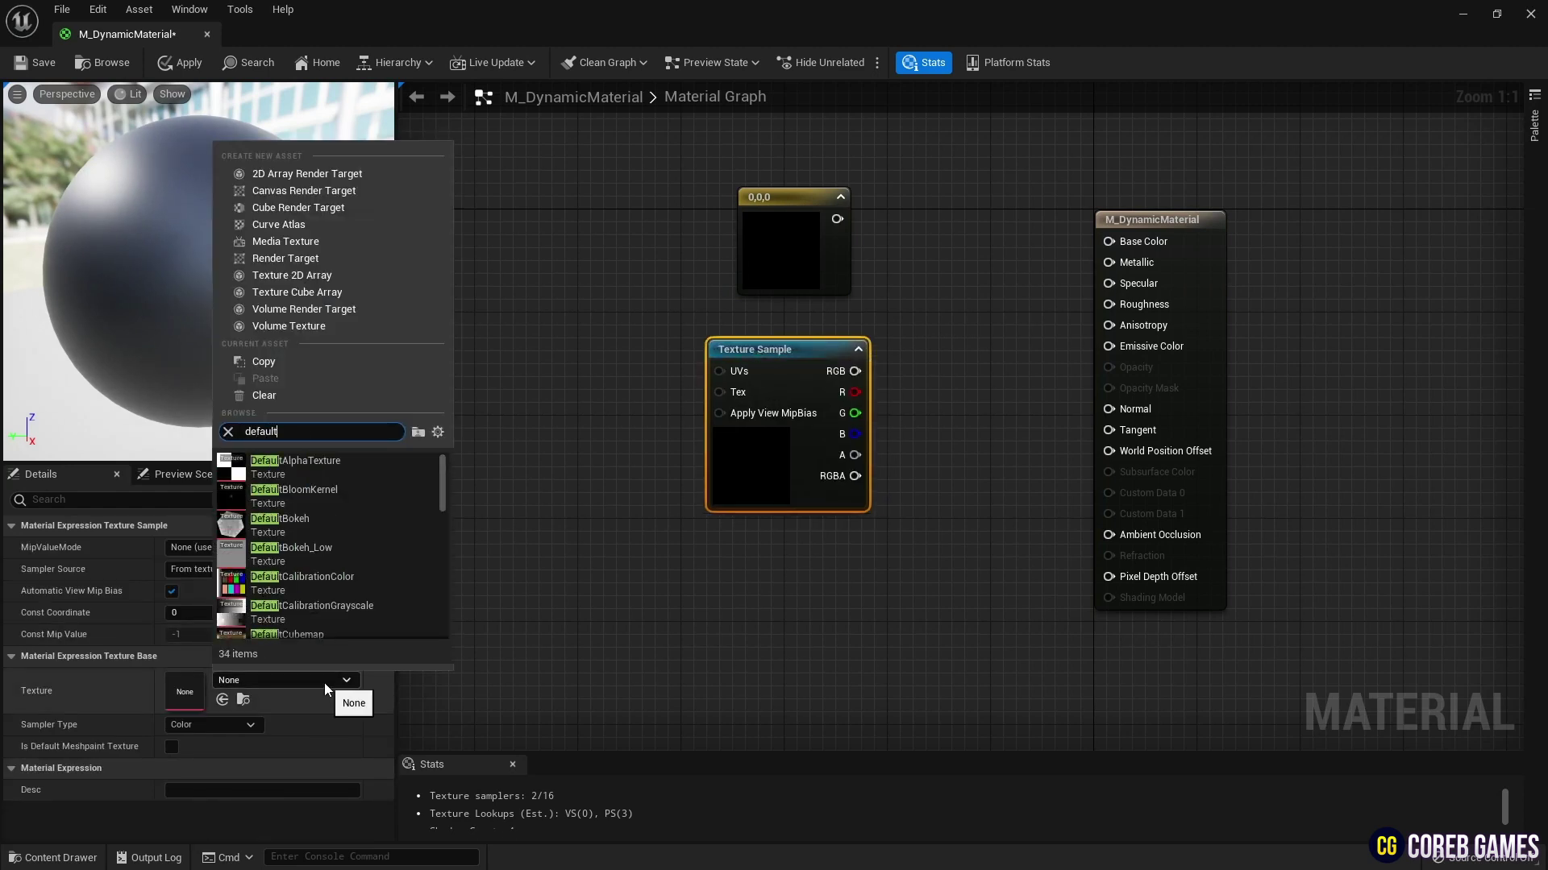
pyautogui.scroll(-3, 355, 586)
pyautogui.scroll(-3, 332, 506)
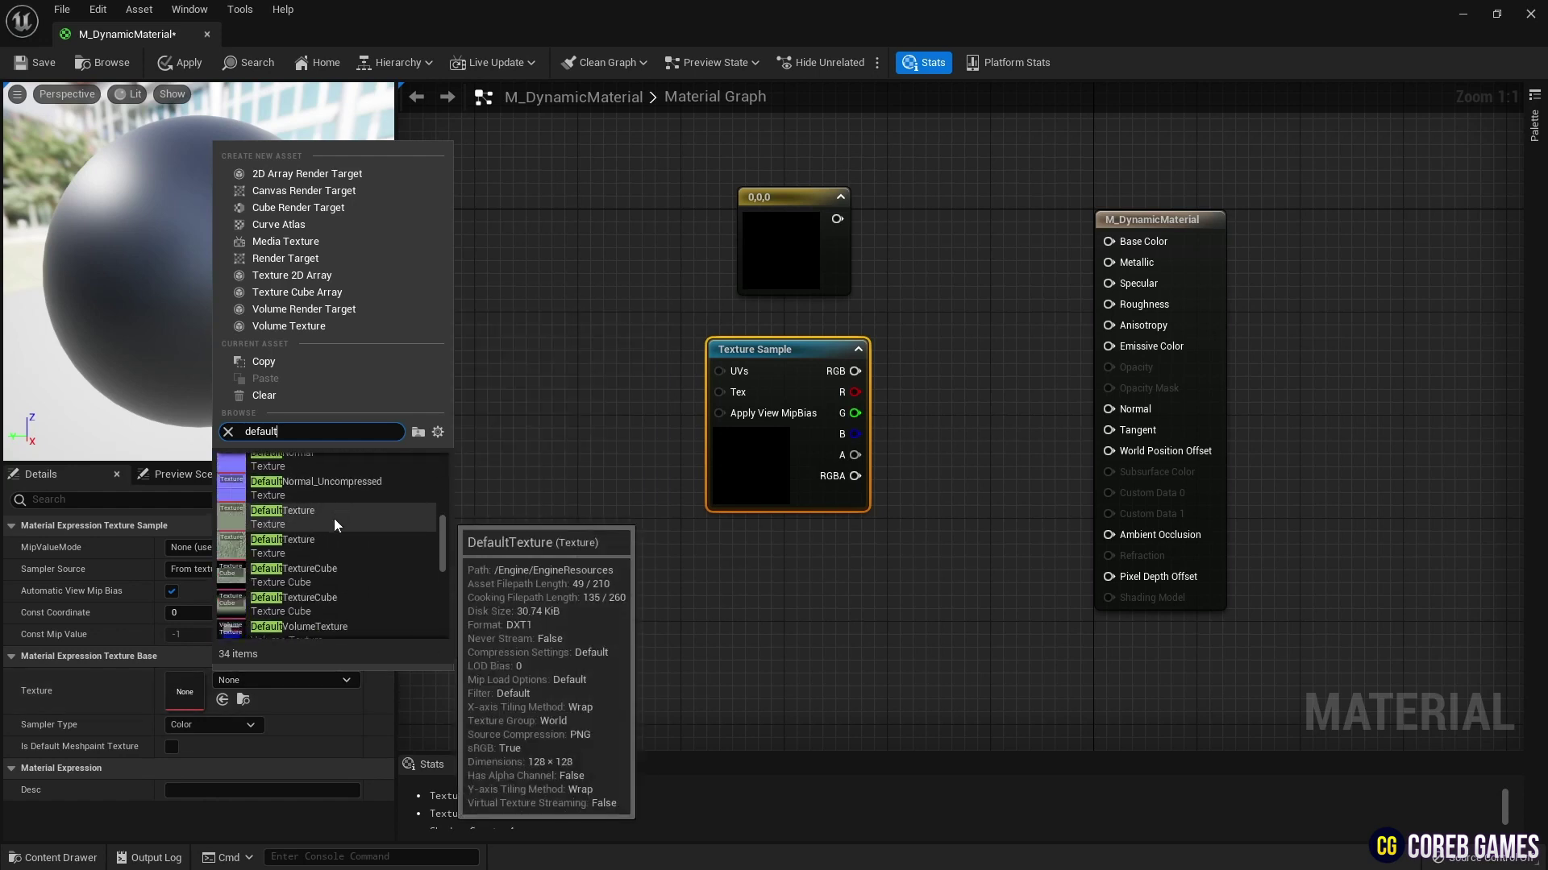
pyautogui.click(334, 519)
# Convert the constant vector node to a parameter named Base Color
pyautogui.rightClick(778, 278)
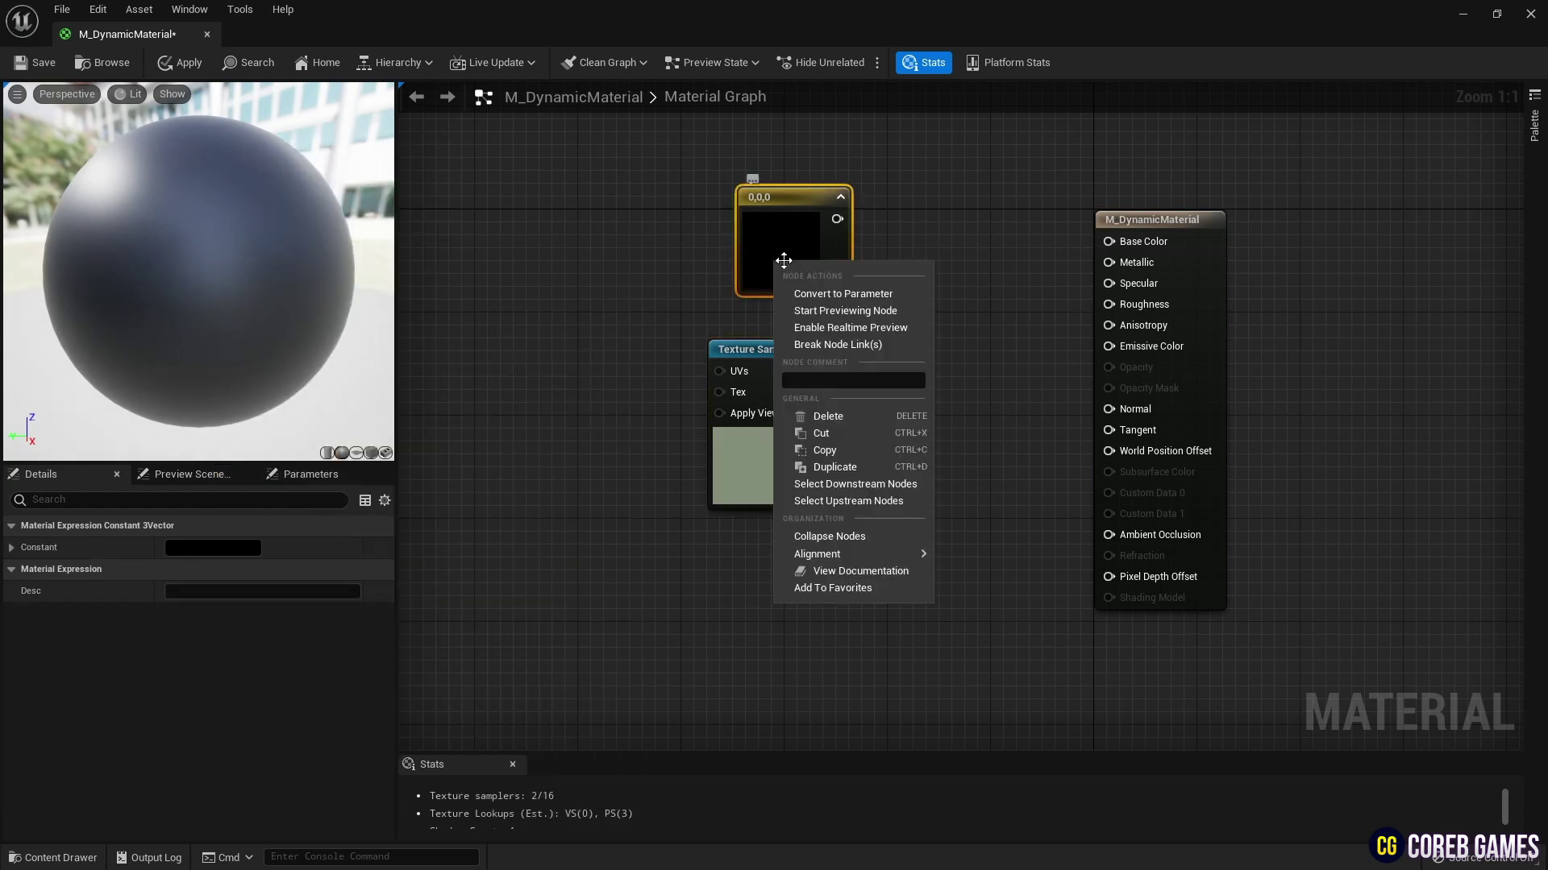
pyautogui.click(843, 294)
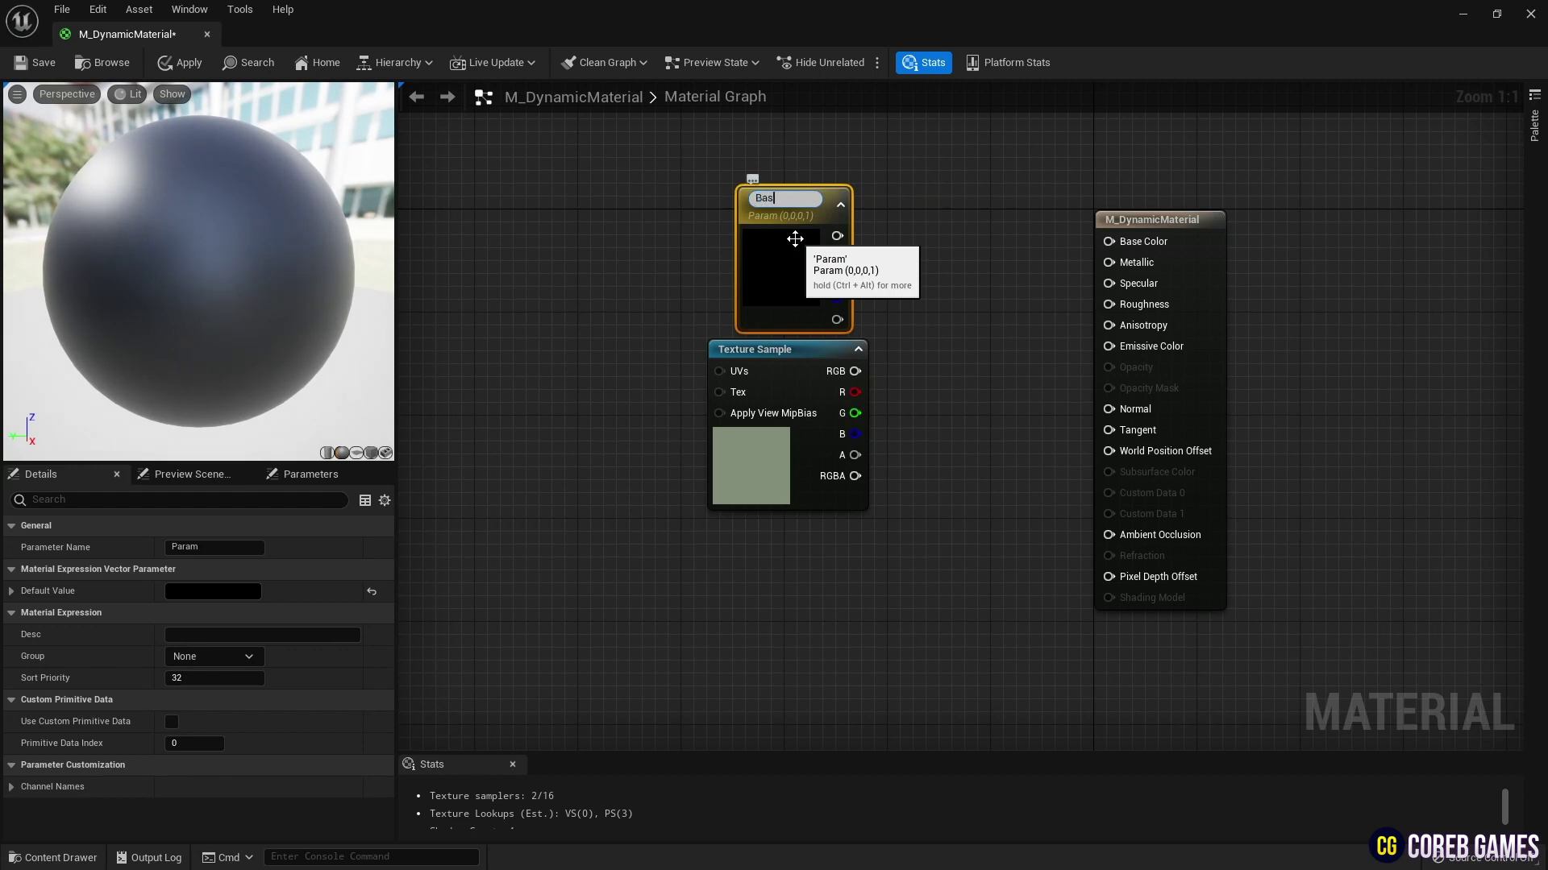
pyautogui.write('Base Color')
pyautogui.press('Return')
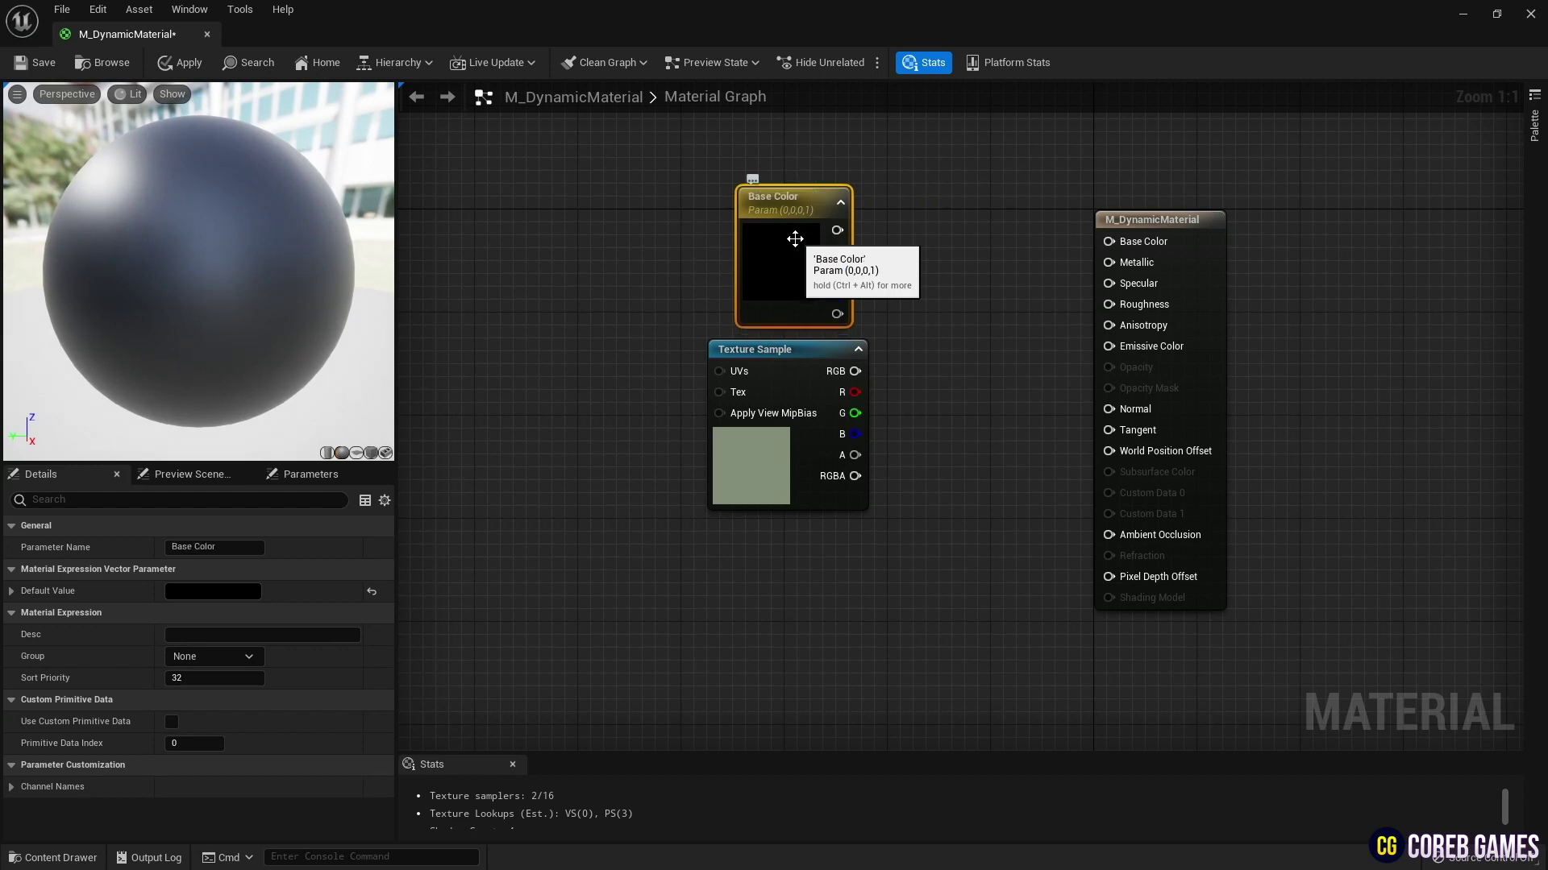
# Convert the Texture Sample node to a parameter named Texture and place it slightly below the Base Color node
pyautogui.rightClick(806, 345)
pyautogui.click(866, 412)
pyautogui.write('T')
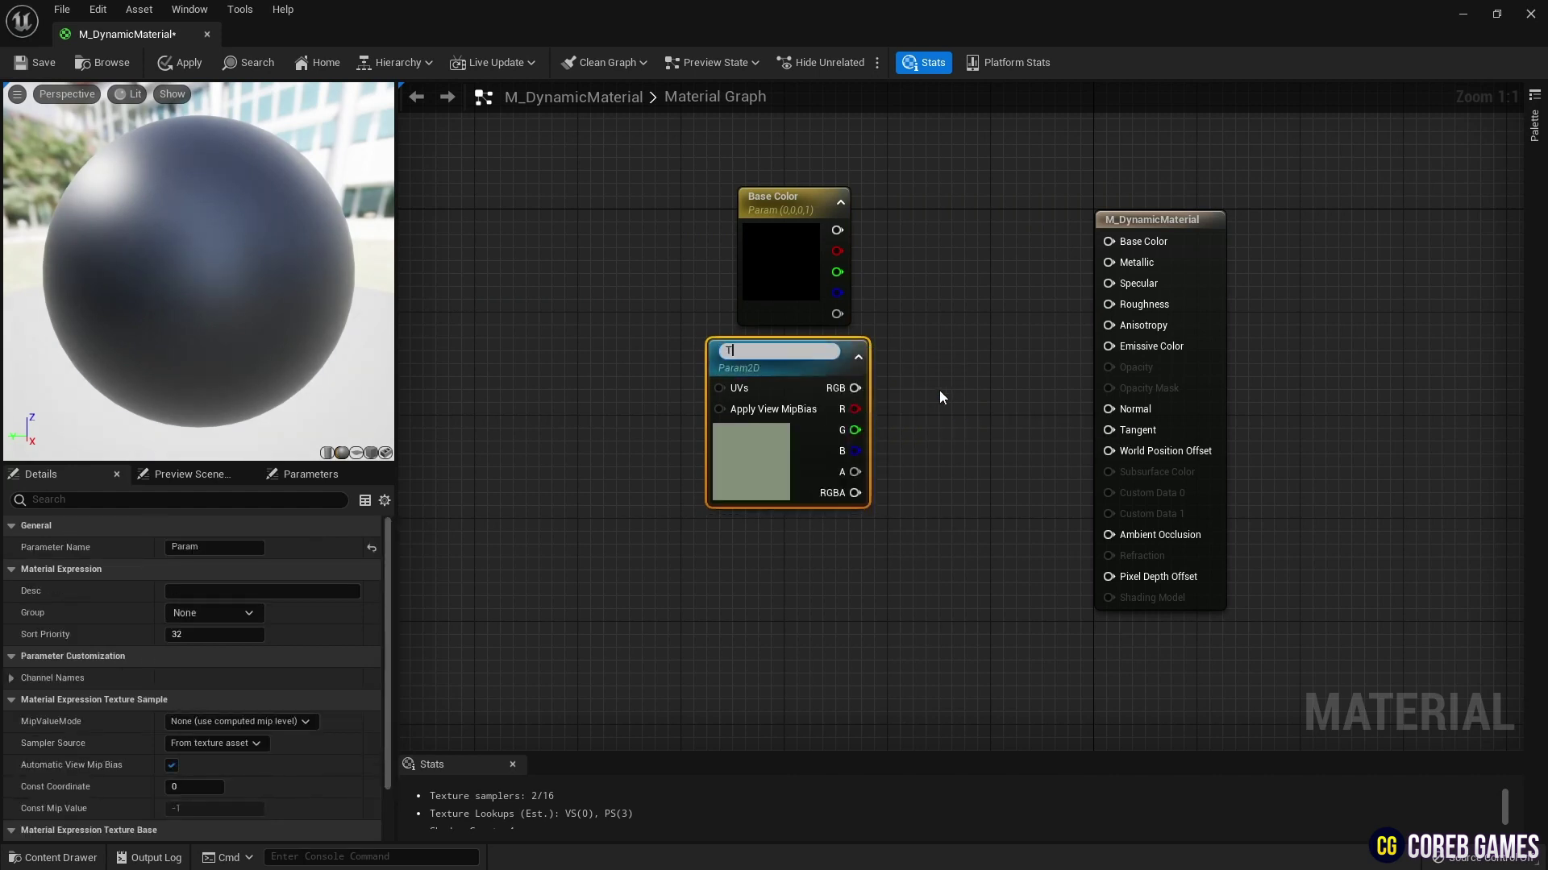
pyautogui.write('exture')
pyautogui.press('Return')
pyautogui.moveTo(822, 354); pyautogui.dragTo(810, 380)
# Multiply the Base Color parameter by the Texture's RGB output and feed the result into the material's Base Color
pyautogui.click(887, 290)
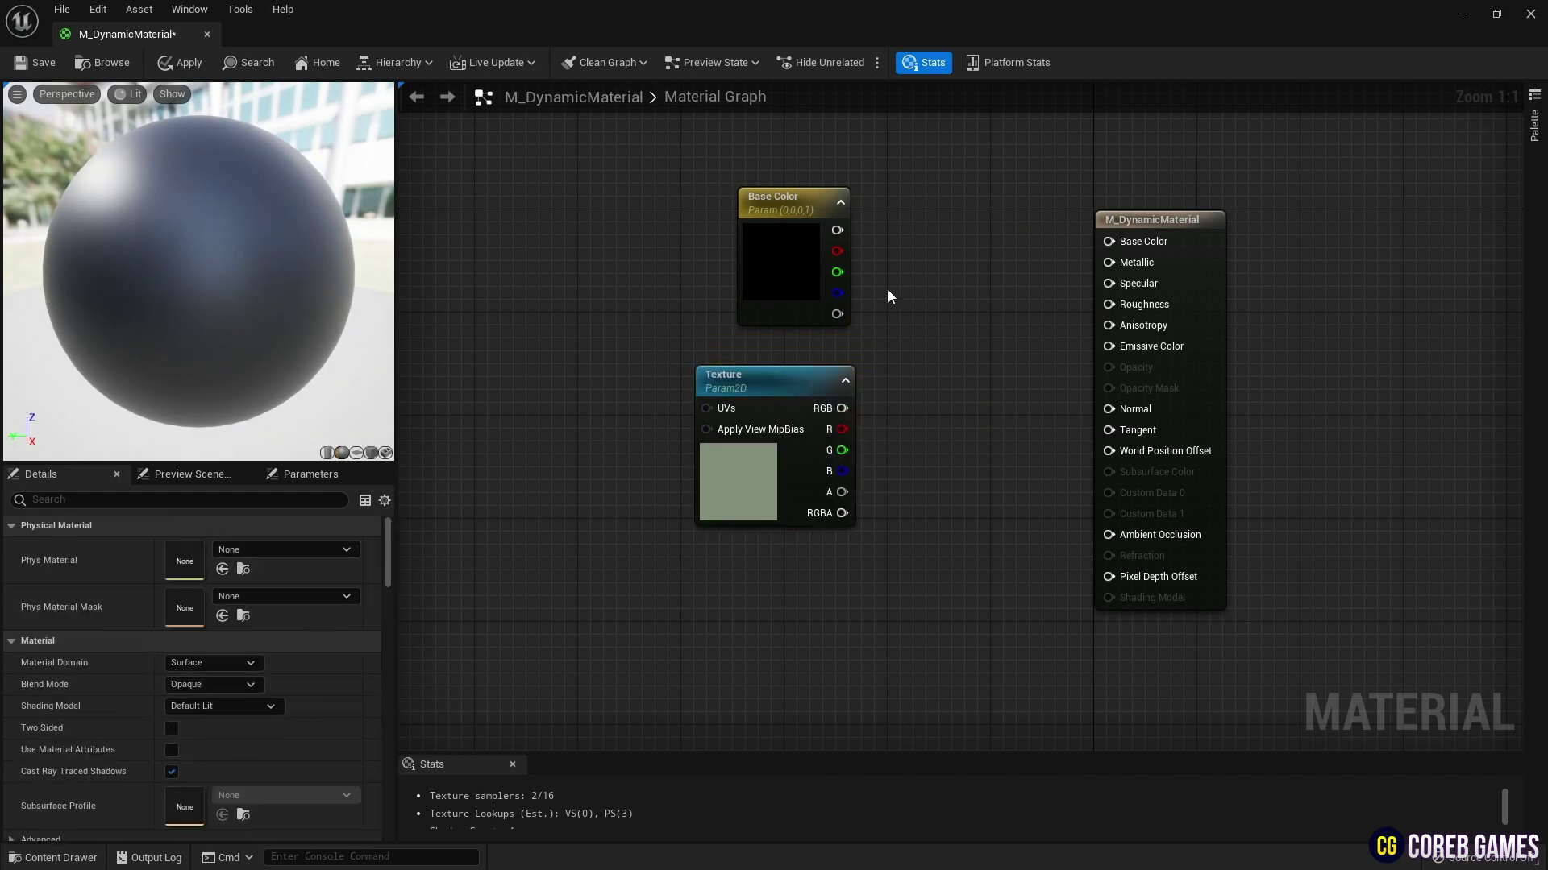
pyautogui.click(887, 288)
pyautogui.moveTo(837, 230); pyautogui.dragTo(903, 314)
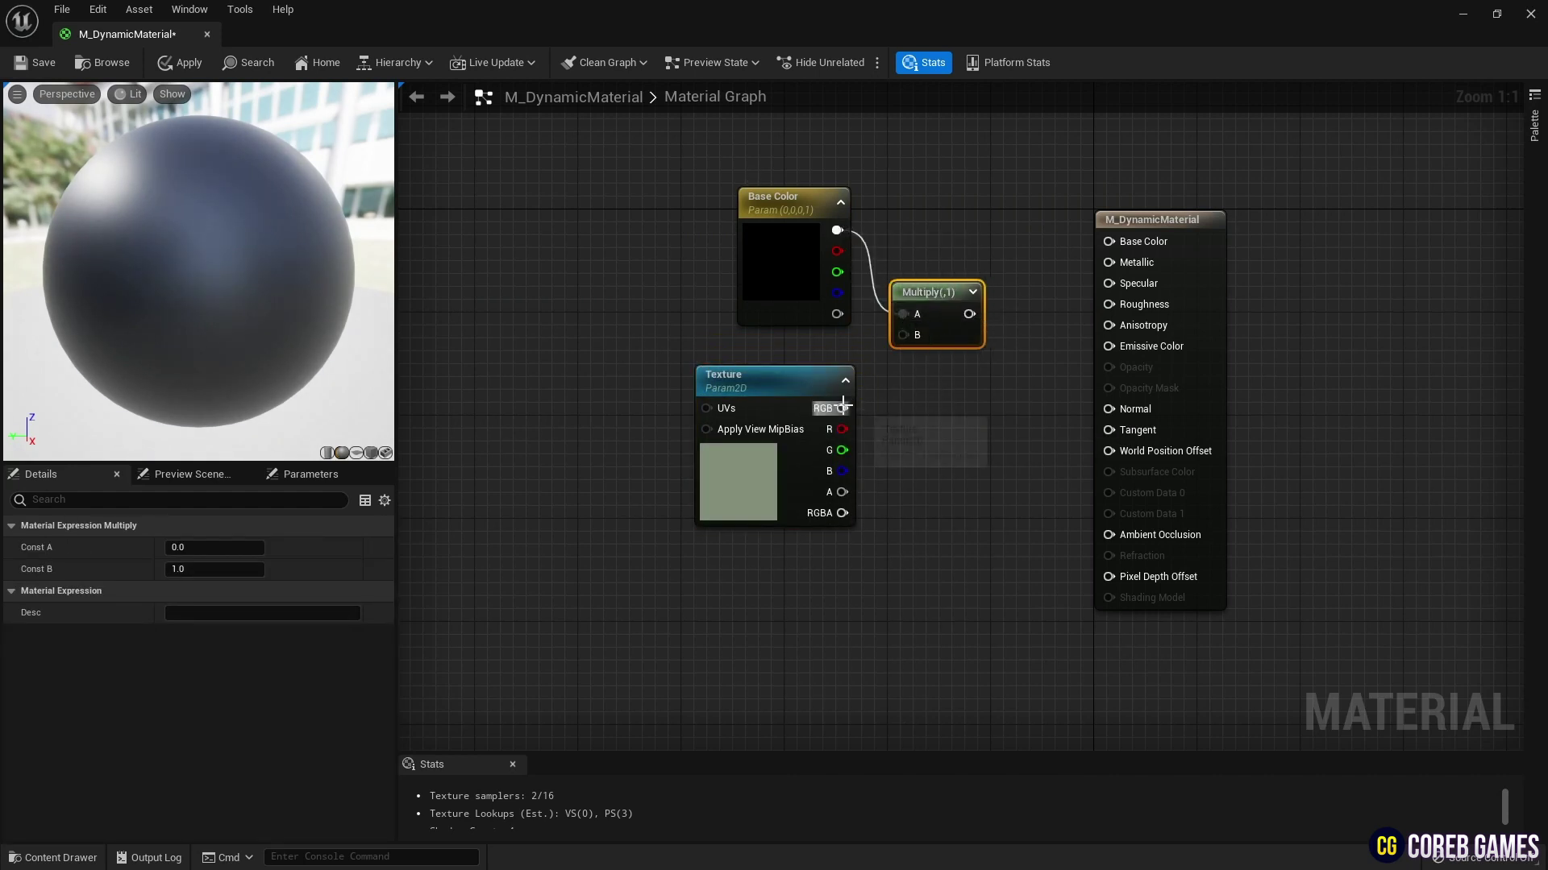
pyautogui.moveTo(843, 408); pyautogui.dragTo(1110, 241)
# Move the parameter and Multiply nodes closer to the material's output node, and save and close the material
pyautogui.moveTo(980, 190); pyautogui.dragTo(759, 411)
pyautogui.moveTo(918, 291); pyautogui.dragTo(1006, 284)
pyautogui.click(992, 206)
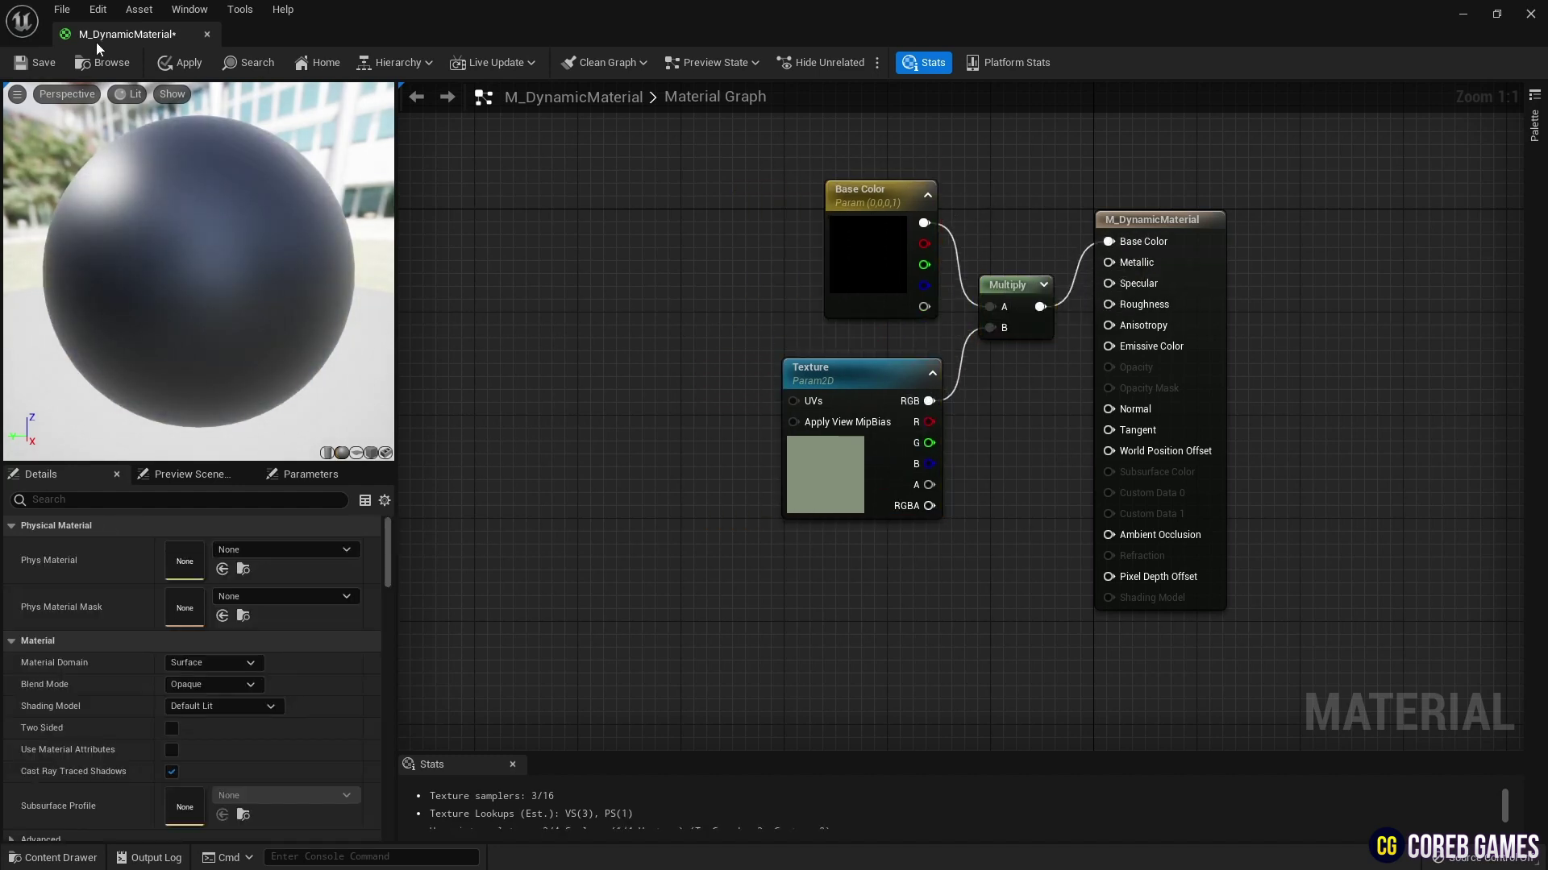
pyautogui.click(42, 68)
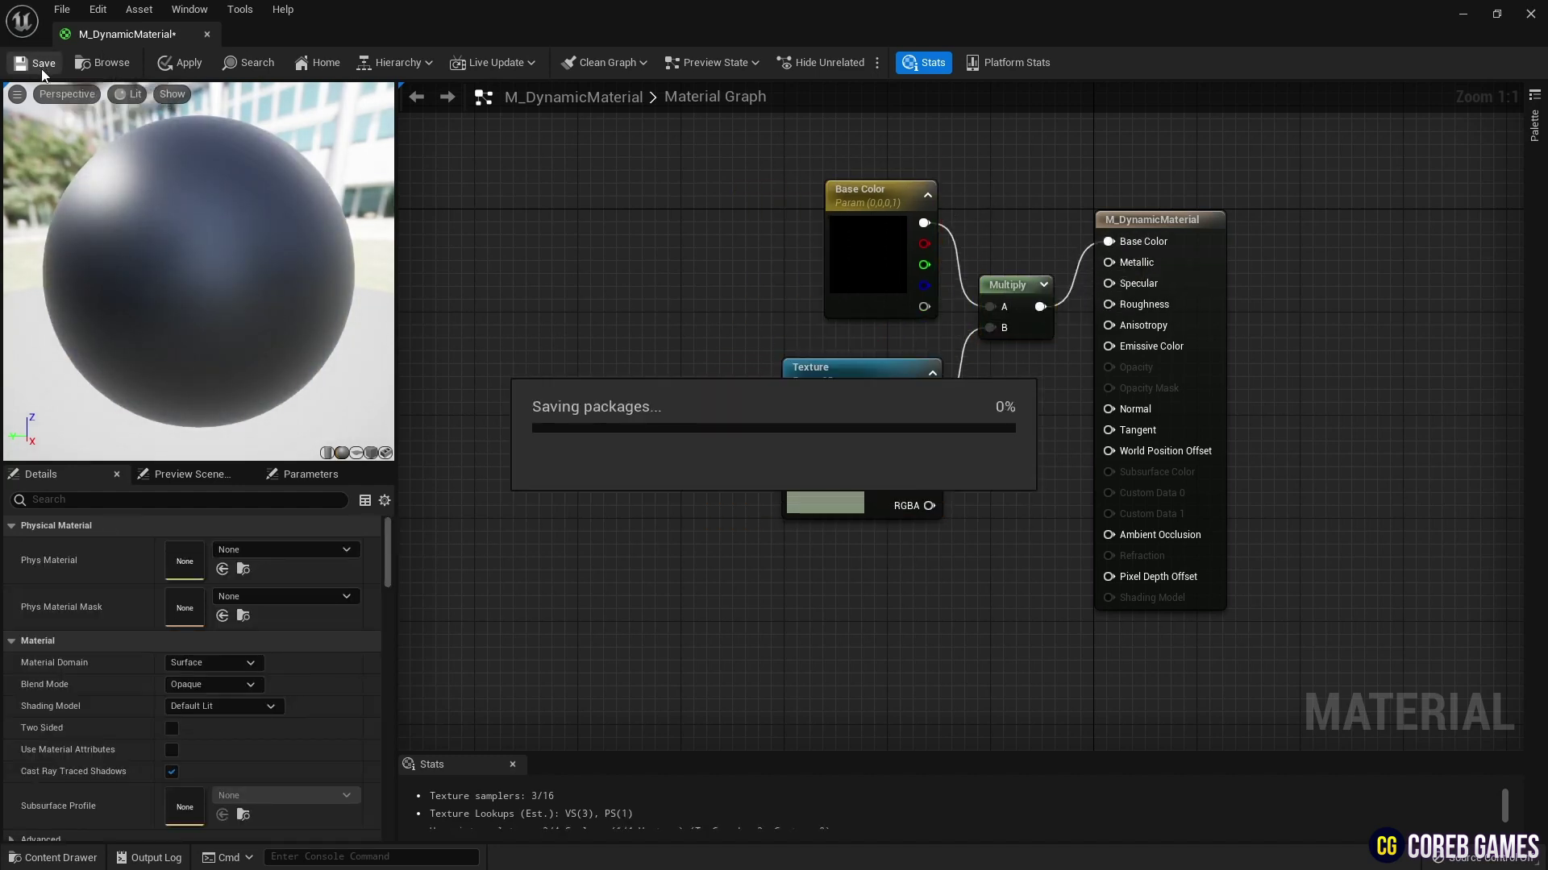
pyautogui.click(207, 34)
# Create a Niagara System in the Content folder with the Empty emitter template
pyautogui.click(54, 857)
pyautogui.rightClick(450, 603)
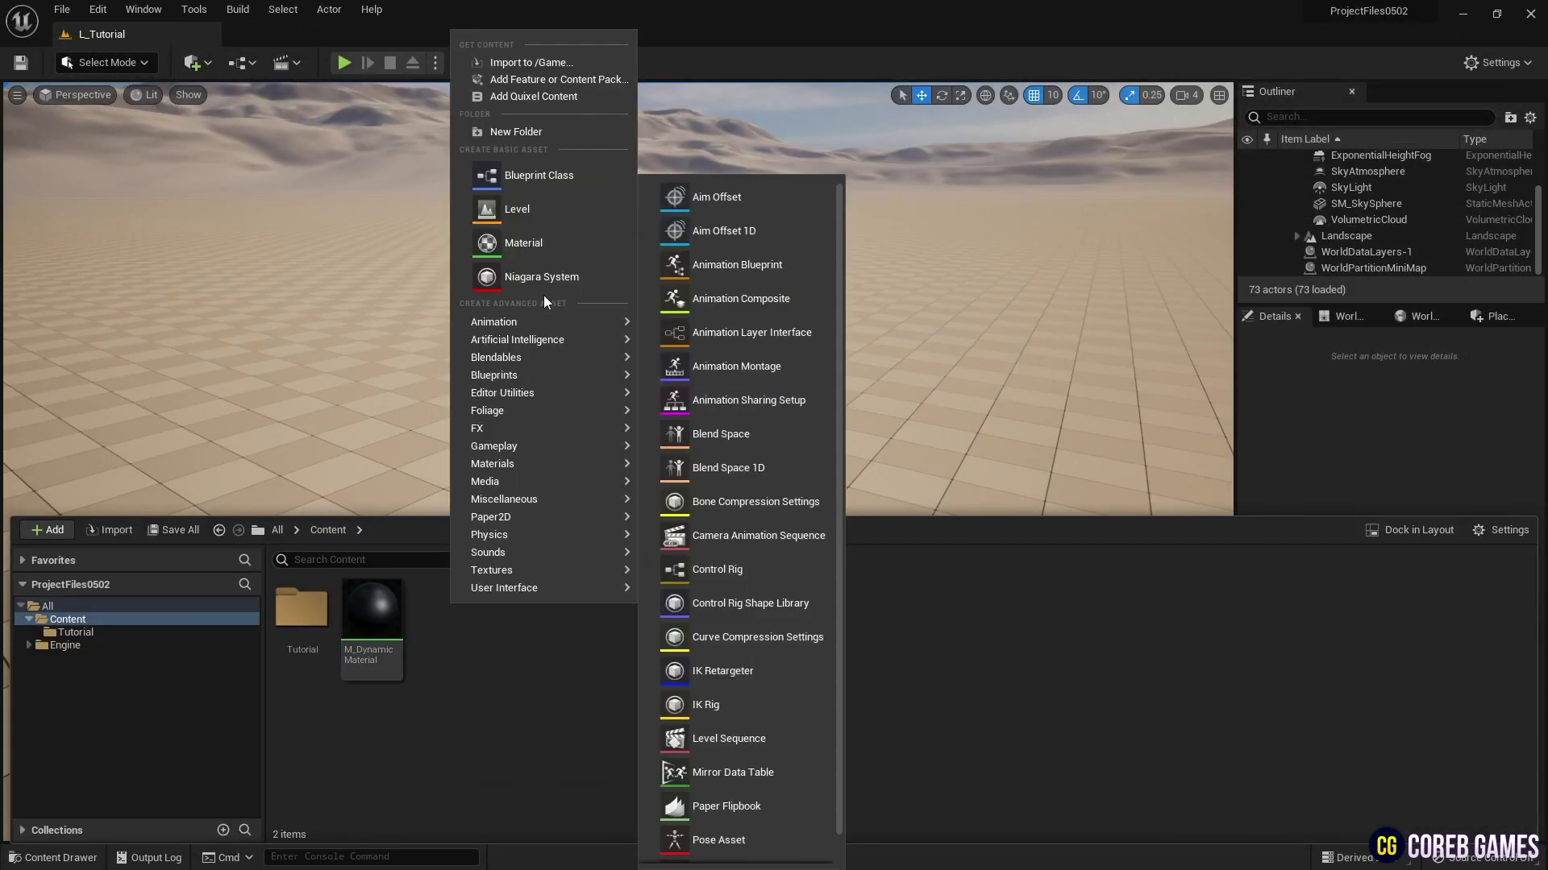
pyautogui.click(541, 281)
pyautogui.click(759, 673)
pyautogui.click(756, 516)
pyautogui.click(907, 633)
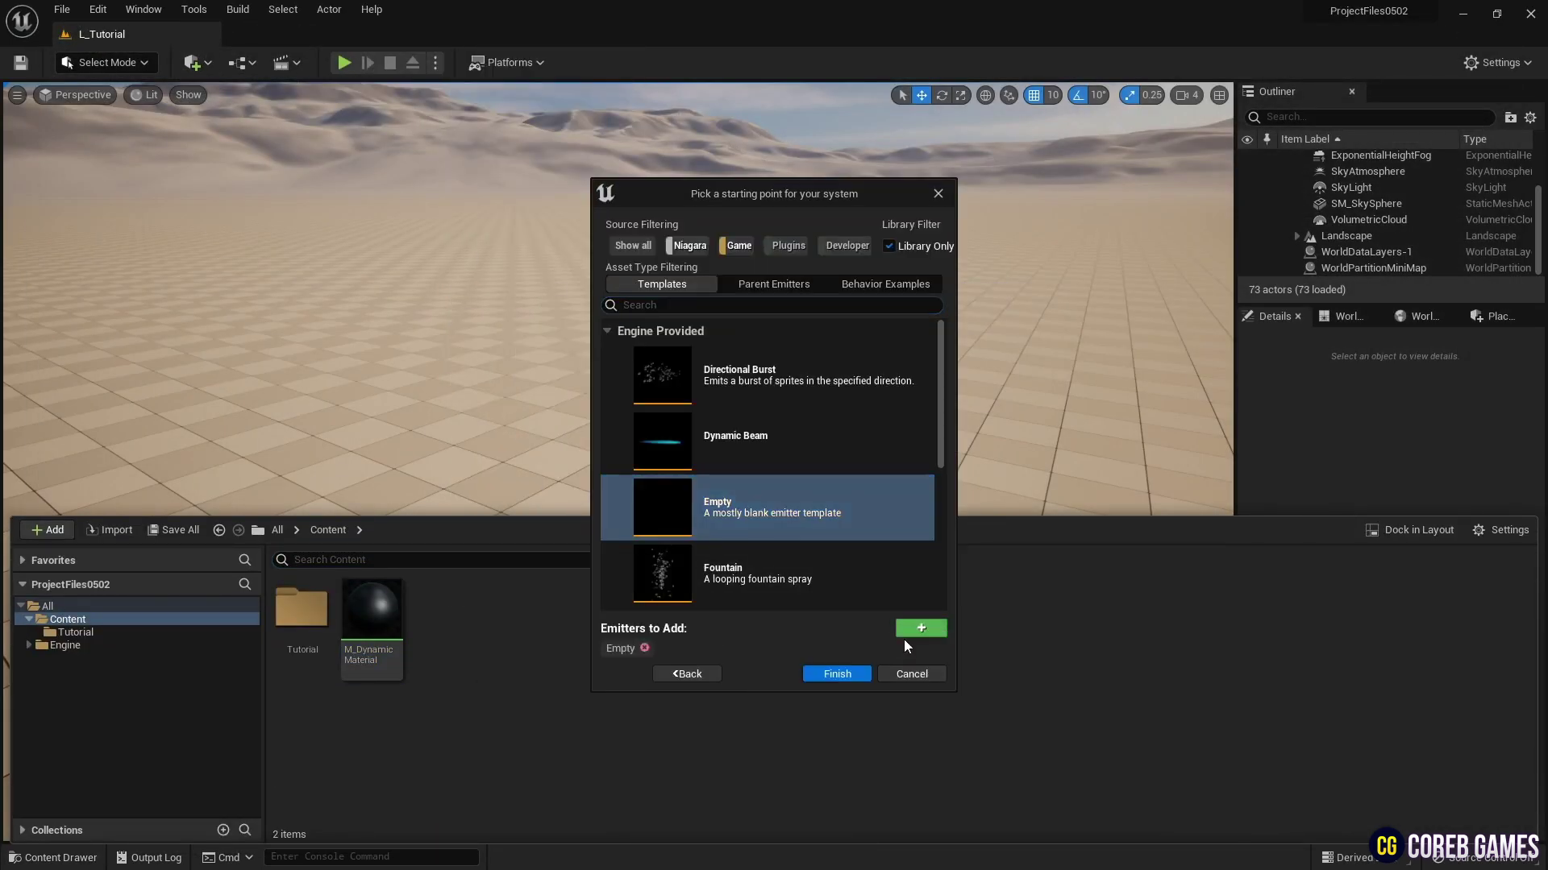
pyautogui.click(846, 675)
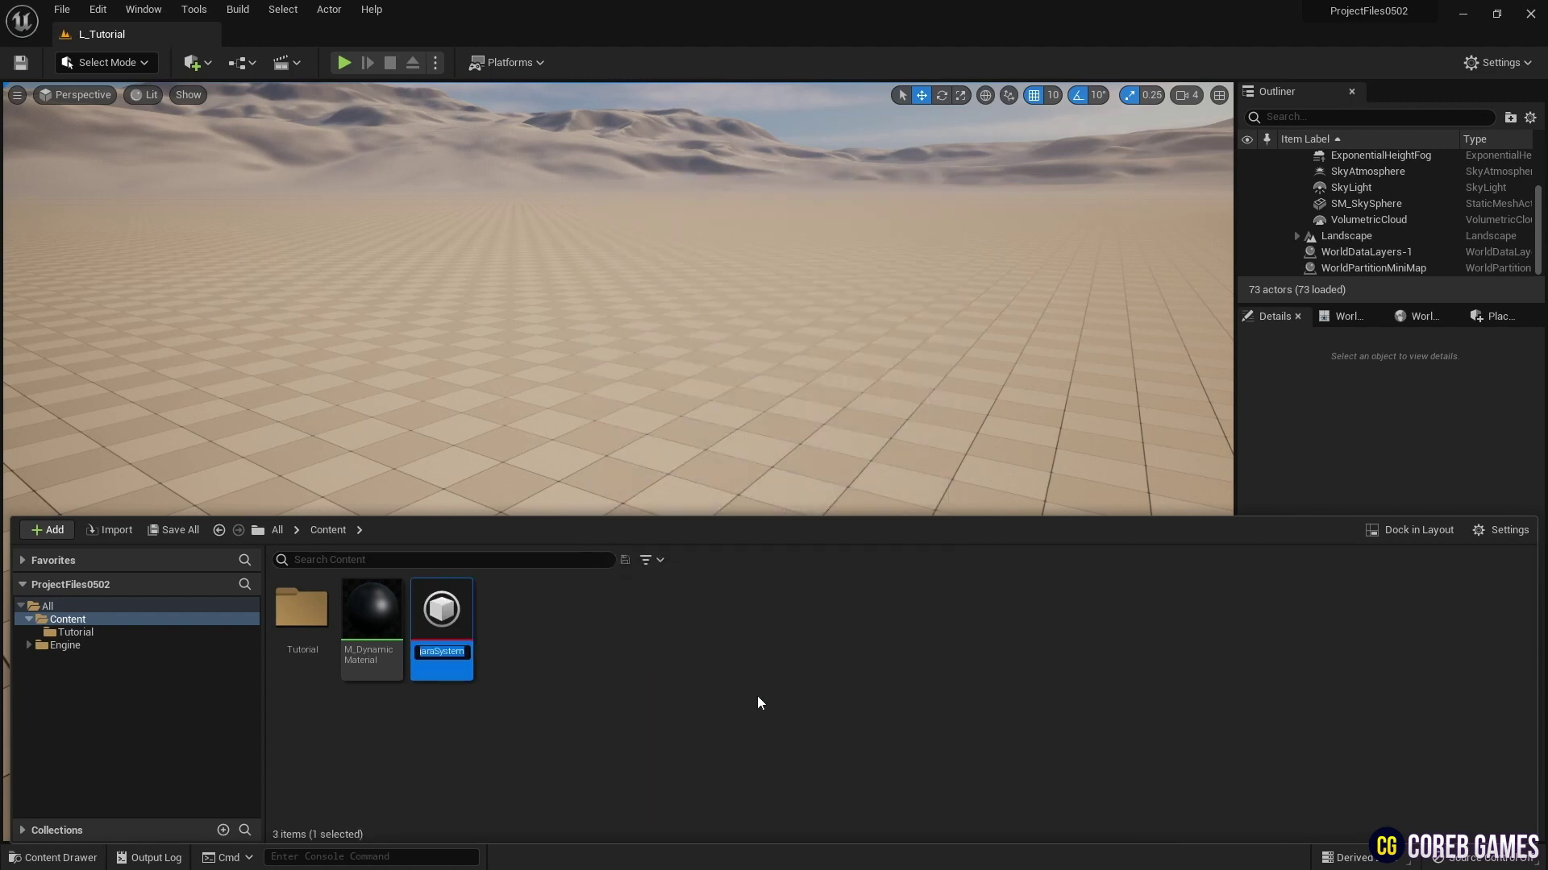
# Name the new Niagara System NS_Niagara and open it for editing
pyautogui.write('M')
pyautogui.press('BackSpace')
pyautogui.write('NS_Niagara')
pyautogui.doubleClick(464, 627)
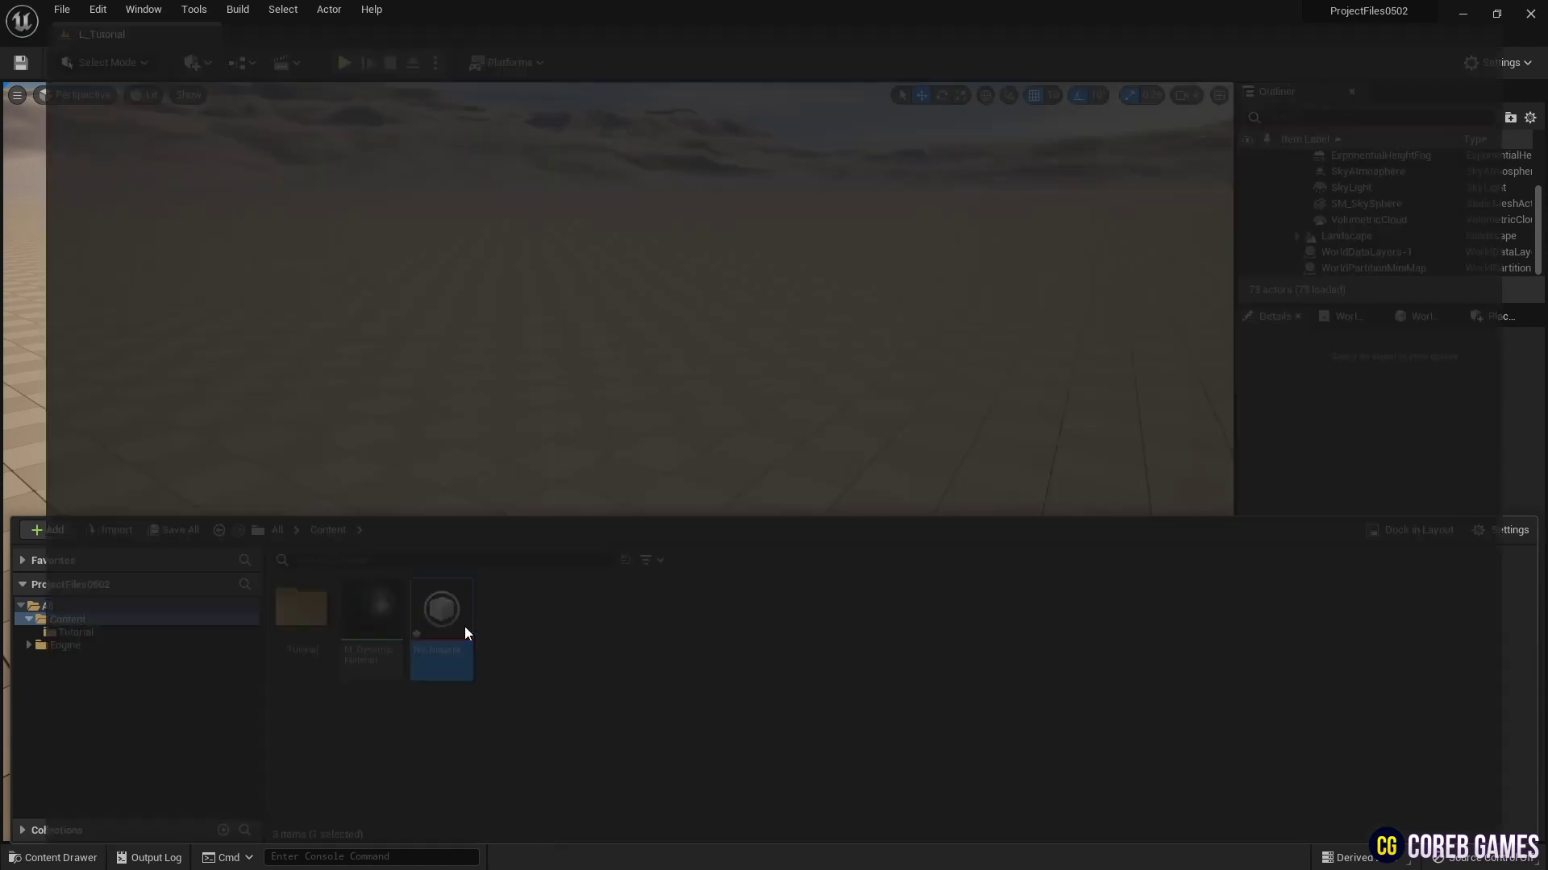
# Replace the Empty emitter's Sprite Renderer with a Mesh Renderer
pyautogui.moveTo(1002, 248); pyautogui.dragTo(944, 252)
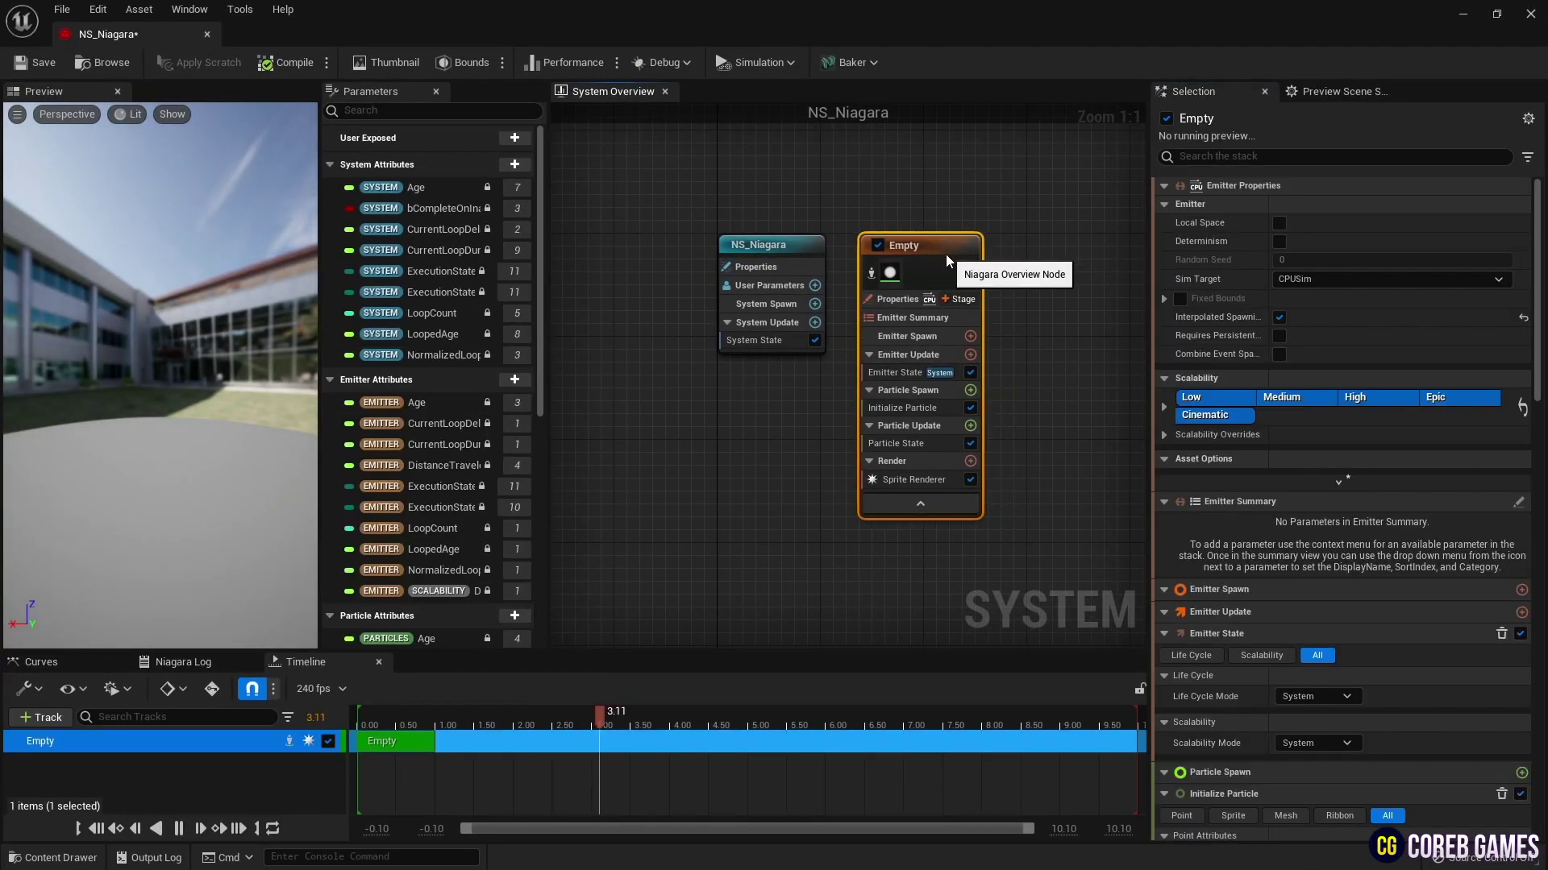
pyautogui.moveTo(927, 452); pyautogui.dragTo(801, 412, button='right')
pyautogui.click(785, 446)
pyautogui.press('Delete')
pyautogui.click(843, 408)
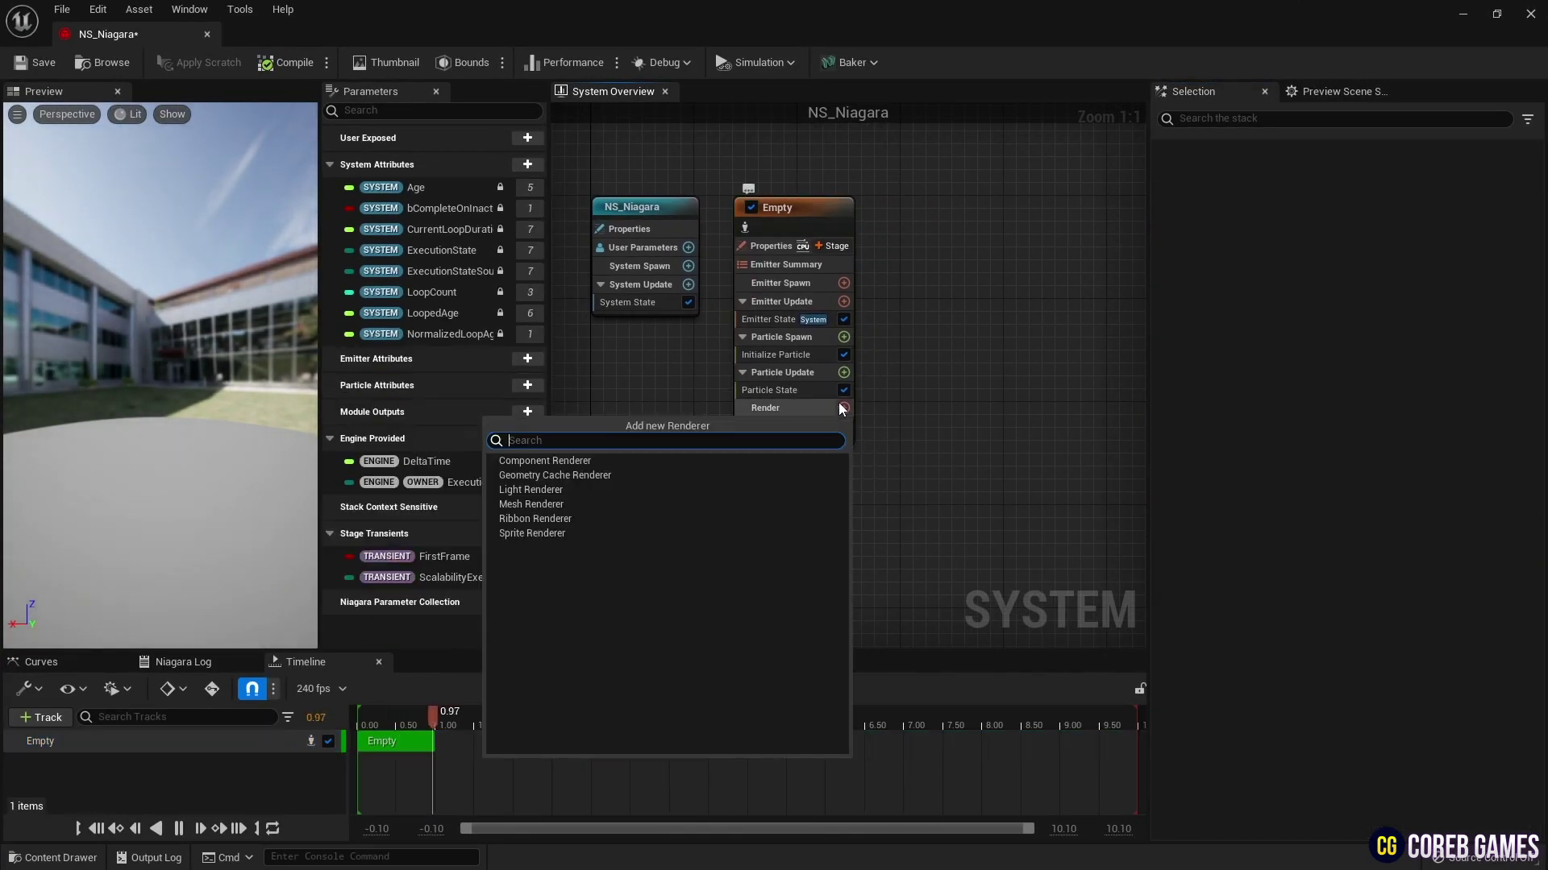
pyautogui.write('mes')
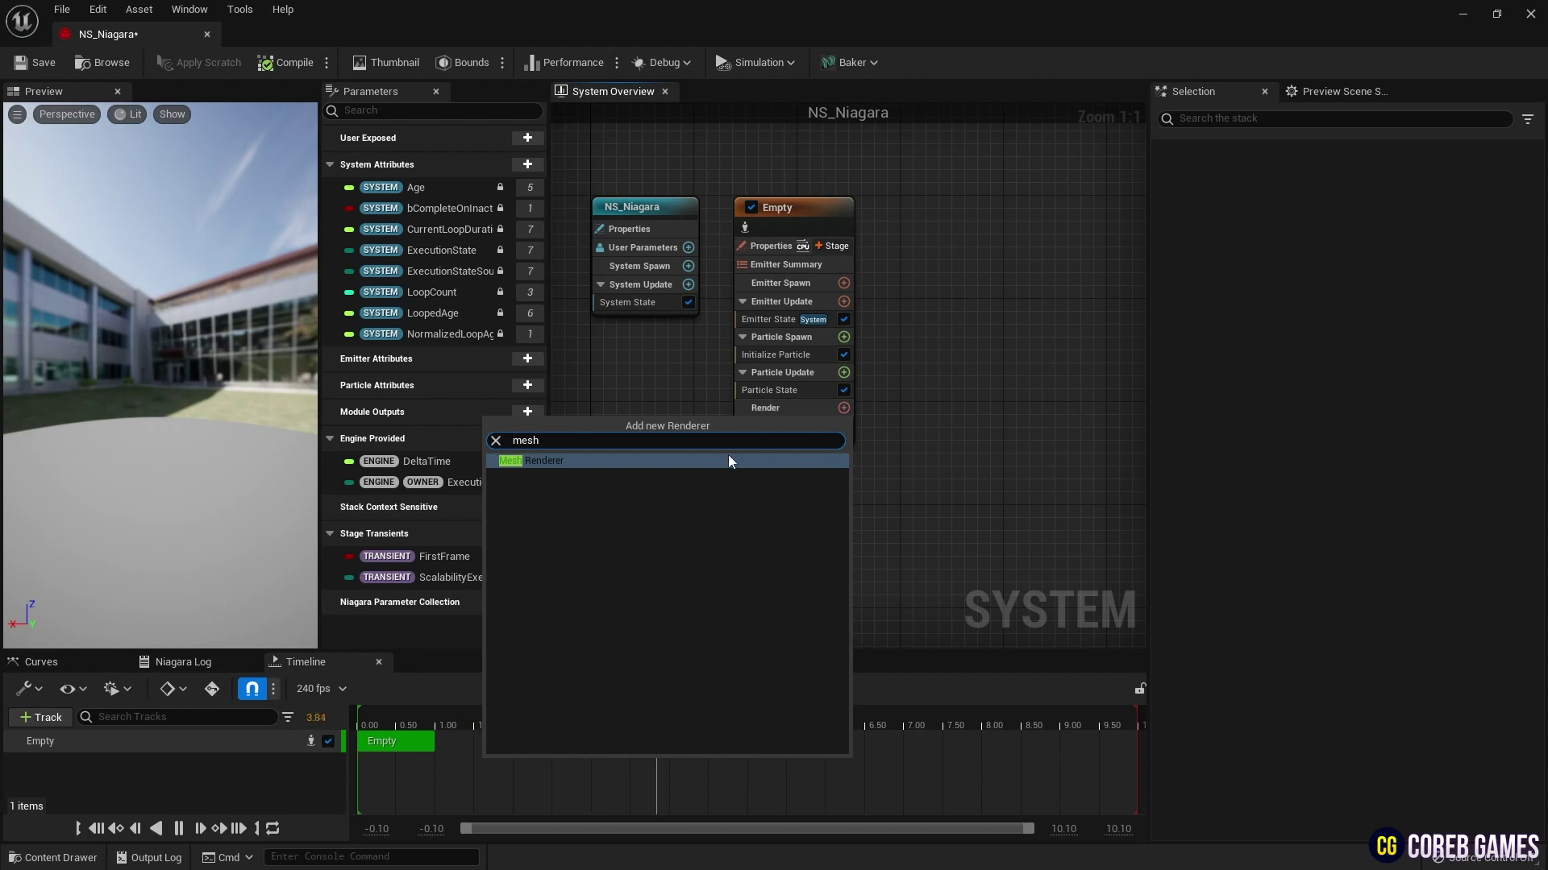
pyautogui.write('h')
pyautogui.click(730, 461)
pyautogui.click(1467, 327)
pyautogui.click(1163, 327)
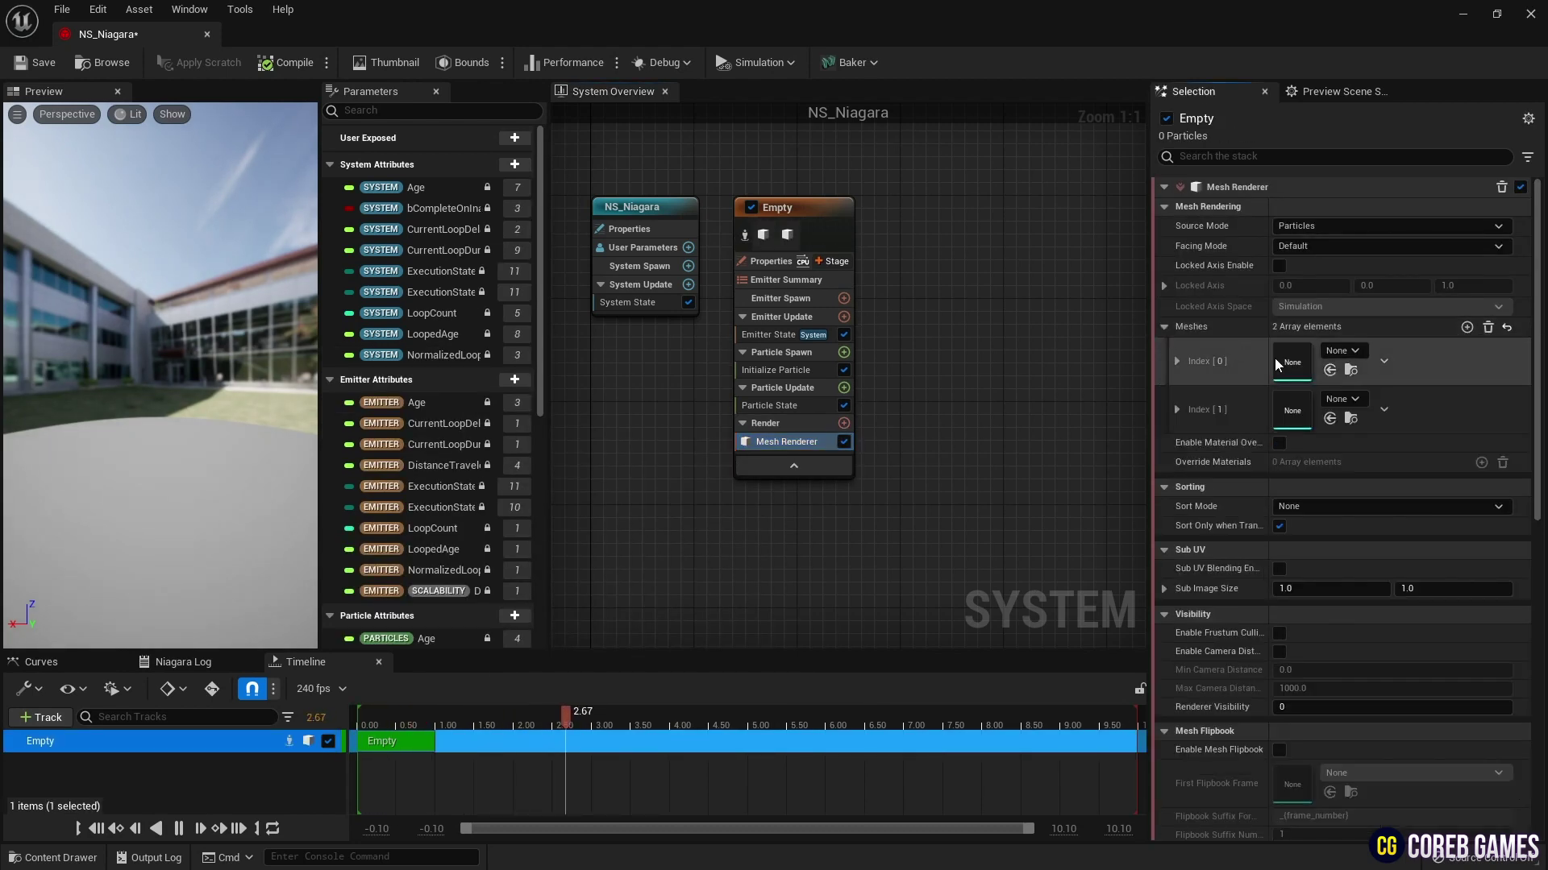
pyautogui.click(1507, 326)
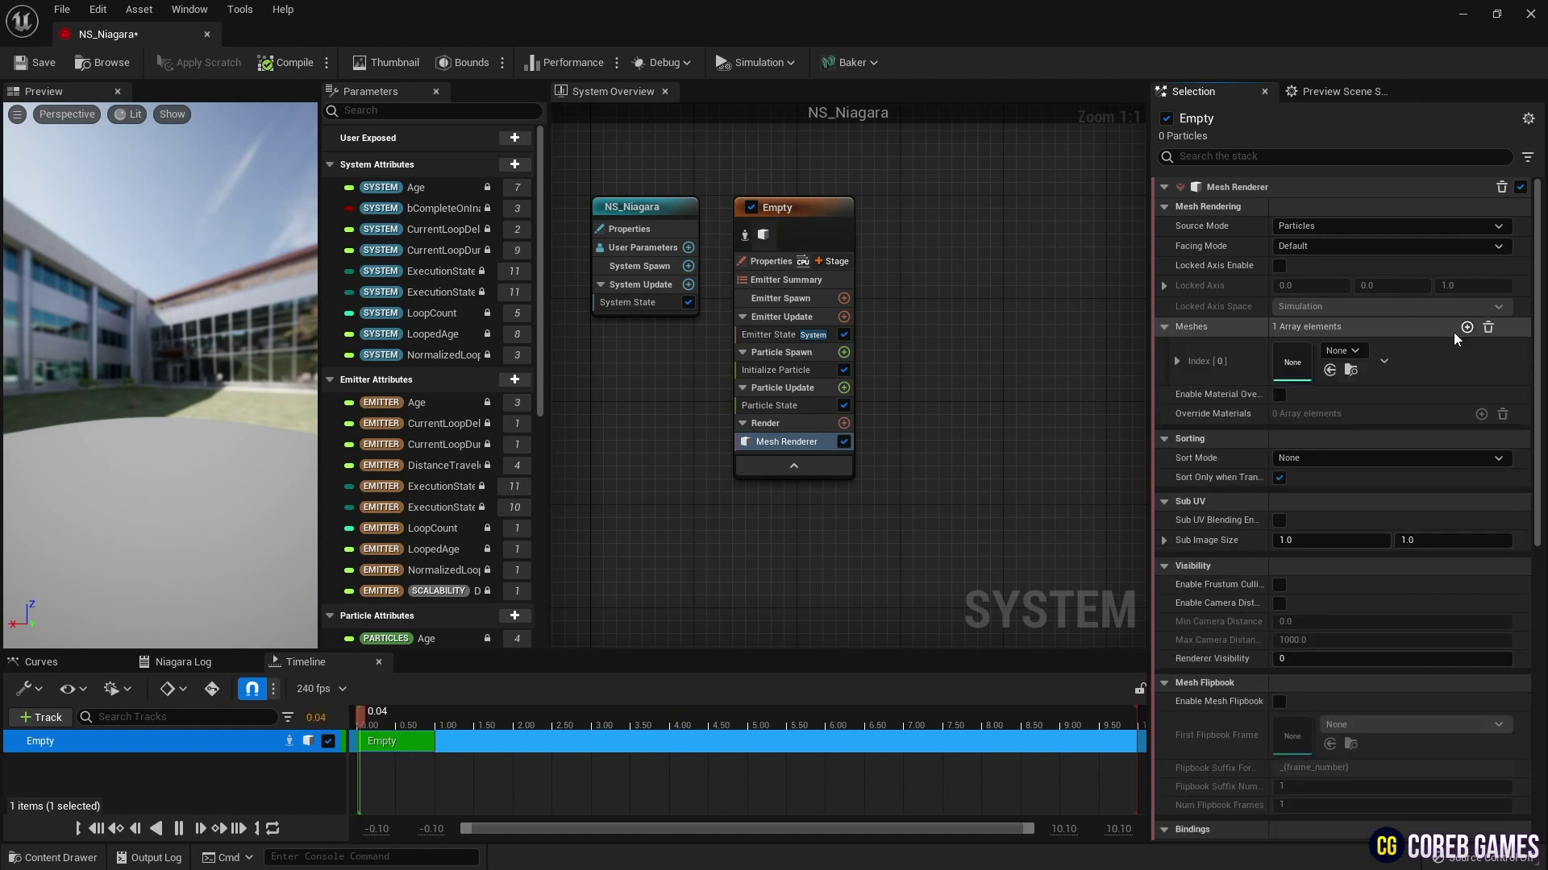
# Enable material overrides on the Mesh Renderer and add one element to Override Materials
pyautogui.click(1279, 394)
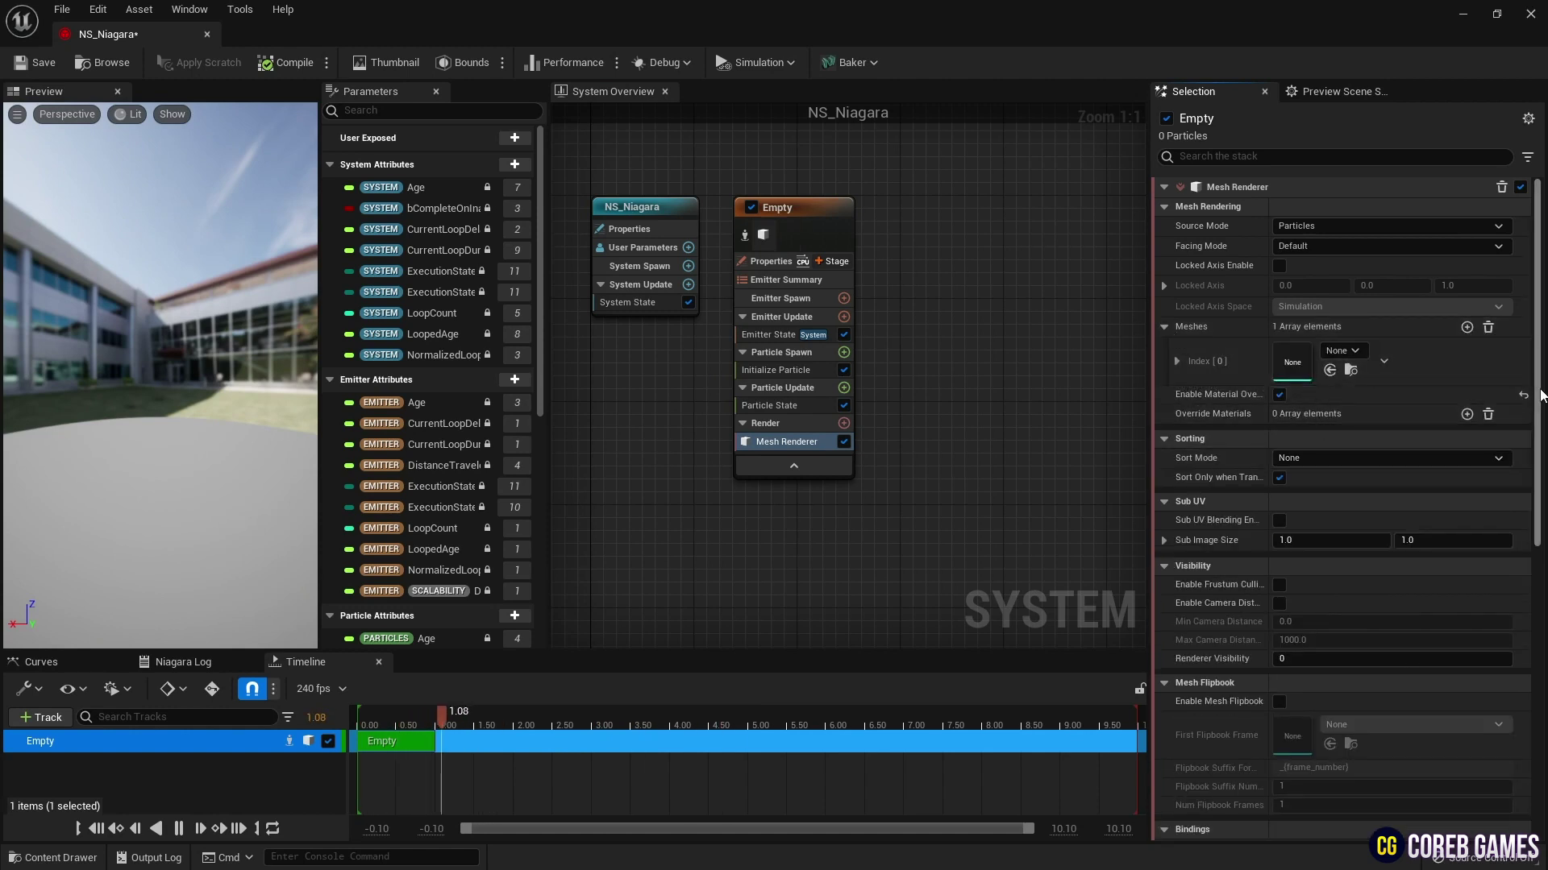
pyautogui.click(1467, 414)
pyautogui.click(1164, 413)
# Set the Mesh Renderer's first mesh to the Cube static mesh
pyautogui.click(1347, 350)
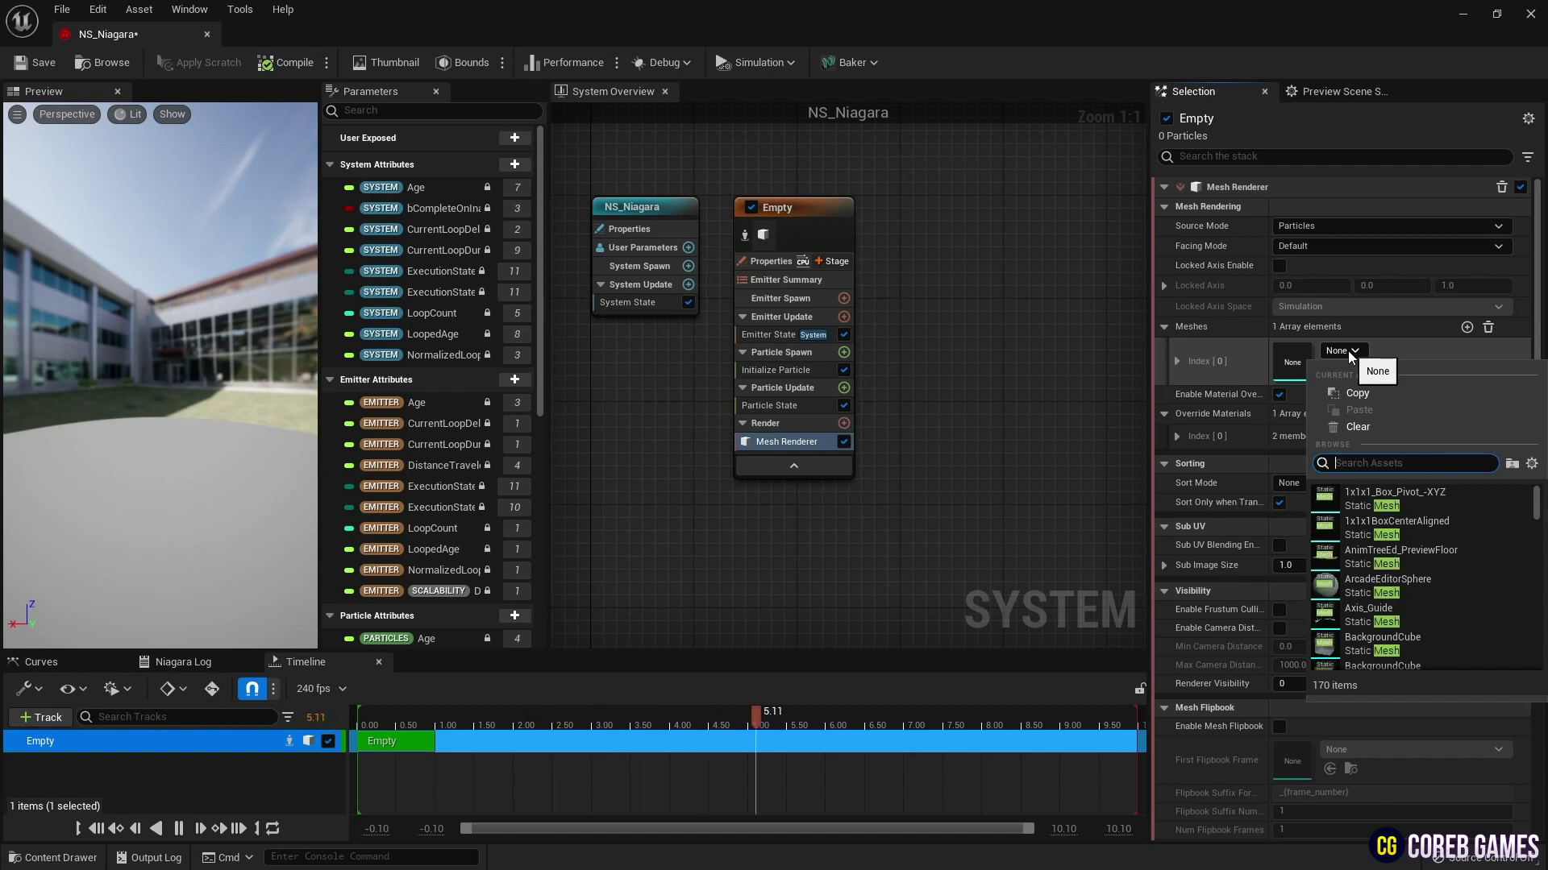
pyautogui.write('cube')
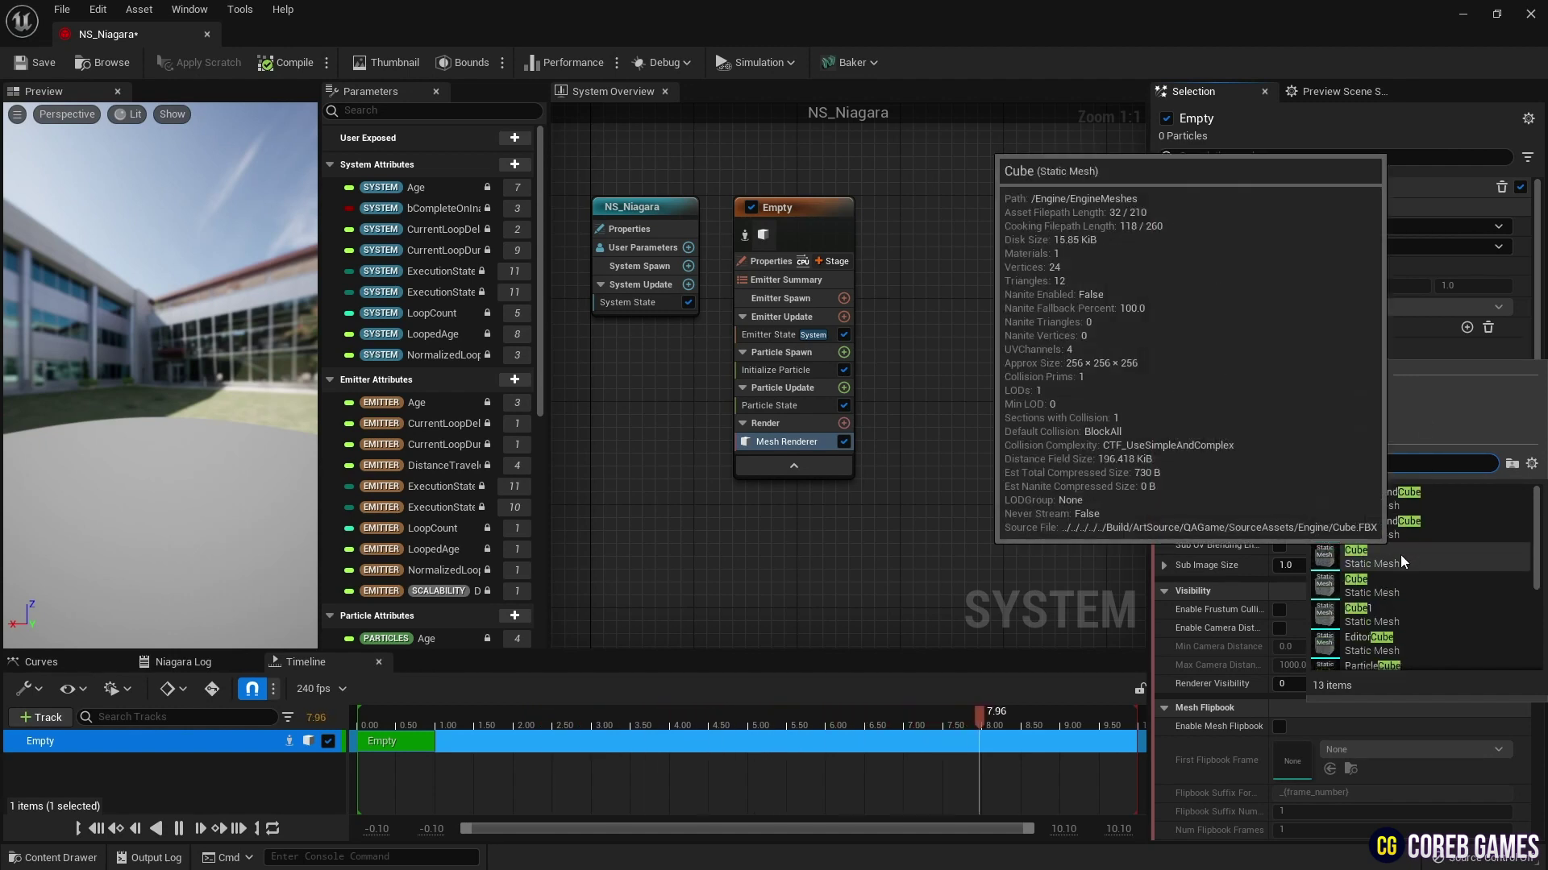
pyautogui.click(1411, 584)
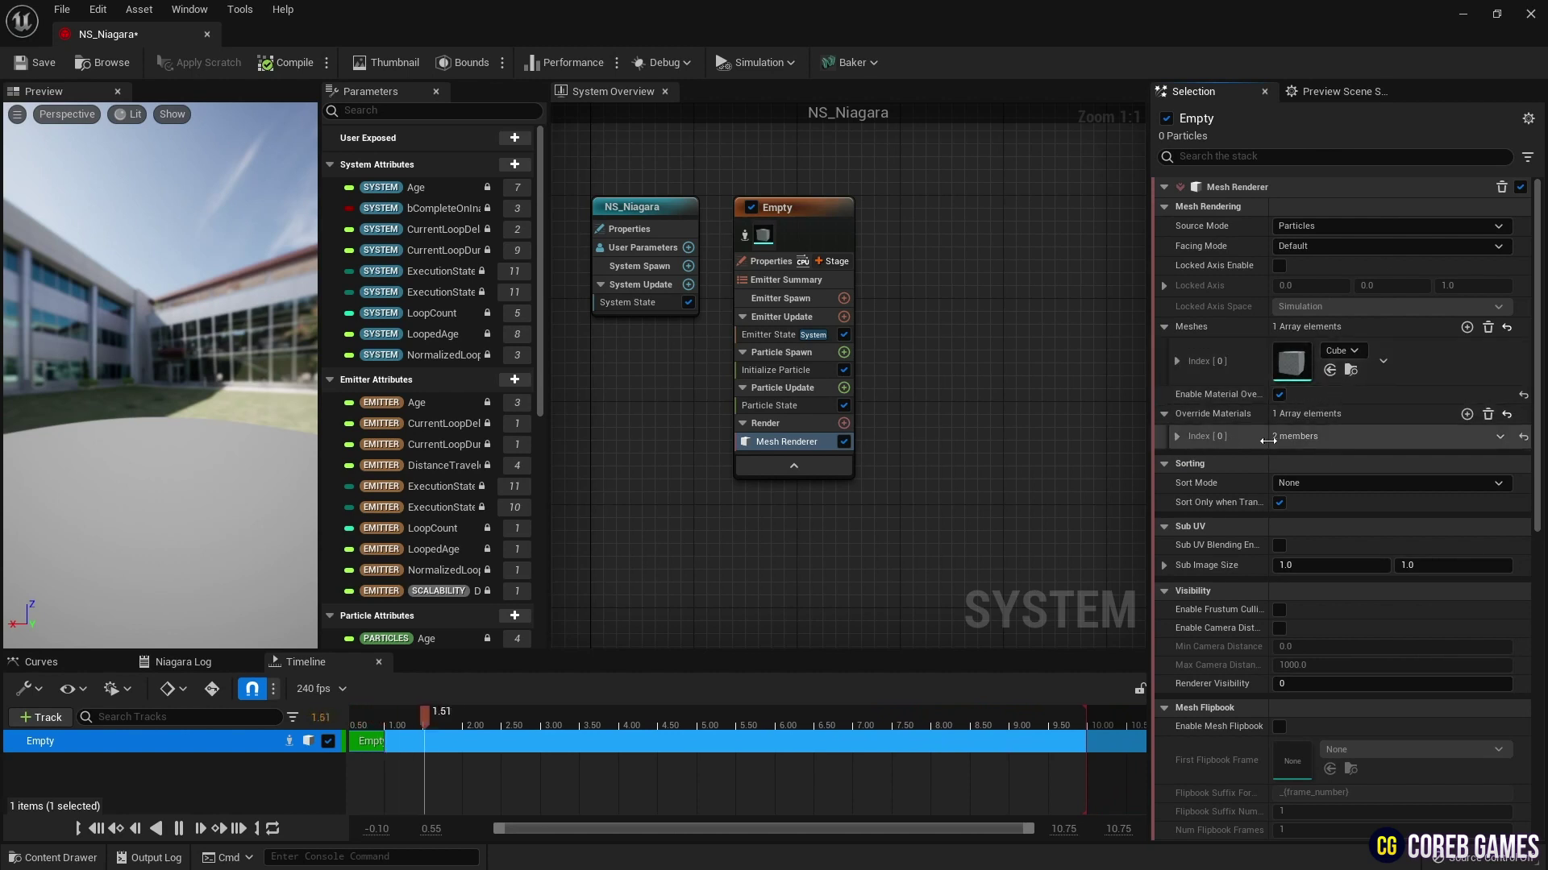
# Expand the first override material element and add a Spawn Burst Instantaneous module to the Empty emitter's Emitter Update group
pyautogui.click(1178, 436)
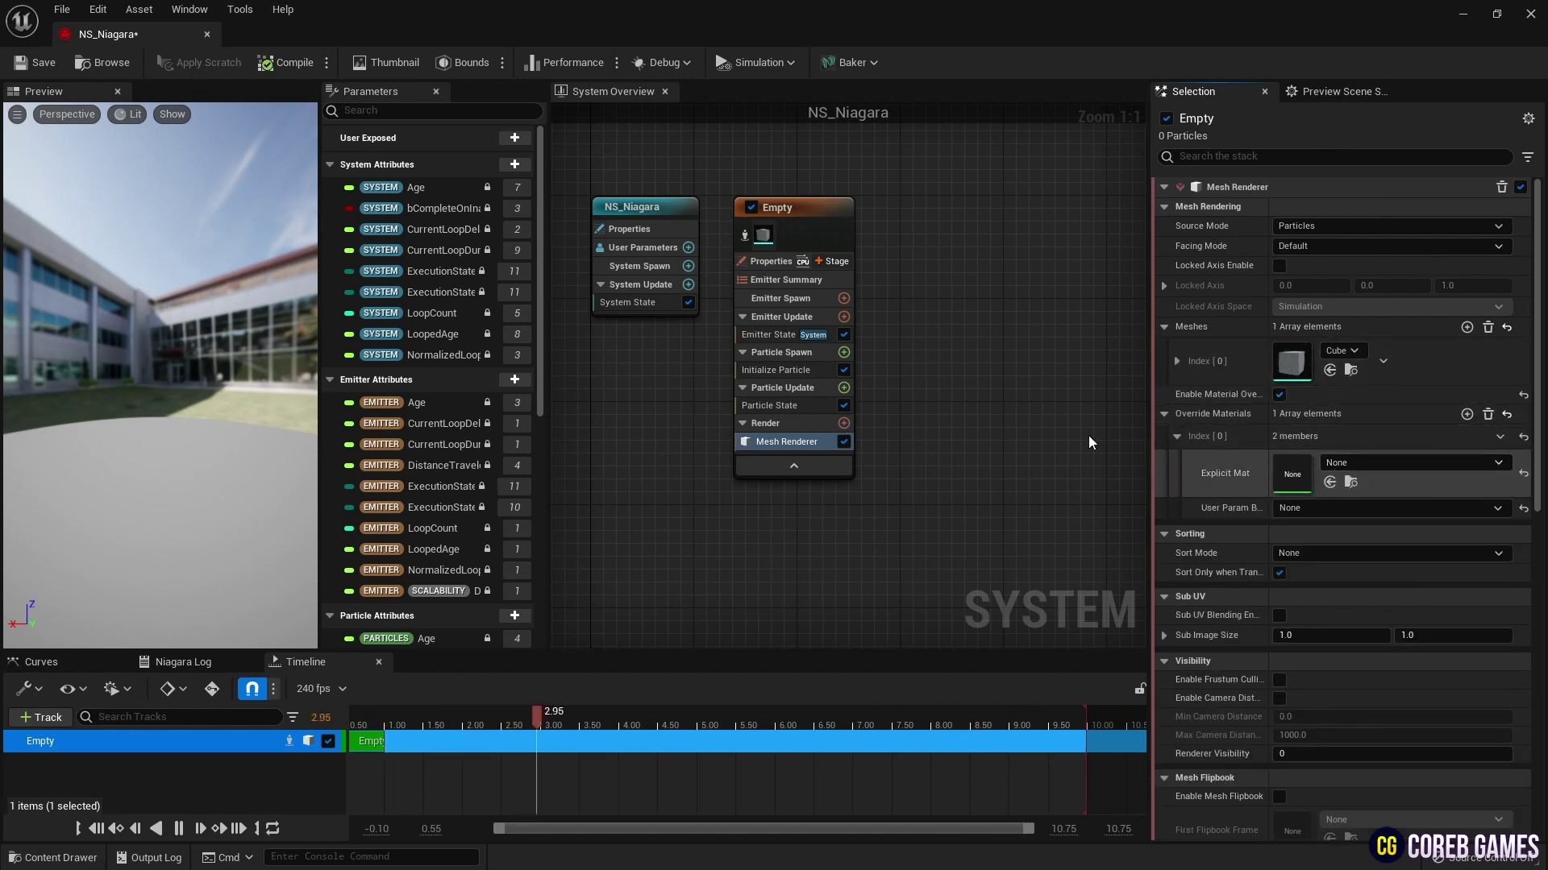
pyautogui.click(842, 316)
pyautogui.click(612, 448)
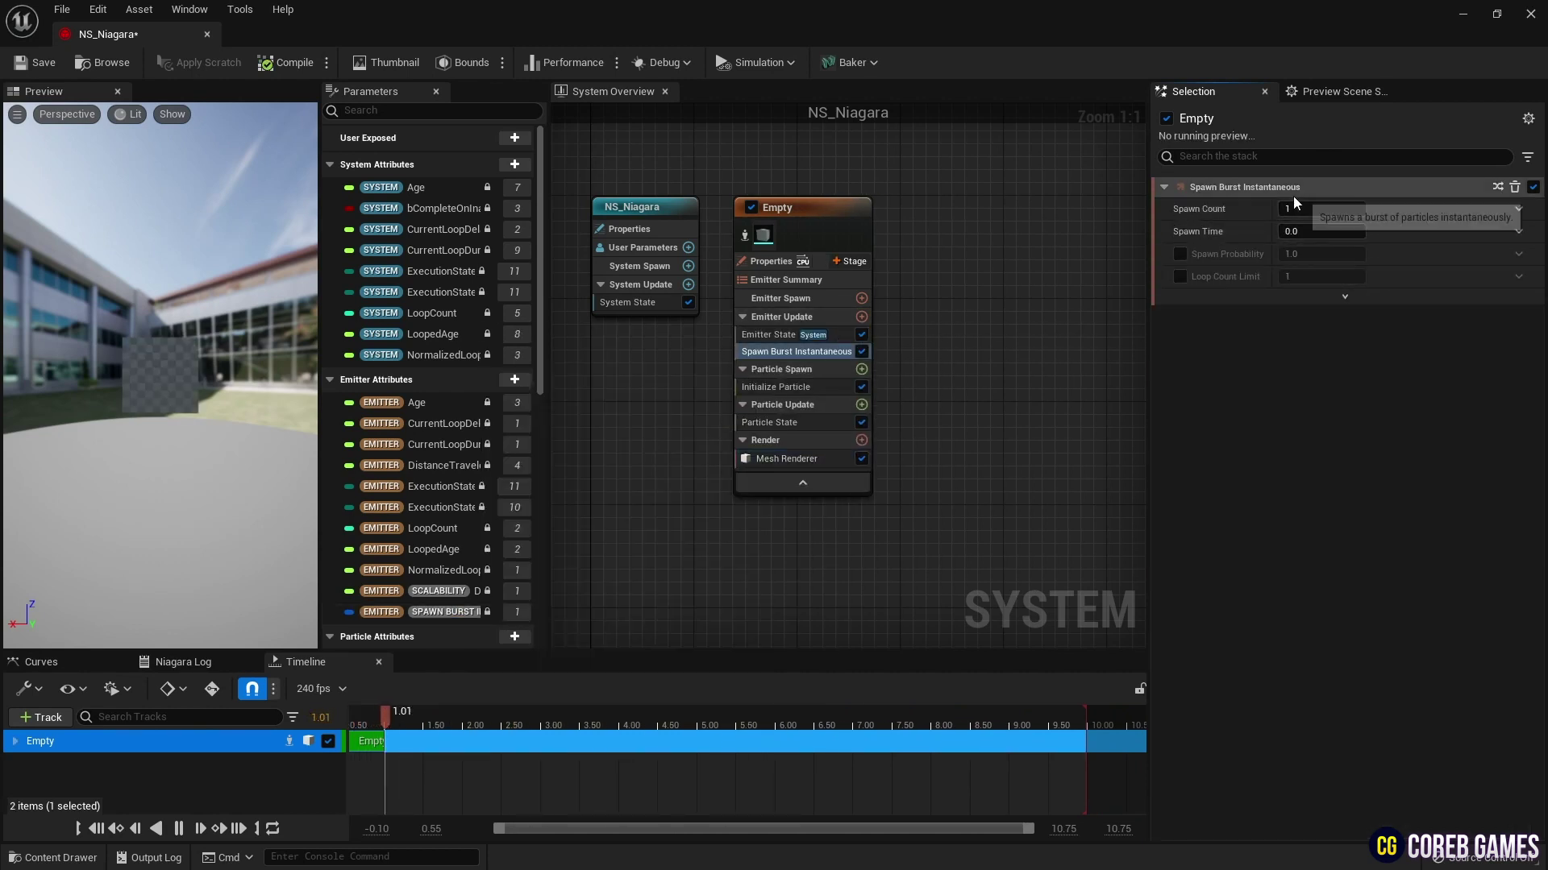
# Set the Emitter State's Life Cycle Mode to Self and its Loop Behavior to Once
pyautogui.click(826, 334)
pyautogui.click(1320, 250)
pyautogui.click(1331, 289)
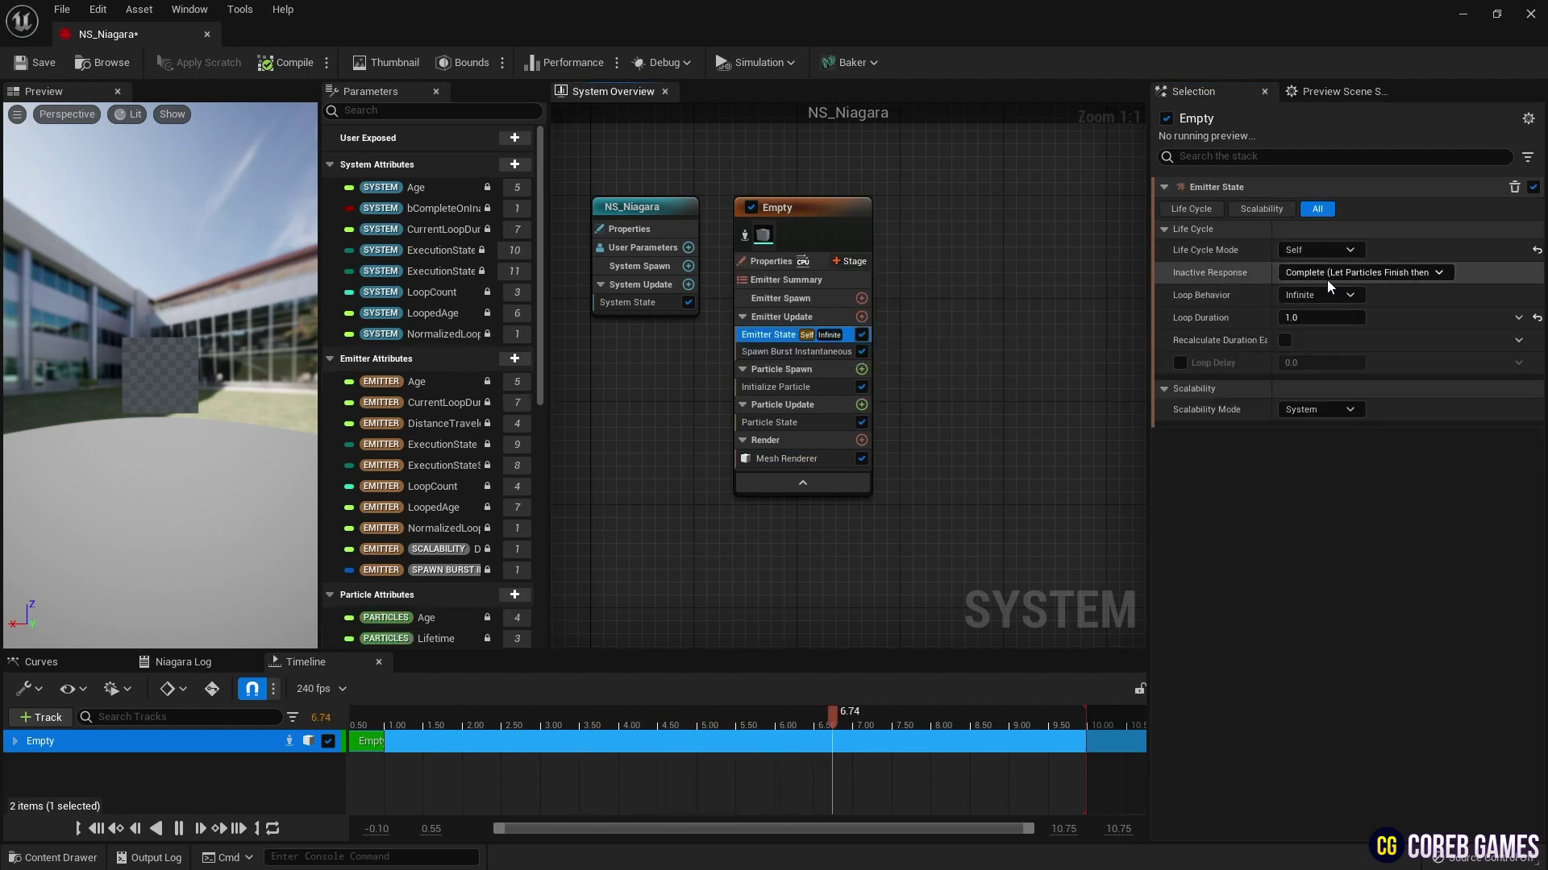
pyautogui.click(1327, 295)
pyautogui.click(1333, 335)
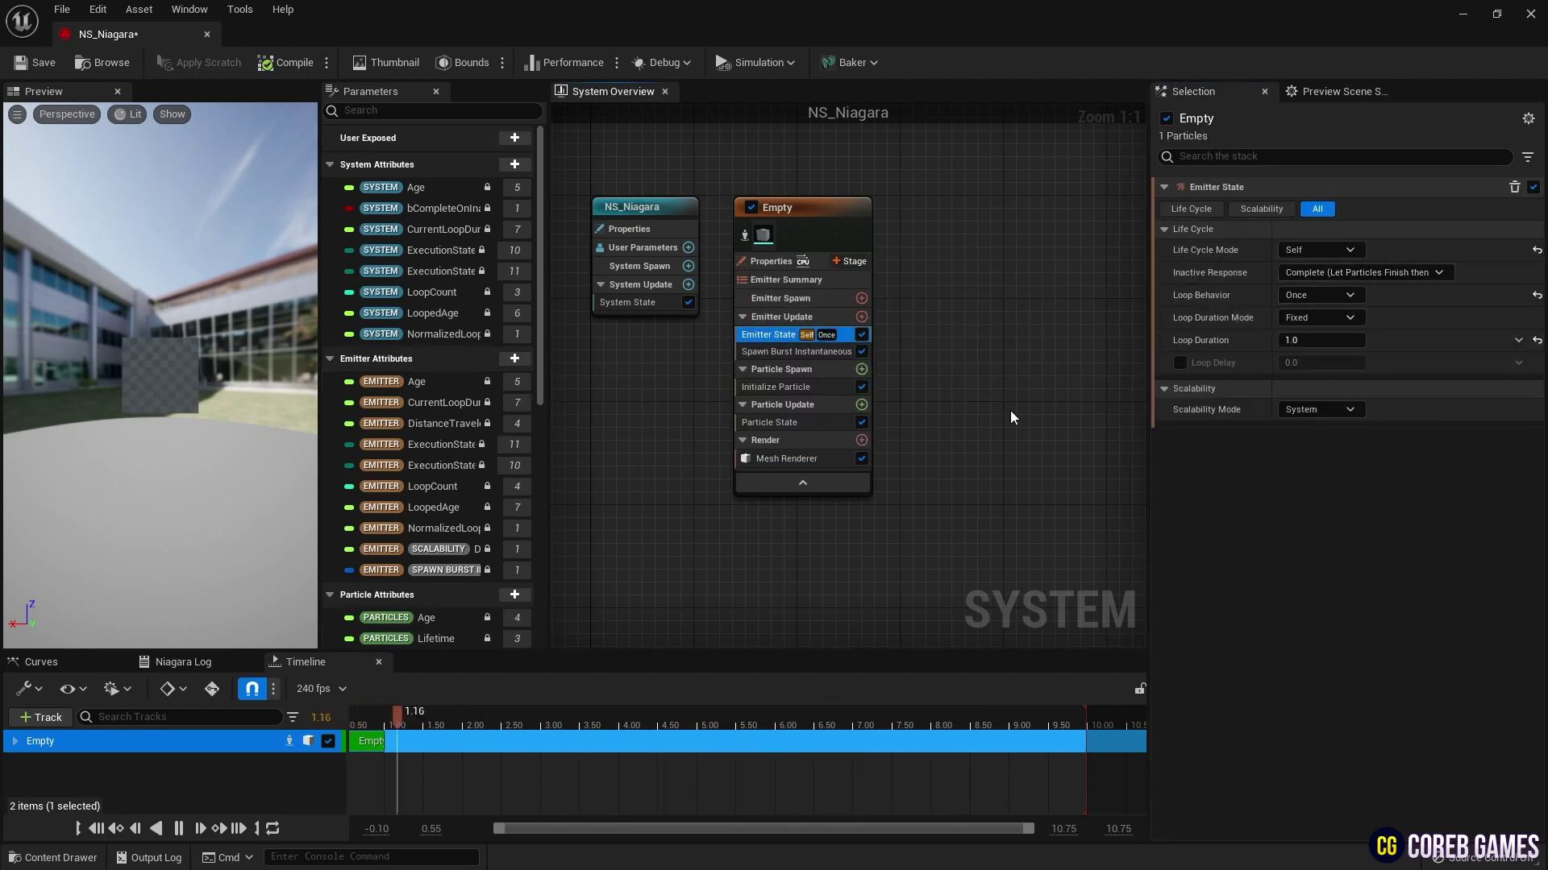
# Disable Kill Particles When Lifetime Has Elapsed in the Particle State module
pyautogui.click(762, 423)
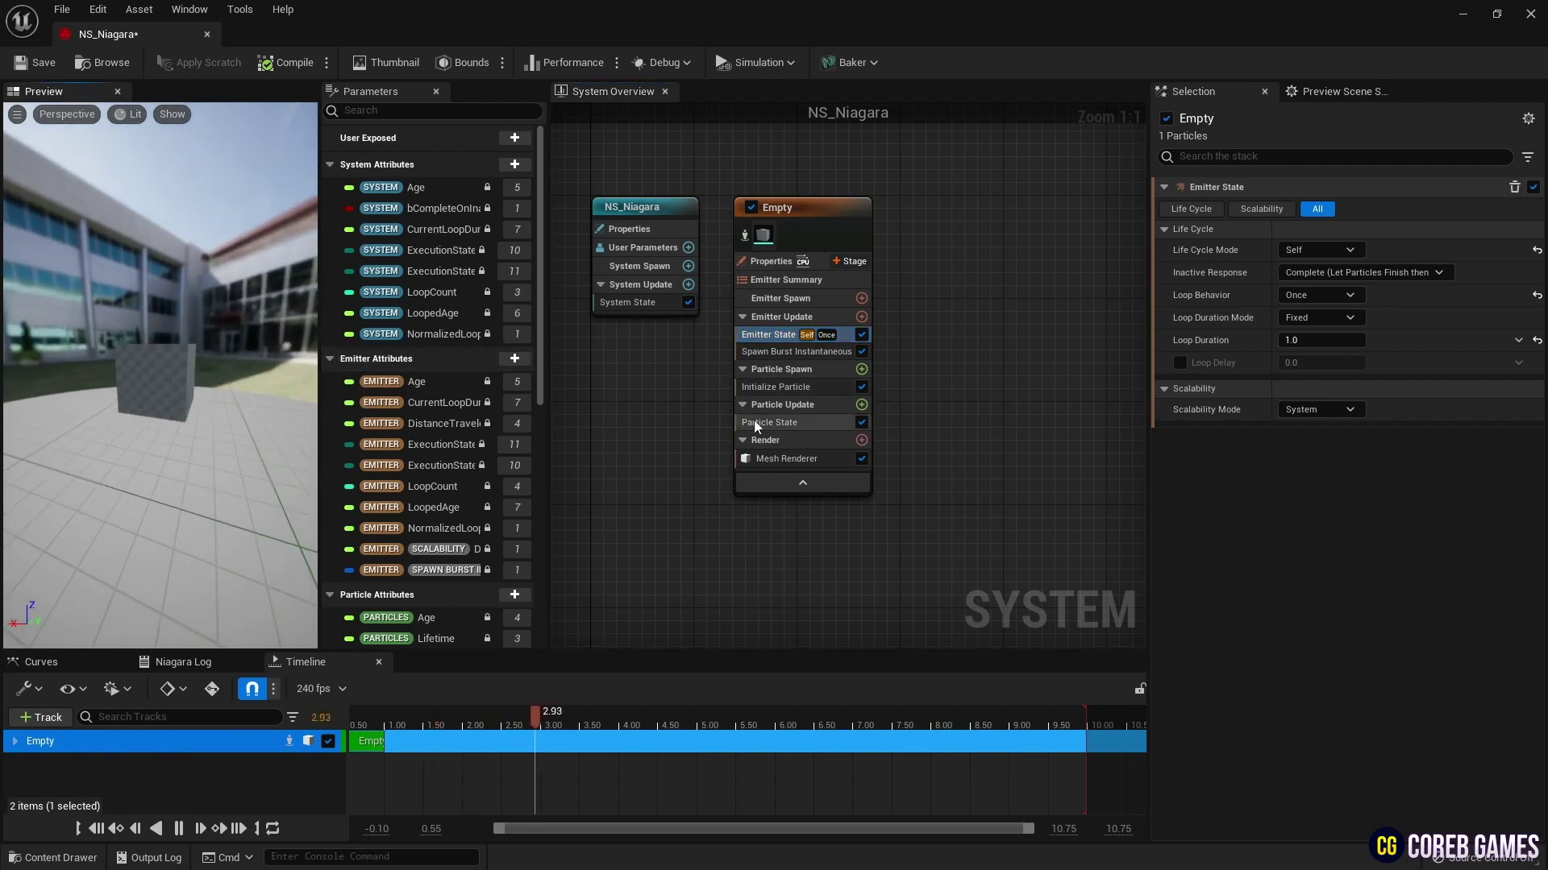
pyautogui.click(1285, 209)
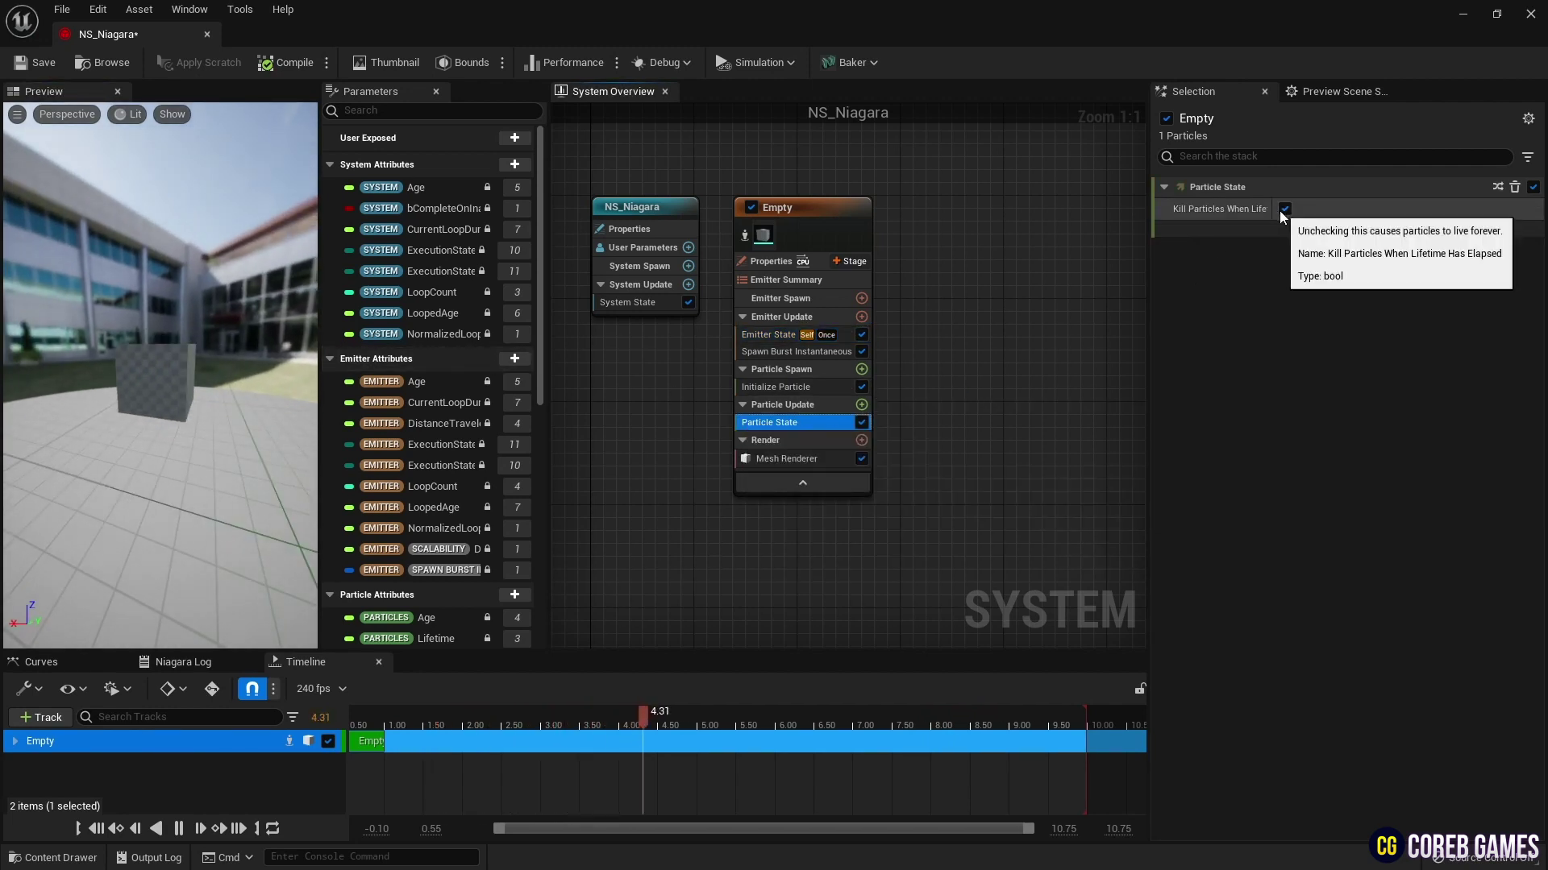
pyautogui.moveTo(262, 345); pyautogui.dragTo(188, 367)
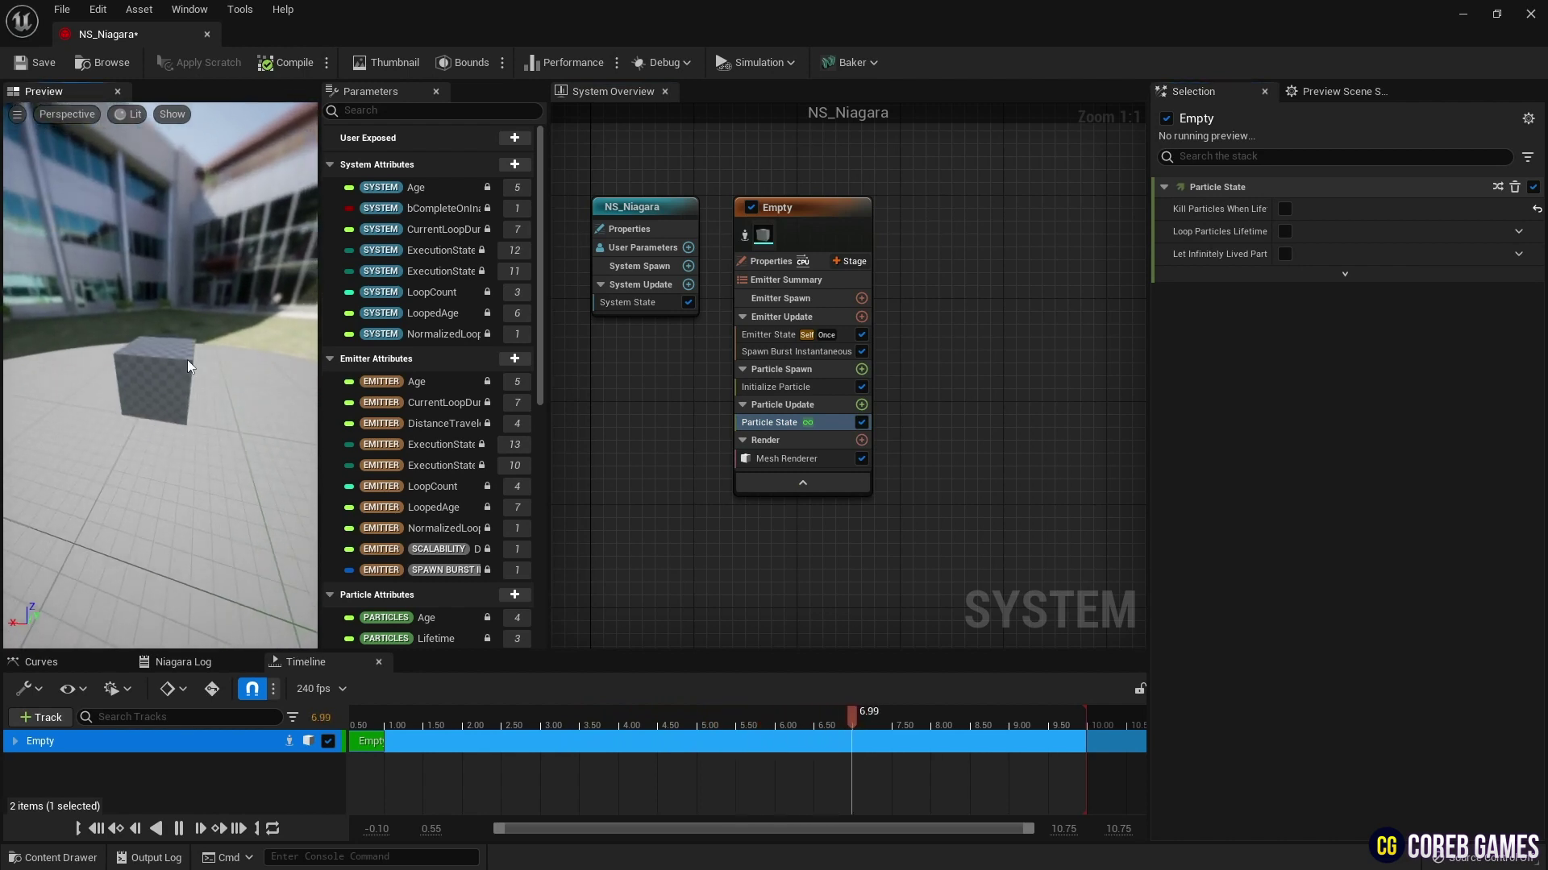
# Add a Material Interface user parameter to the NS_Niagara system
pyautogui.click(677, 247)
pyautogui.click(688, 247)
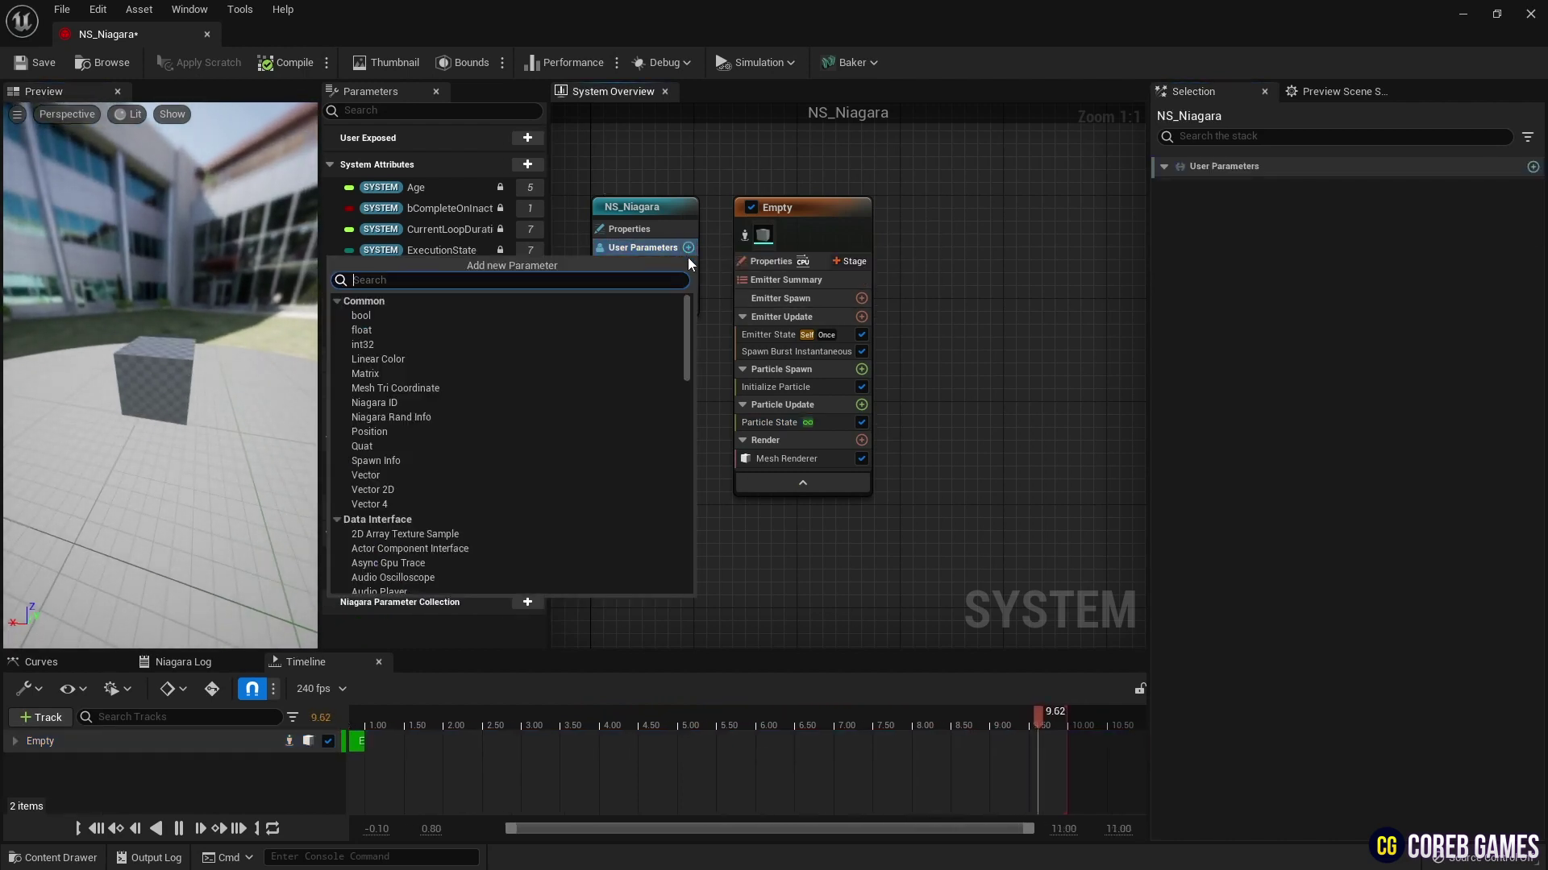
pyautogui.write('material')
pyautogui.press('Return')
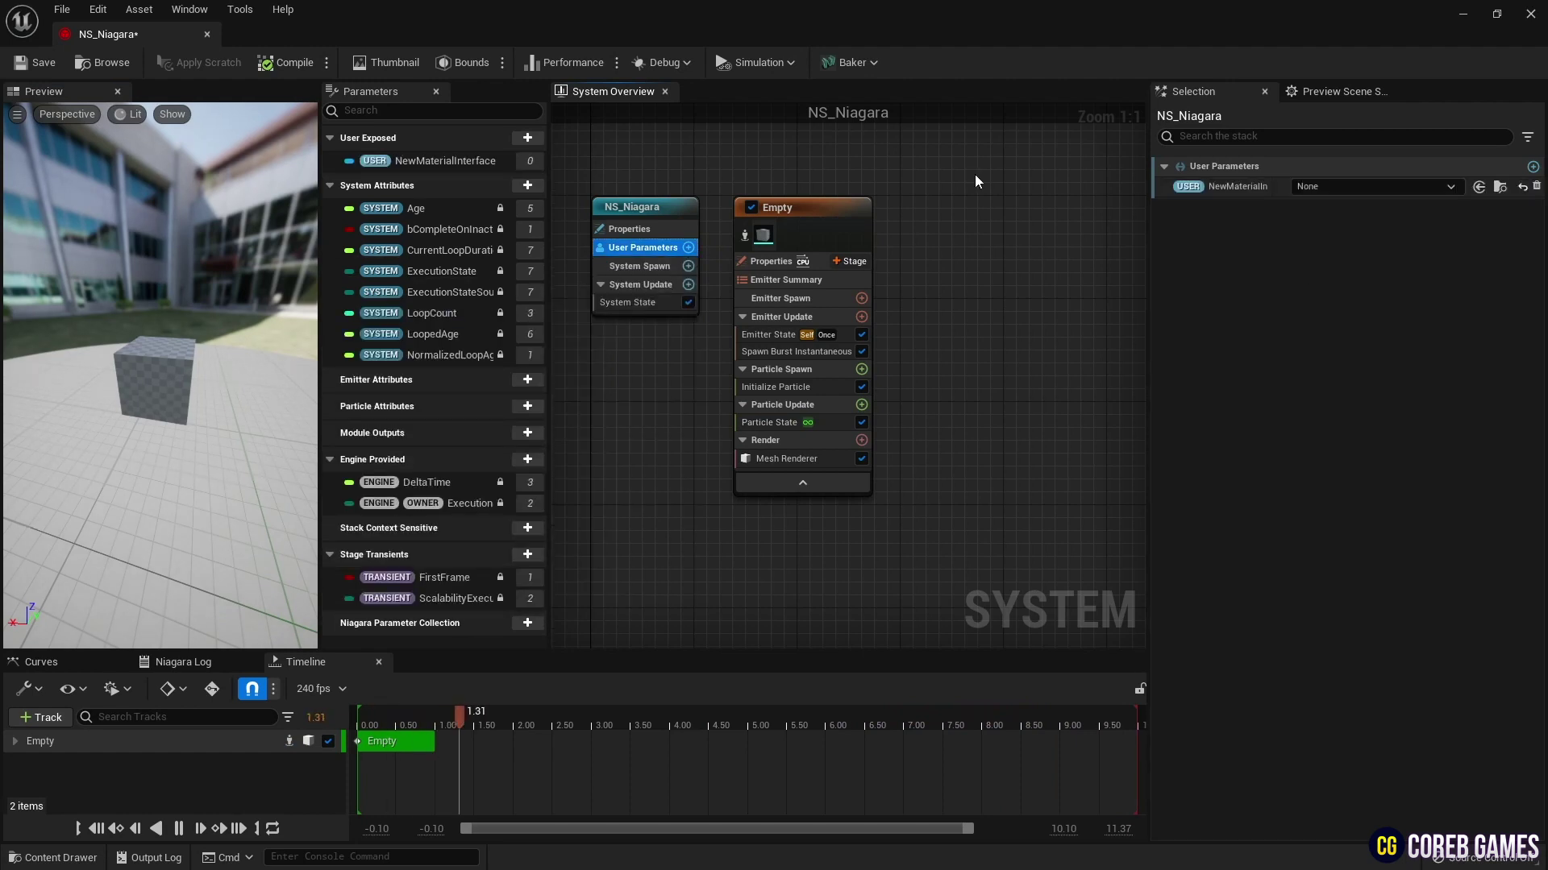
# Rename the new material user parameter to DynamicMaterial
pyautogui.rightClick(1225, 187)
pyautogui.click(1288, 247)
pyautogui.write('D')
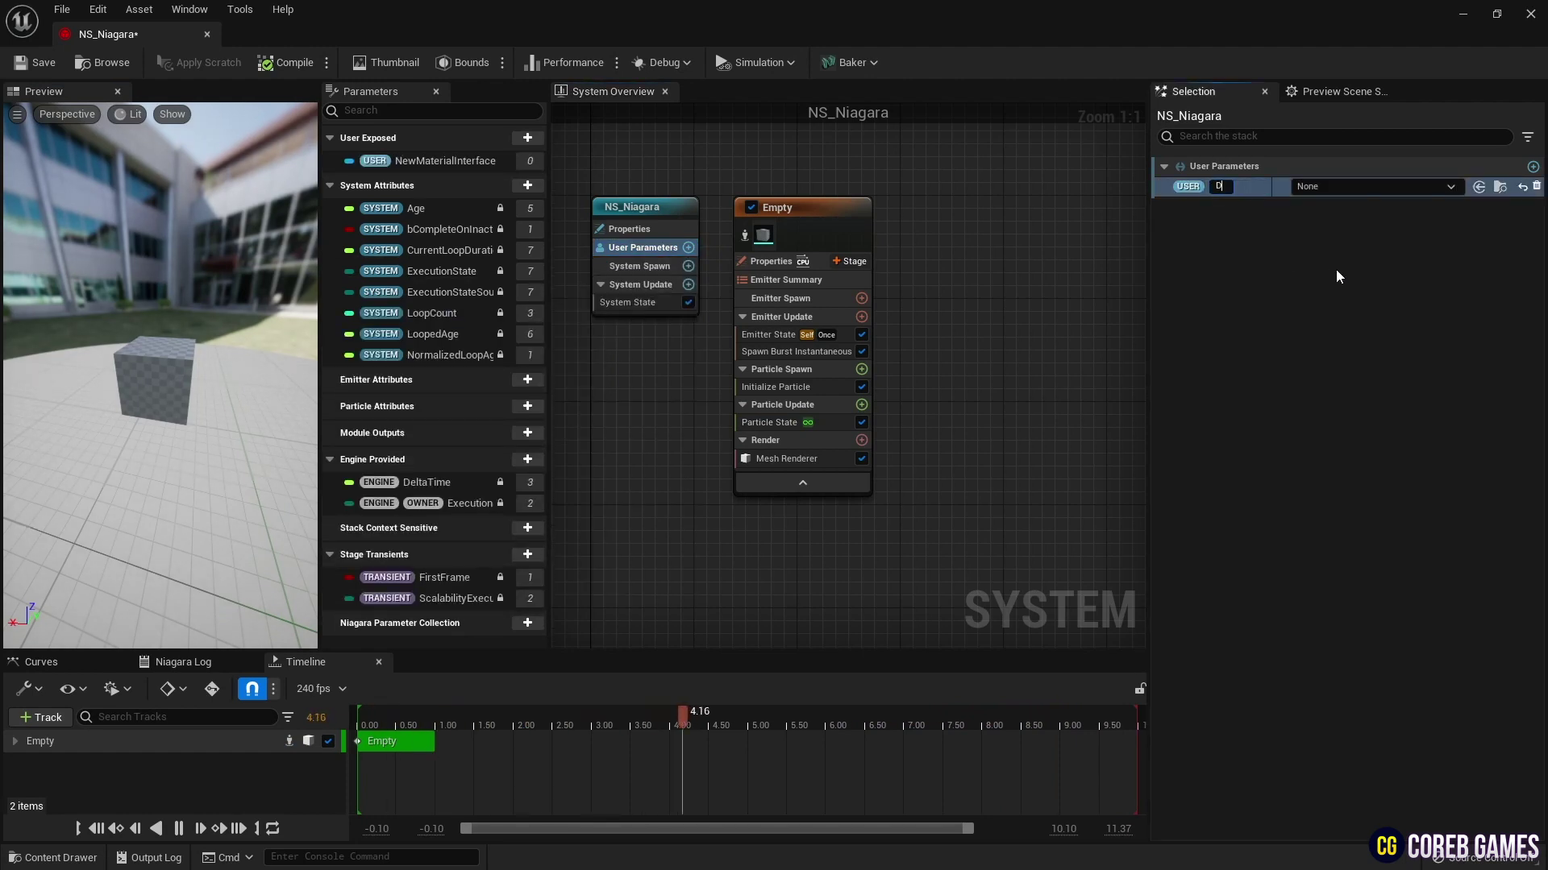
pyautogui.write('ynamicMat')
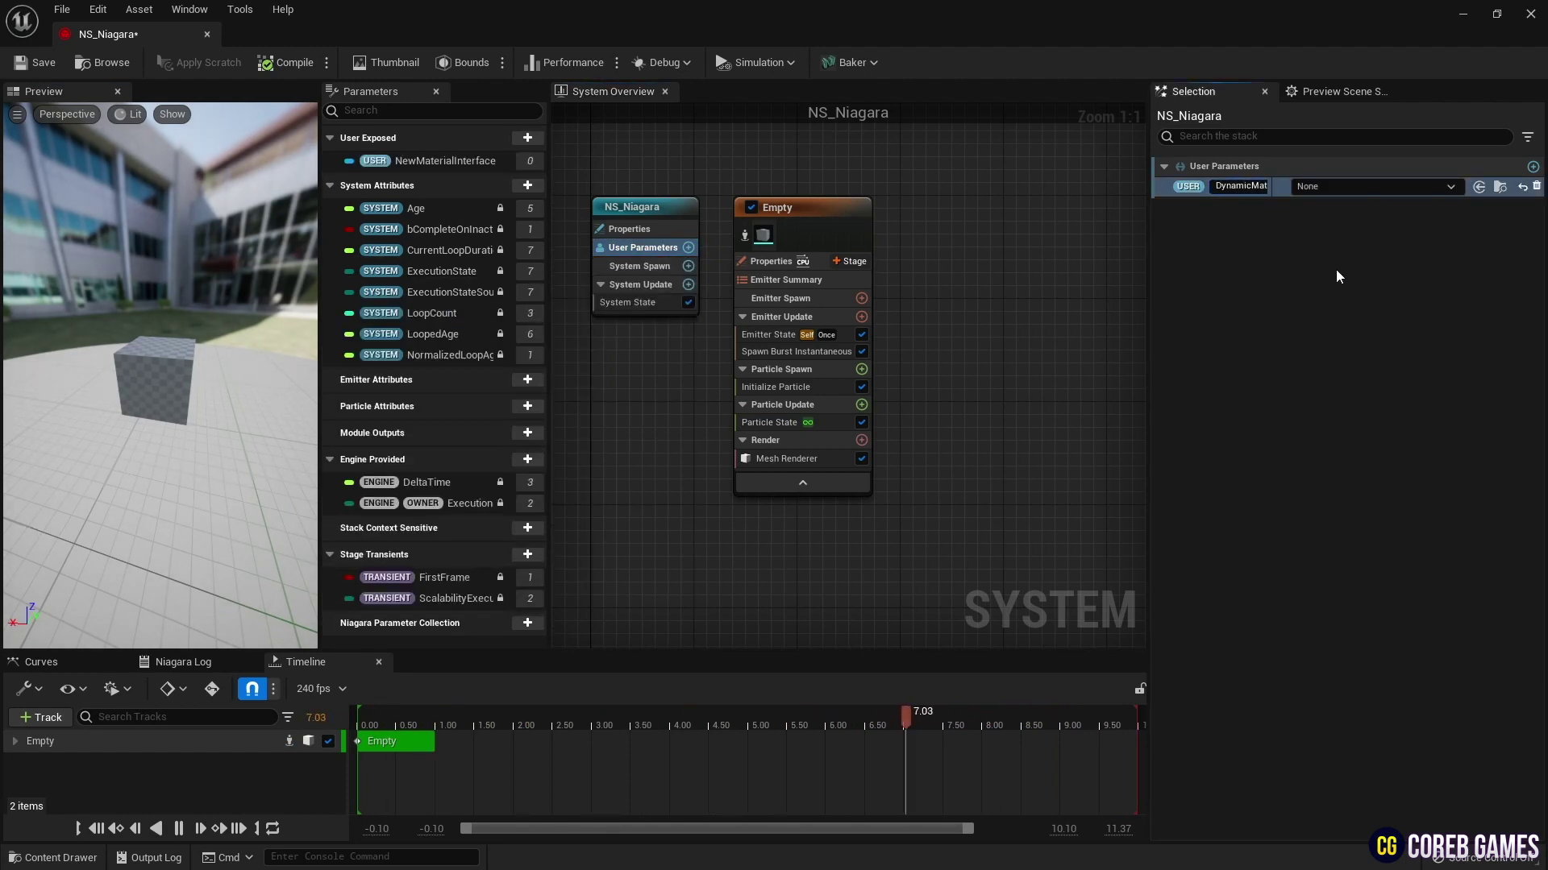
pyautogui.write('erial')
pyautogui.press('Return')
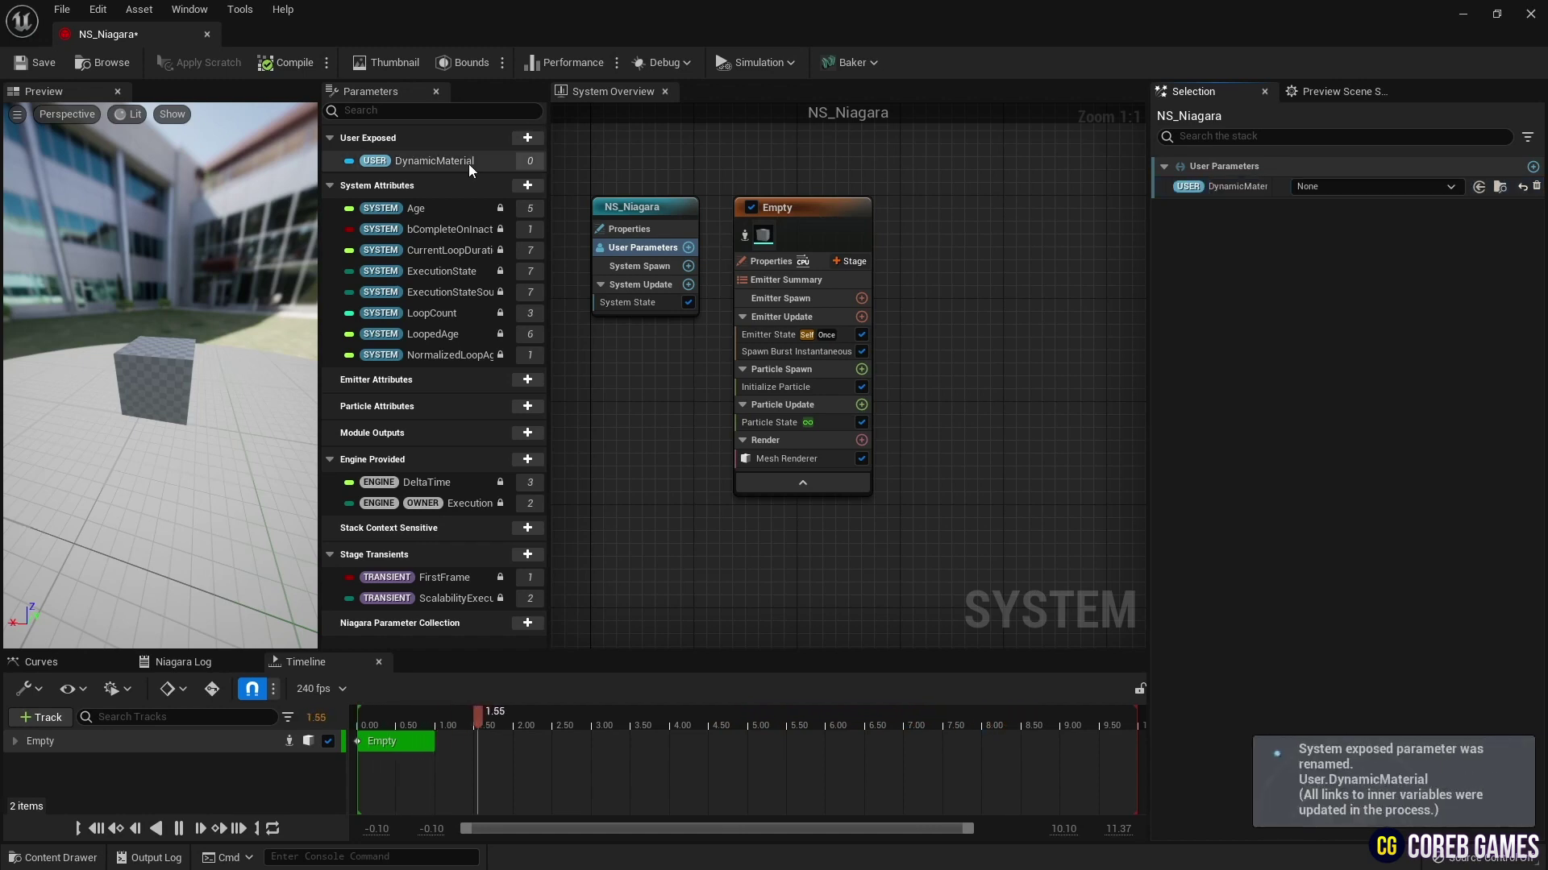
# Bind the Mesh Renderer's first override material to the DynamicMaterial user parameter and save the Niagara System
pyautogui.click(785, 459)
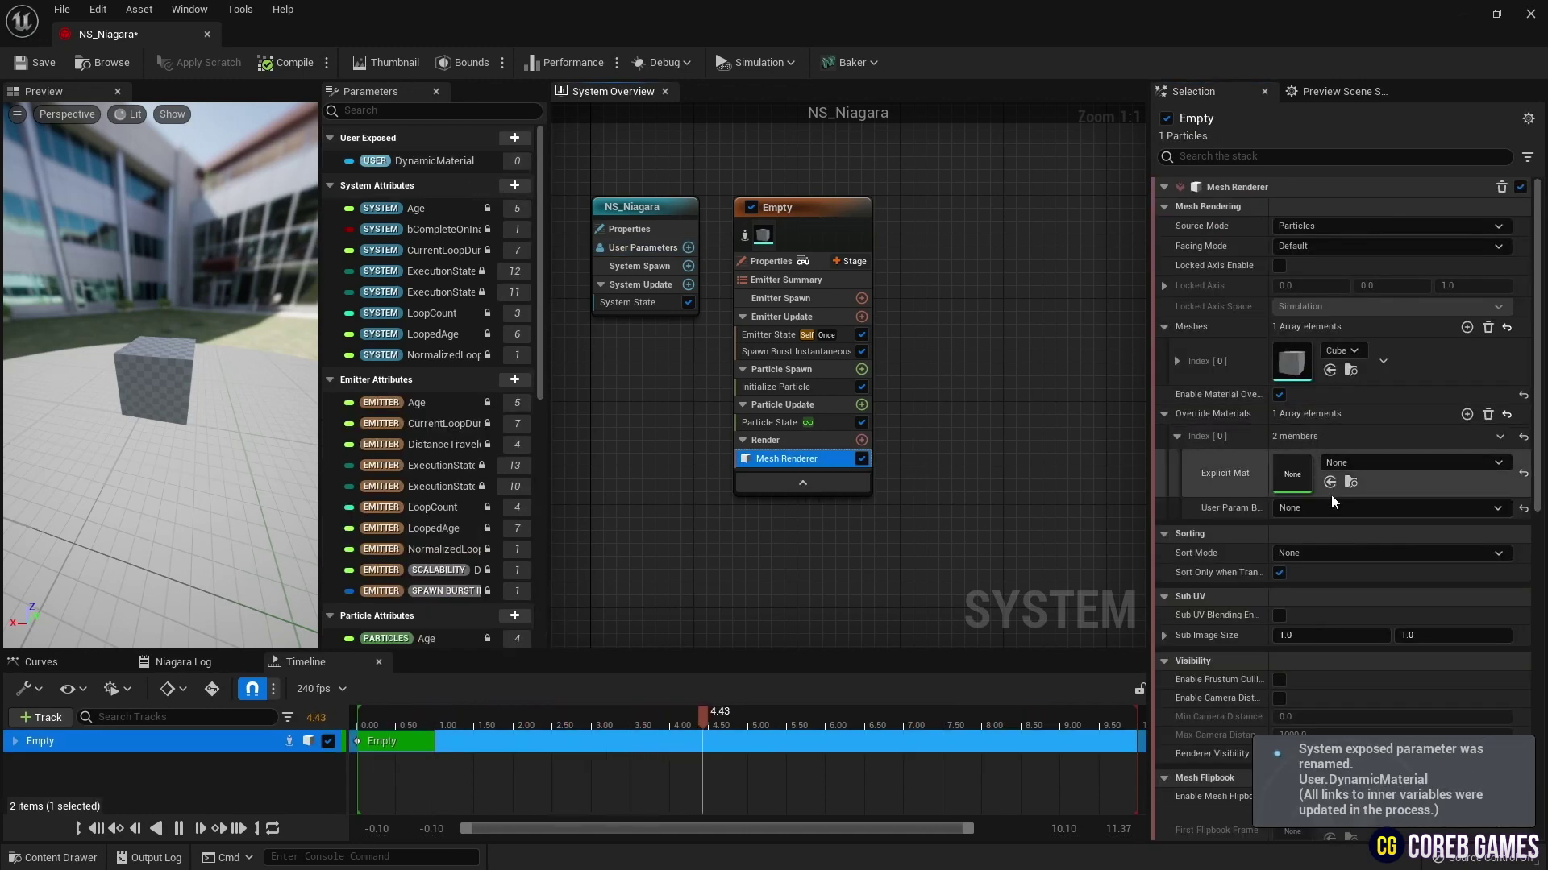
pyautogui.click(1387, 508)
pyautogui.click(1354, 556)
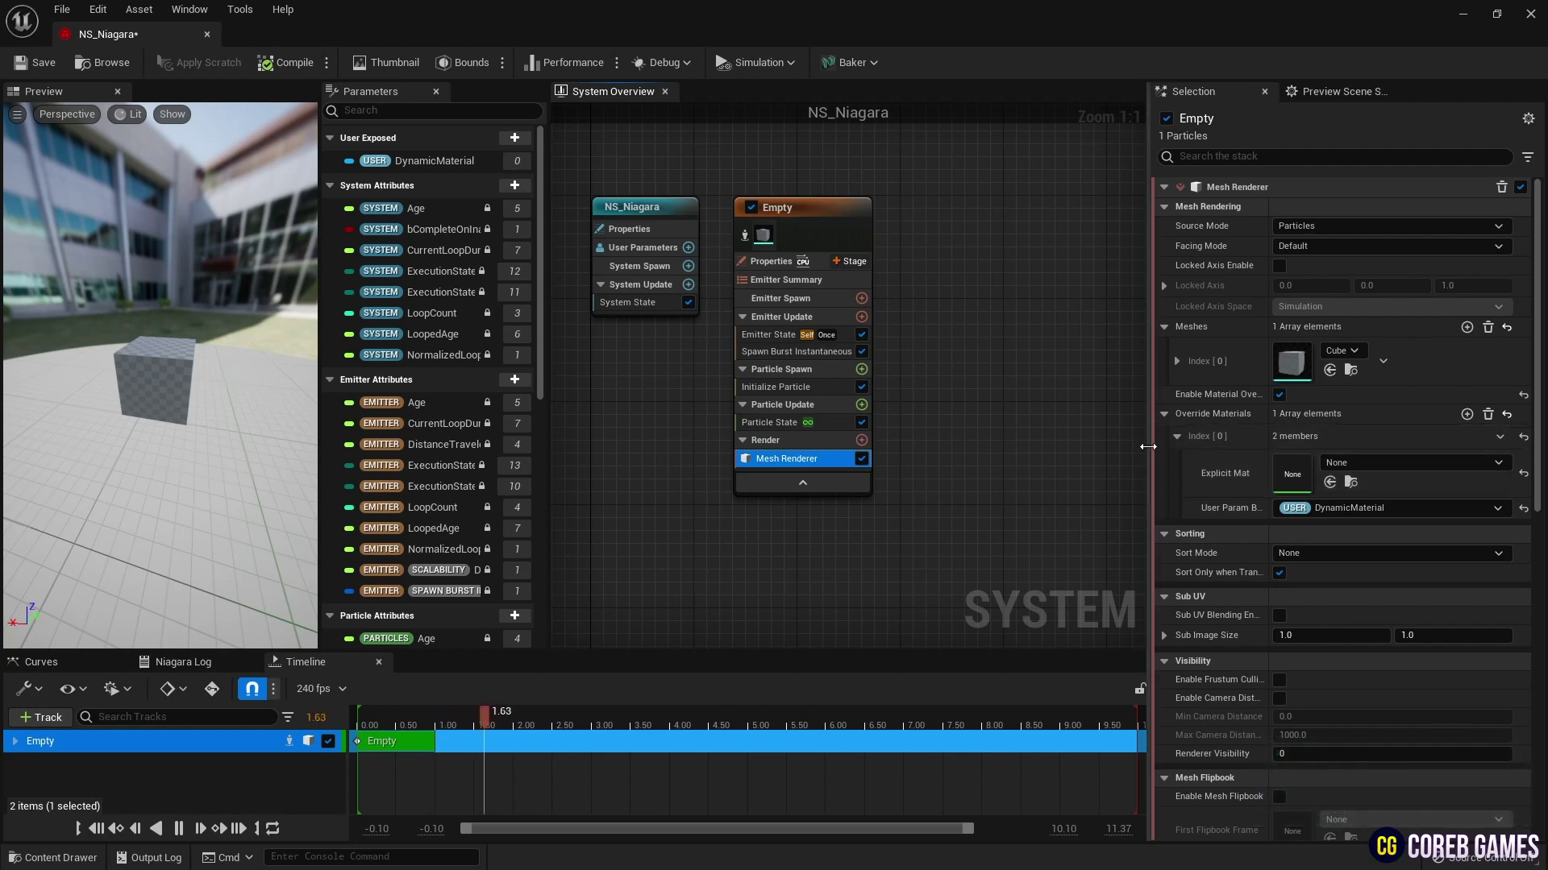
pyautogui.moveTo(1148, 447); pyautogui.dragTo(1072, 447)
pyautogui.hotkey('ctrl', 's')
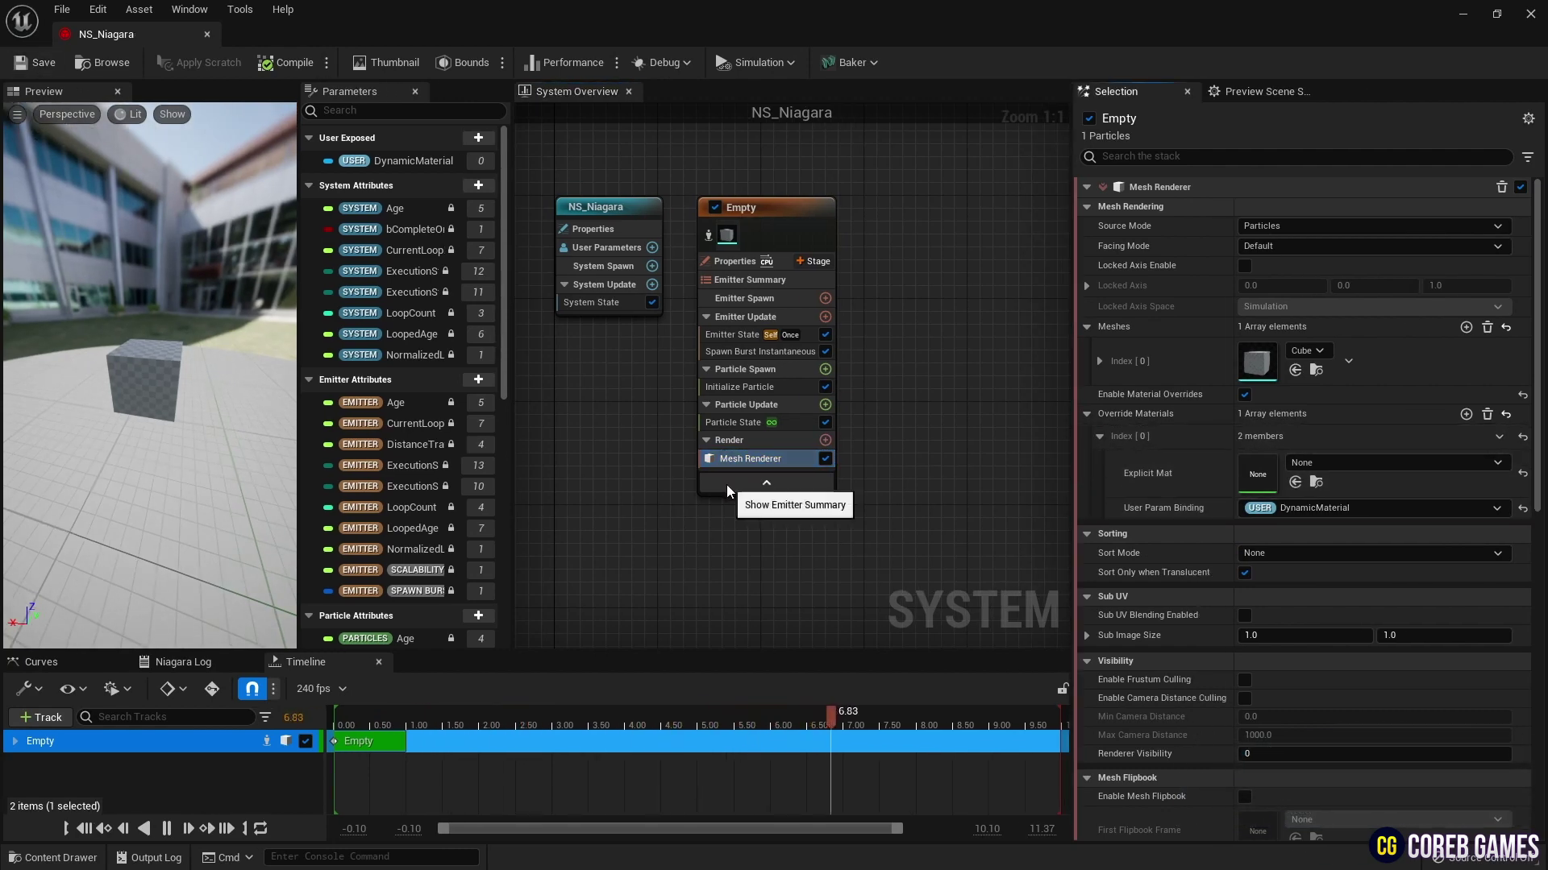
# Create an Actor Blueprint named BP_DynamicNiagara in the Content folder and open it for editing
pyautogui.click(53, 857)
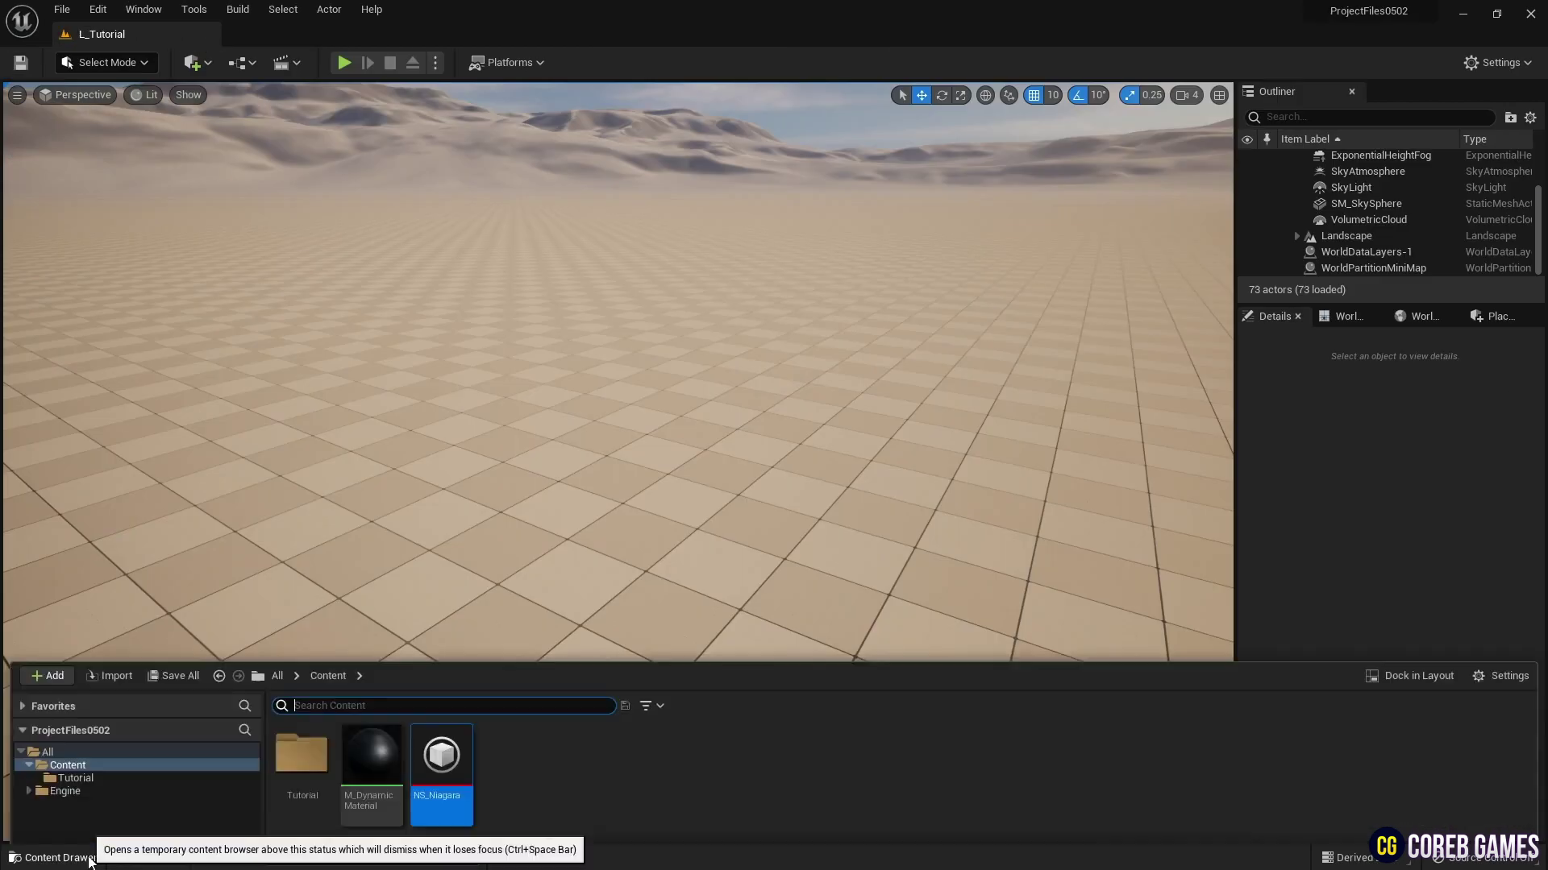
pyautogui.rightClick(542, 625)
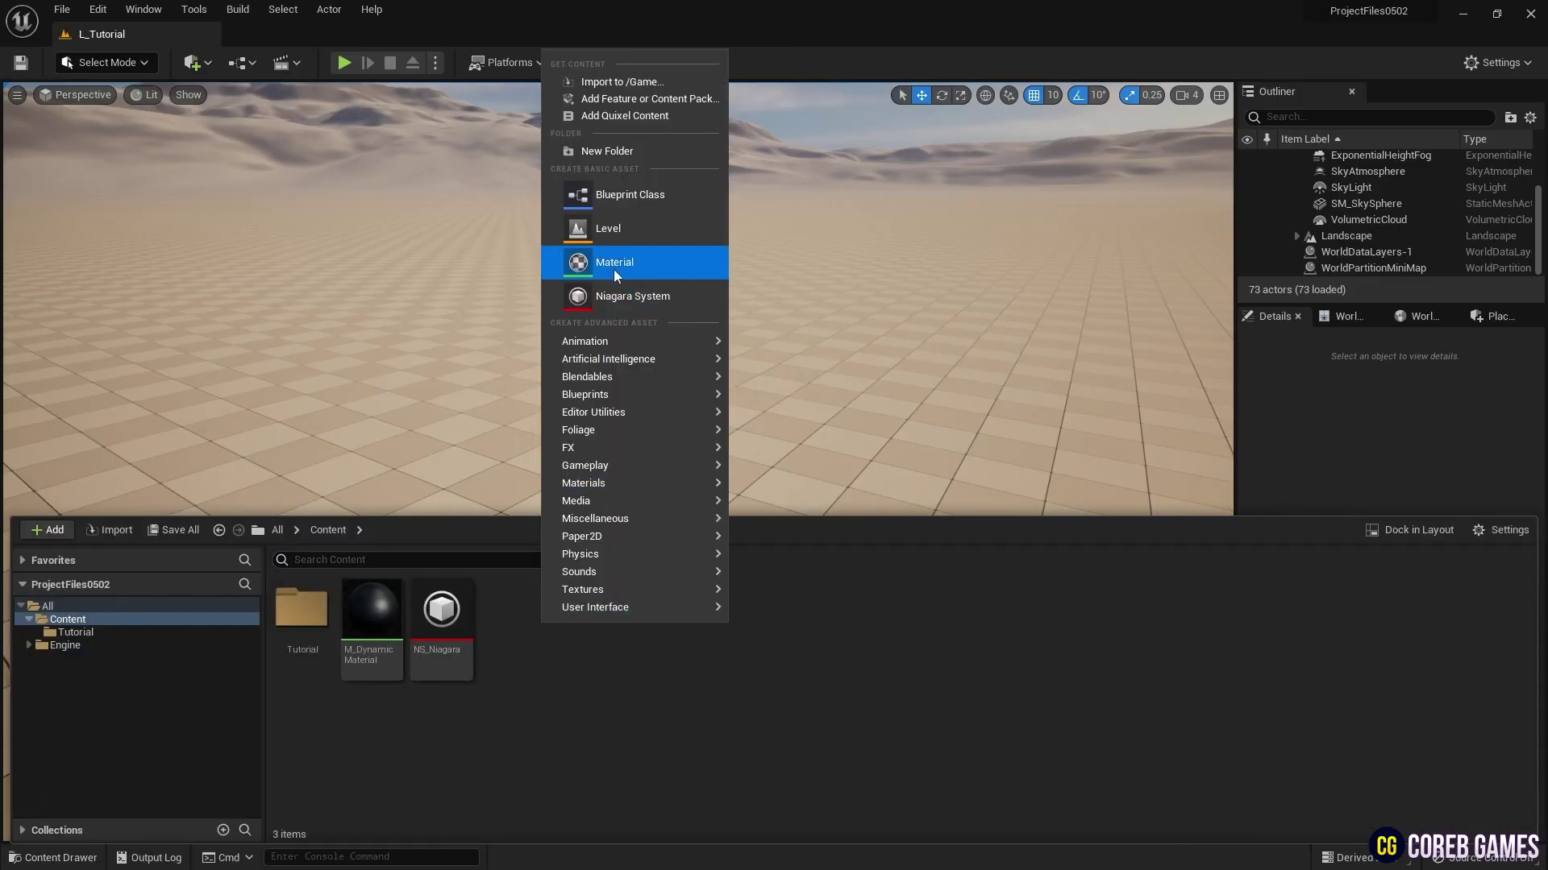
pyautogui.click(649, 199)
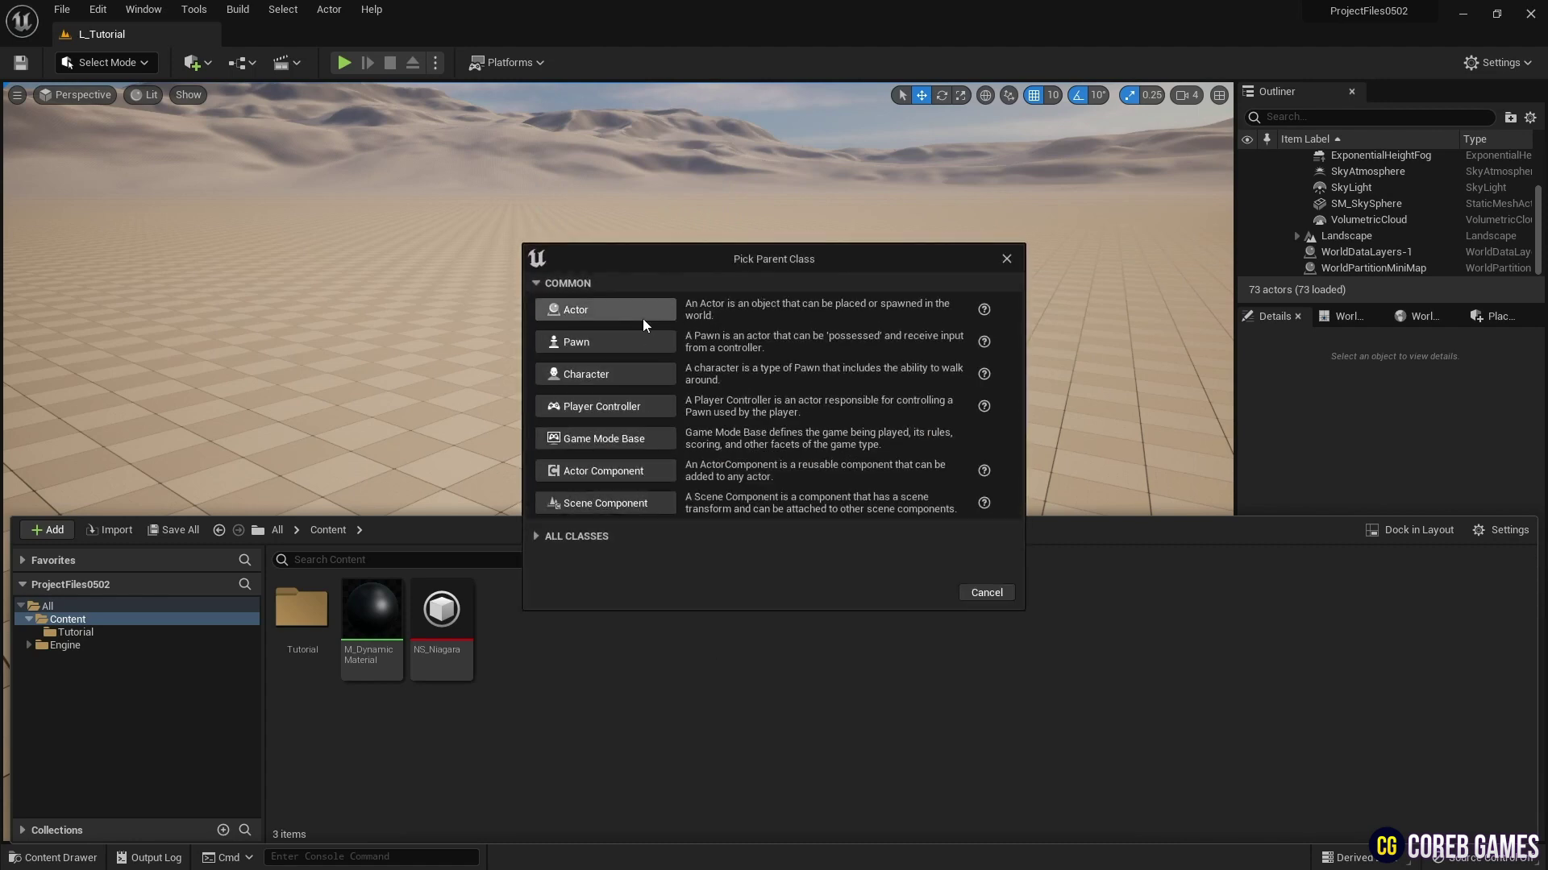
pyautogui.click(642, 319)
pyautogui.write('B')
pyautogui.write('P_Dynamic')
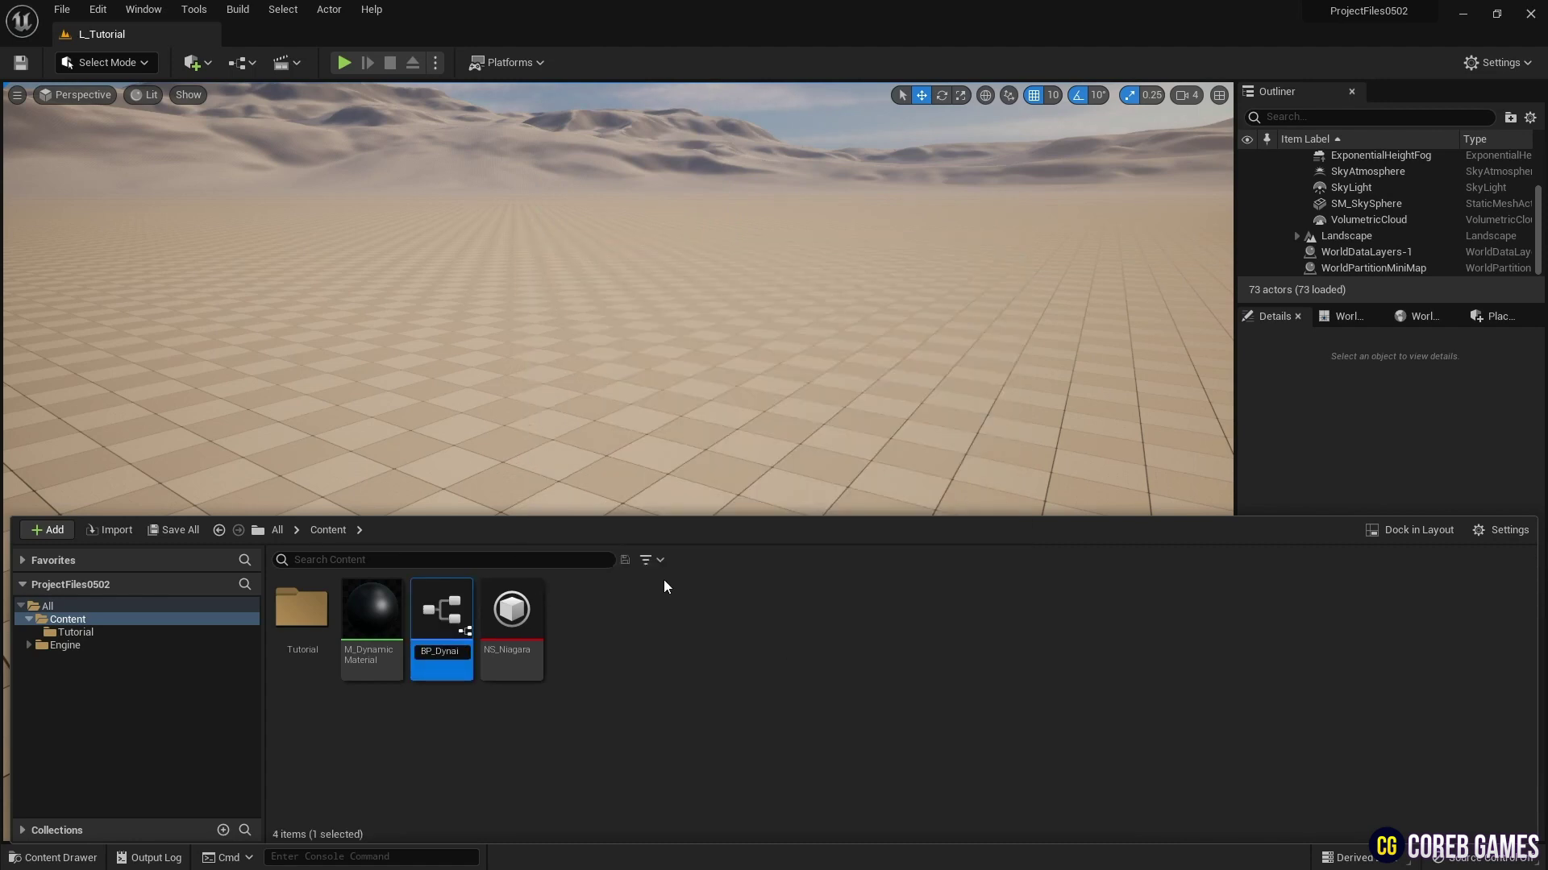
pyautogui.write('Niagara')
pyautogui.press('Return')
pyautogui.doubleClick(351, 628)
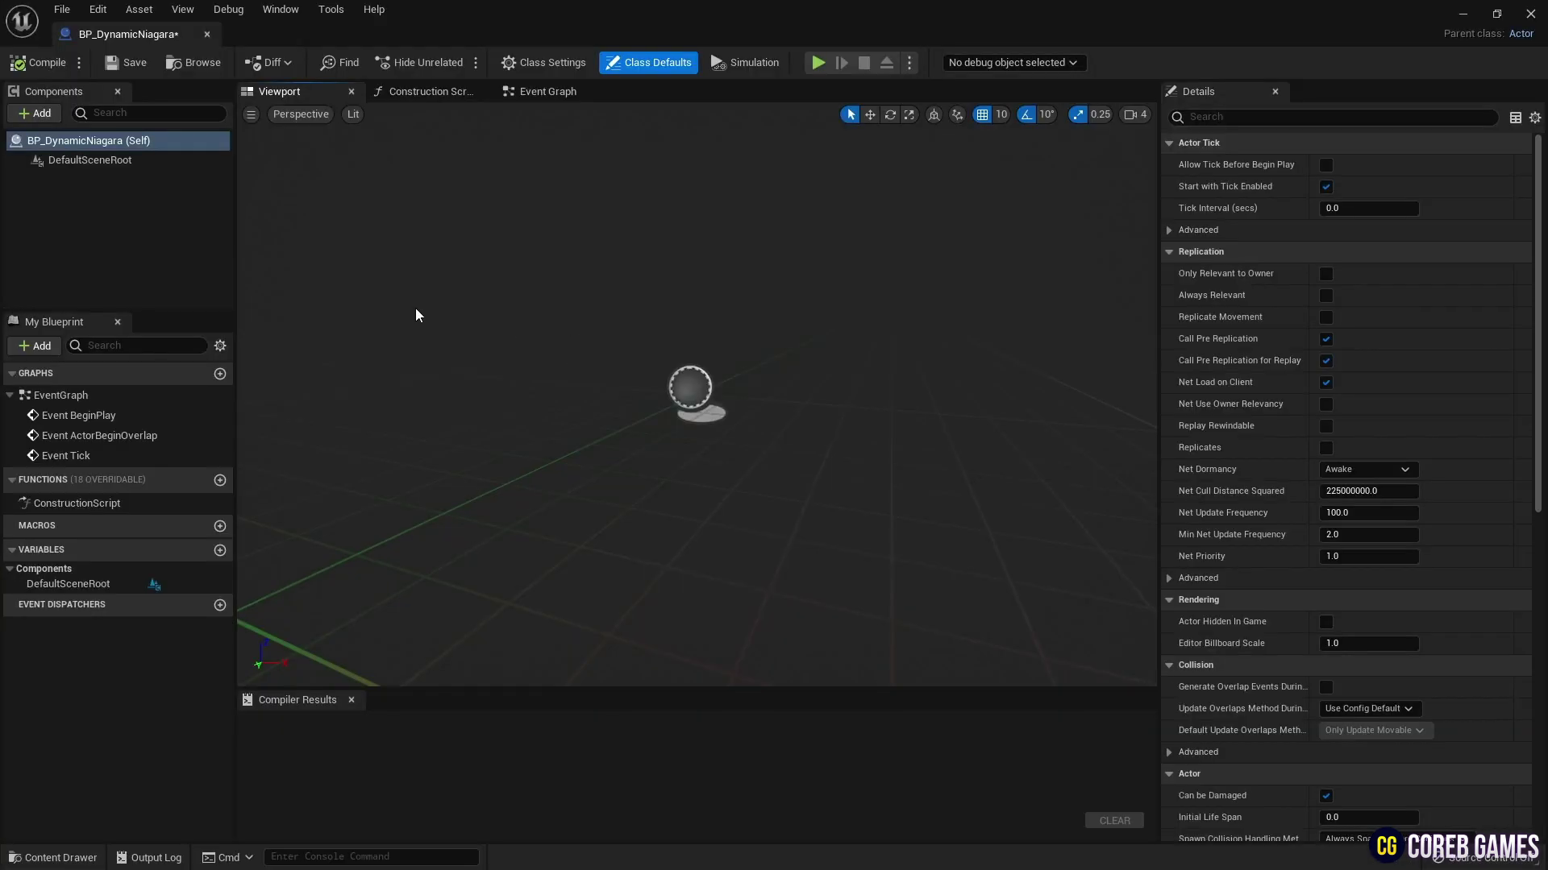
# Add a Niagara Particle System component to the Blueprint, keeping the name Niagara
pyautogui.click(46, 114)
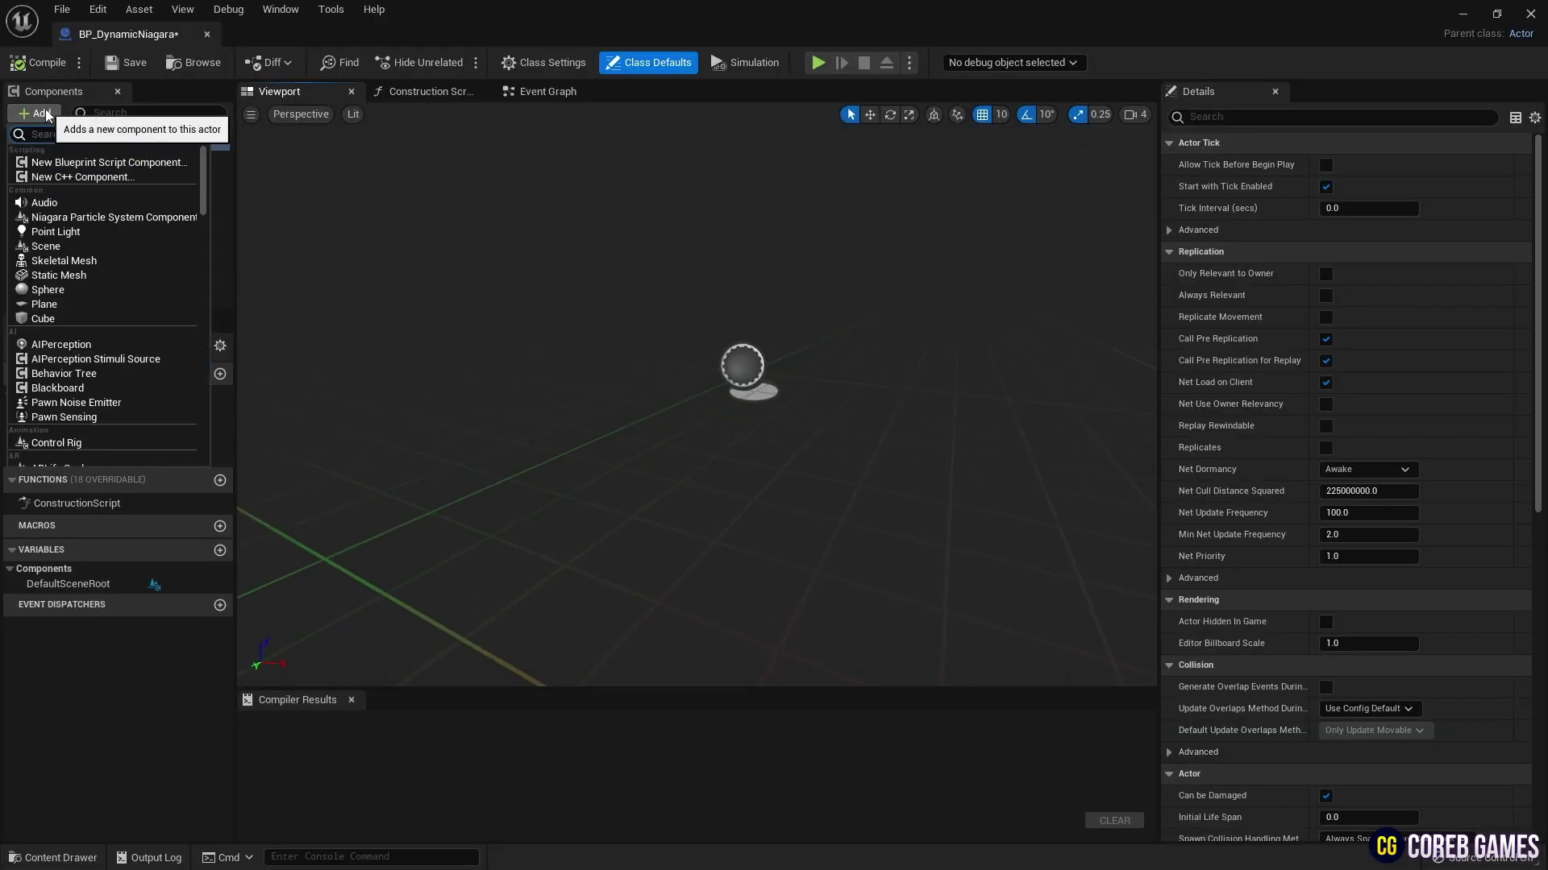
pyautogui.write('niagara')
pyautogui.click(74, 143)
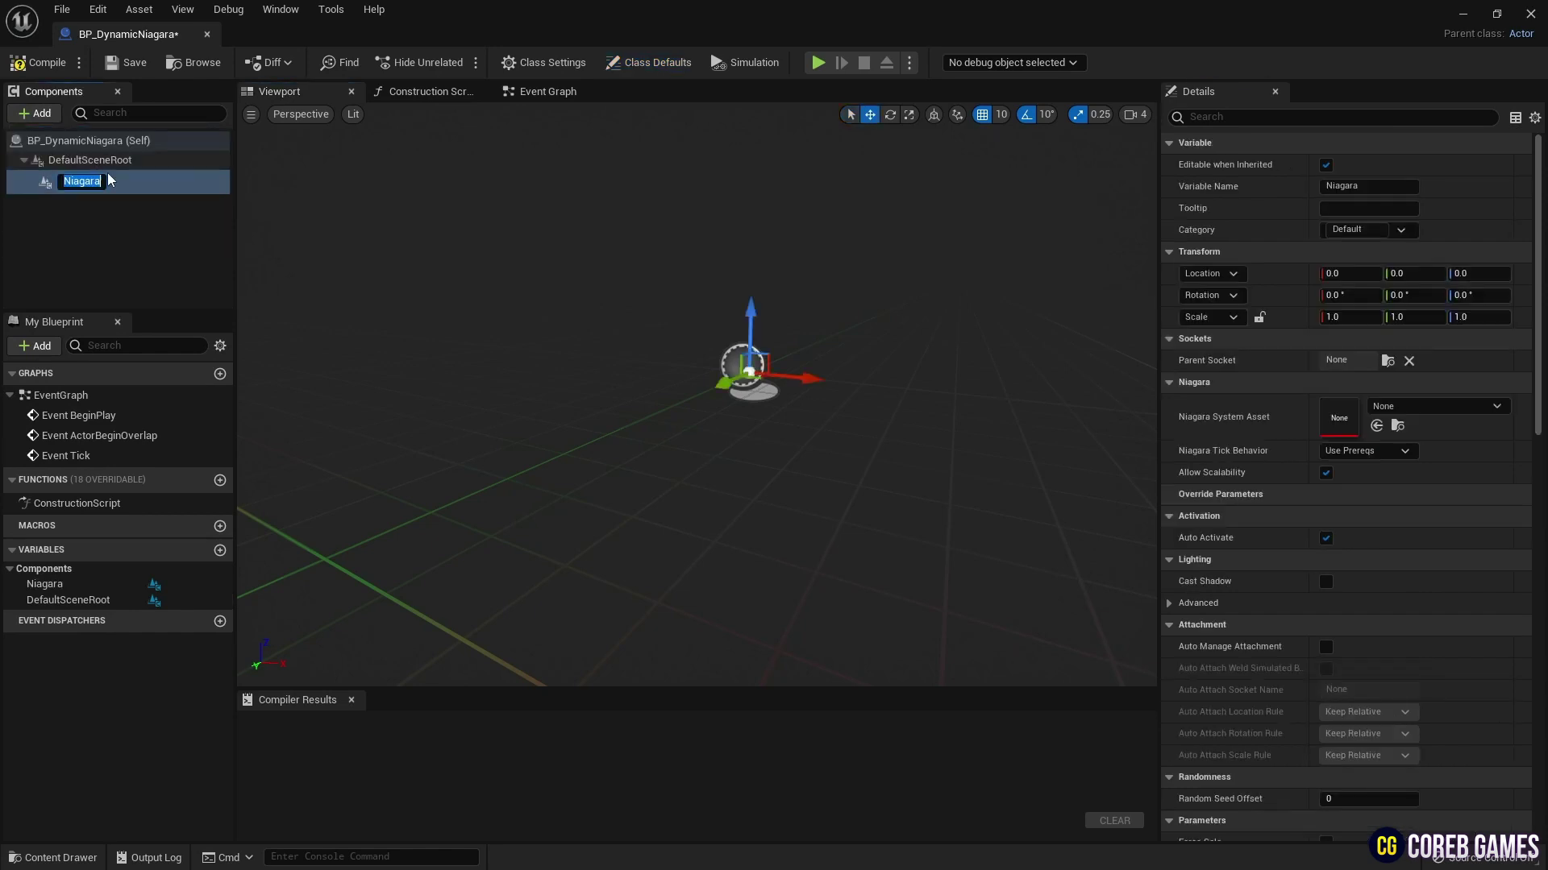
pyautogui.click(129, 234)
pyautogui.click(148, 177)
# Assign NS_Niagara as the Niagara component's system asset
pyautogui.click(1425, 407)
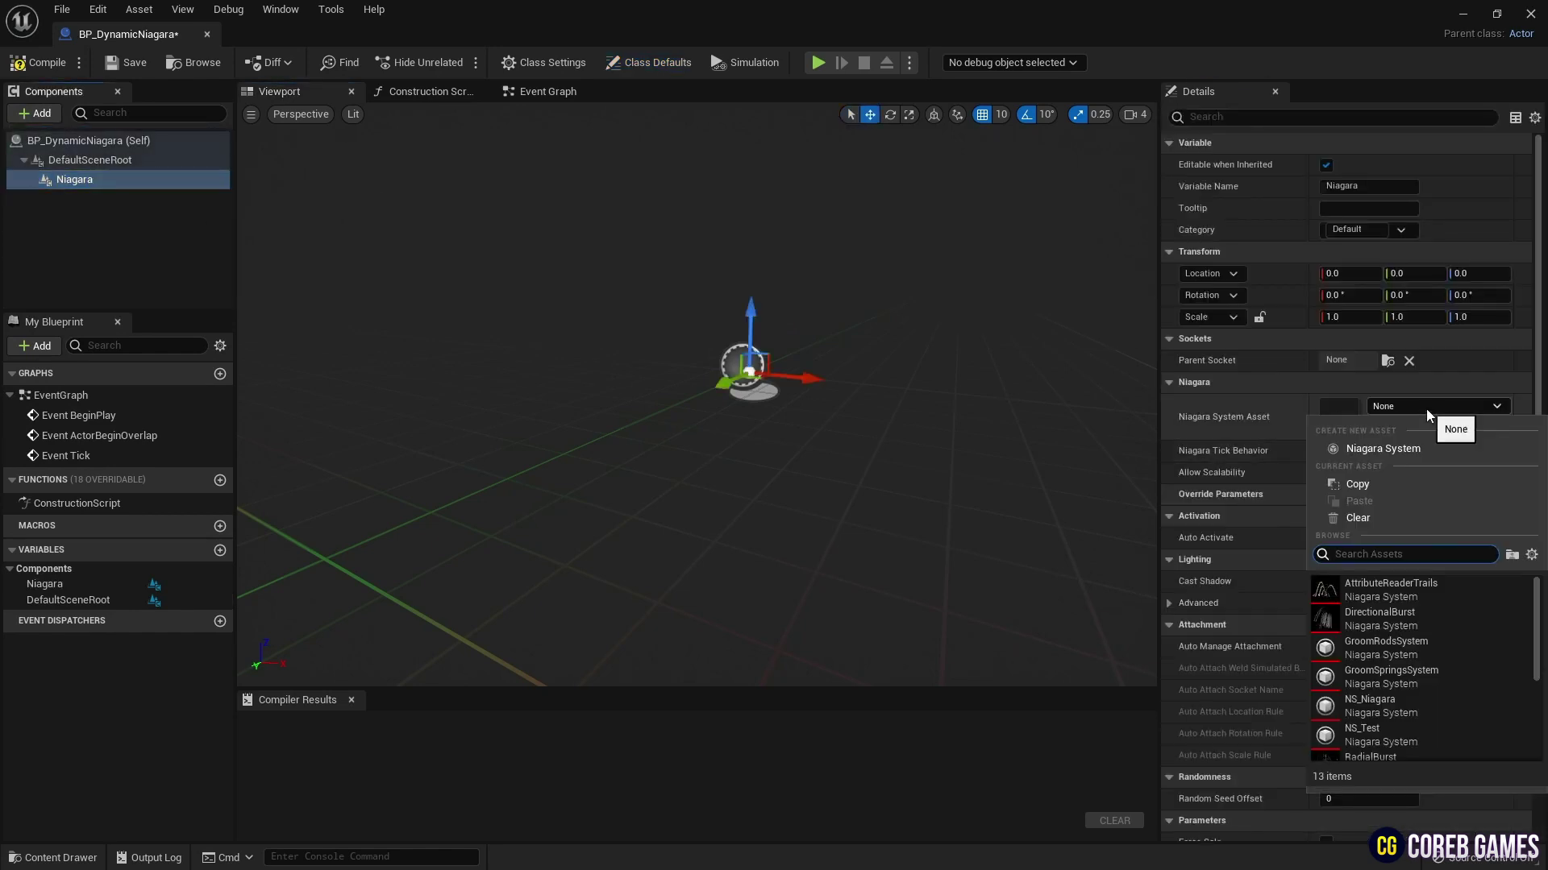
pyautogui.write('niagara')
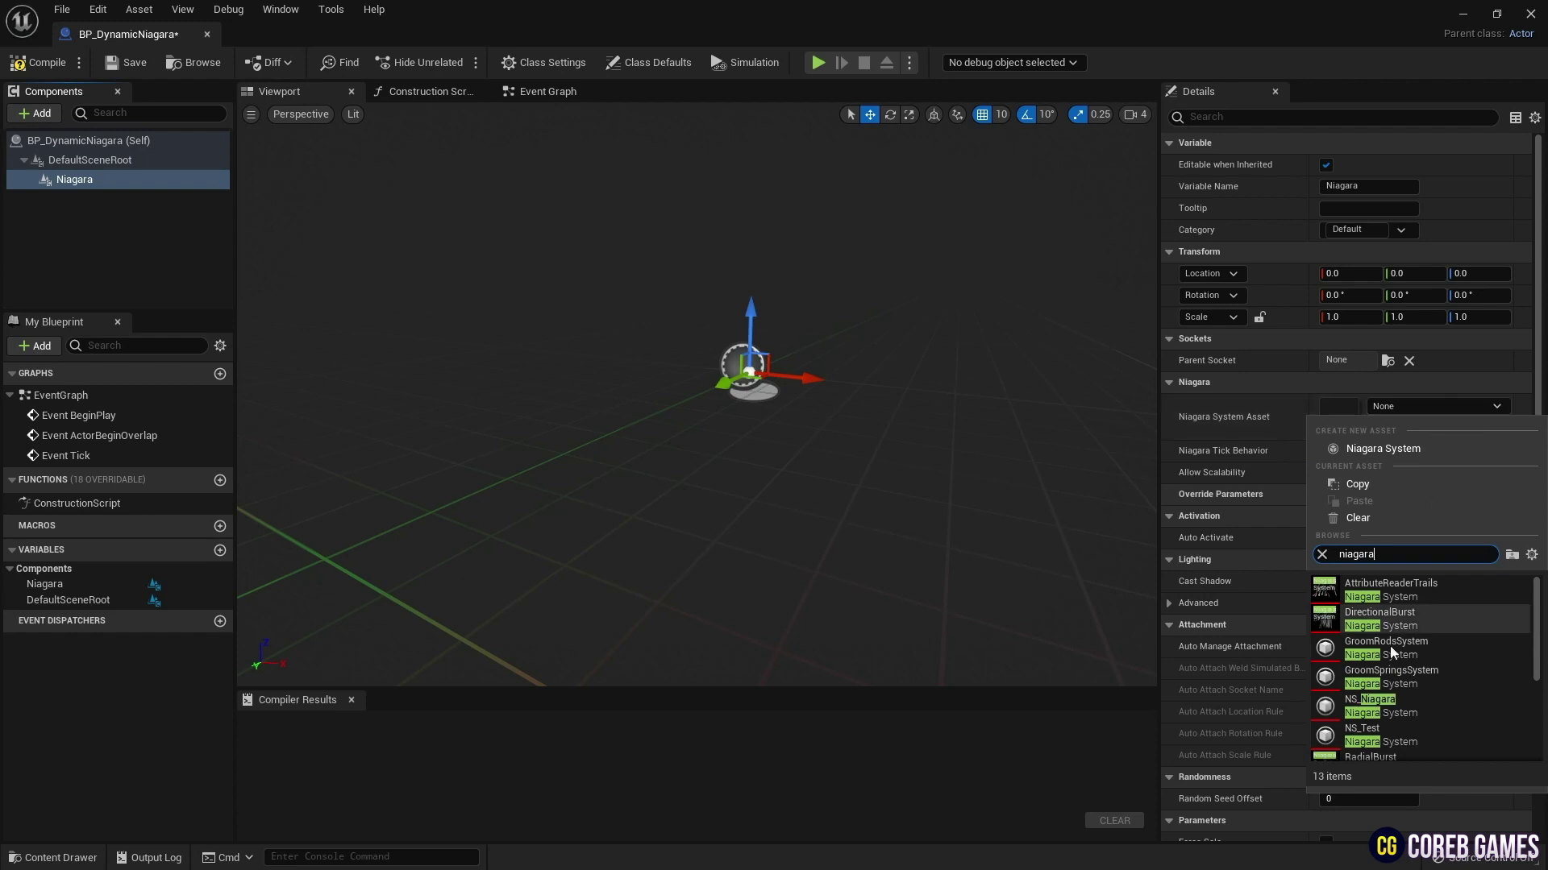
pyautogui.click(1393, 705)
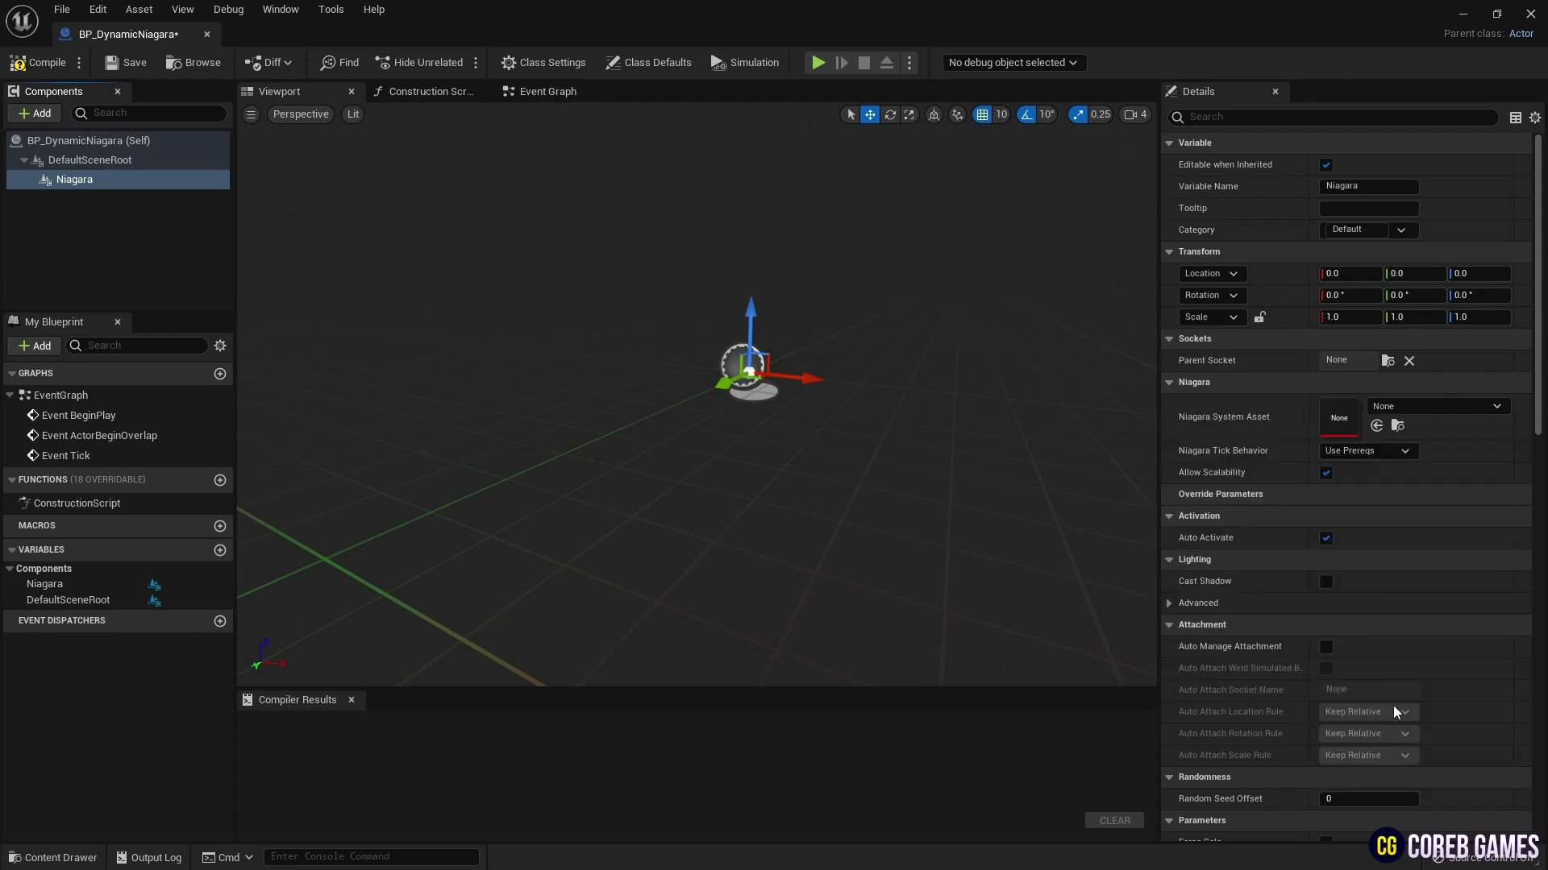
pyautogui.moveTo(698, 466)
pyautogui.mouseDown(button='right')
pyautogui.moveTo(686, 504)
pyautogui.moveTo(753, 545)
pyautogui.moveTo(799, 496)
pyautogui.moveTo(699, 485)
pyautogui.mouseUp(button='right')
# Add a Create Dynamic Material Instance node to the Construction Script and connect it to the entry node's execution output
pyautogui.click(427, 91)
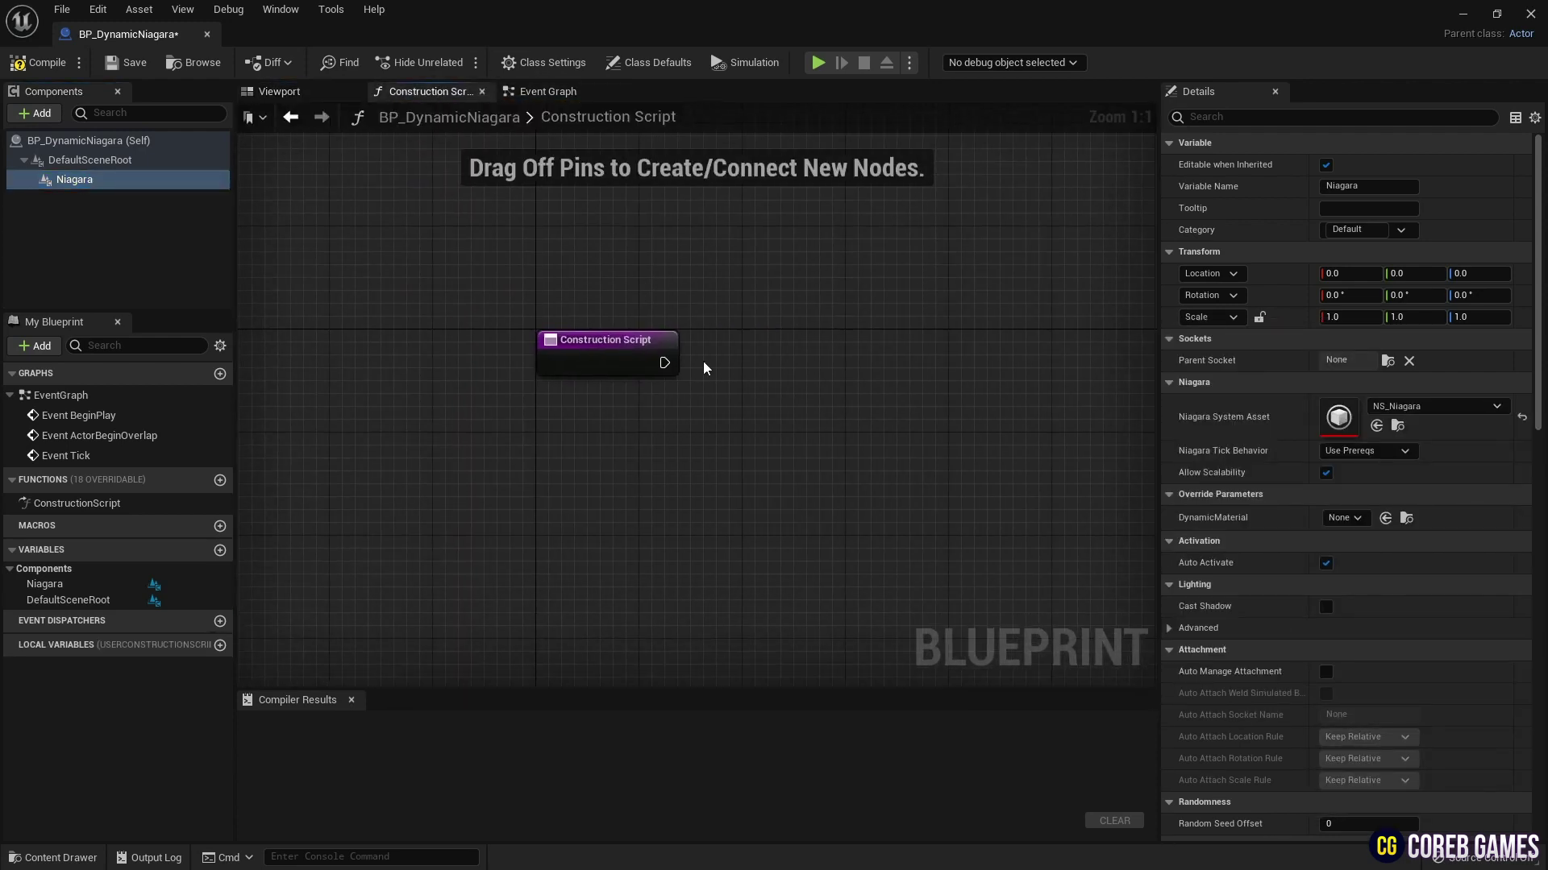
pyautogui.rightClick(720, 385)
pyautogui.write('createdy')
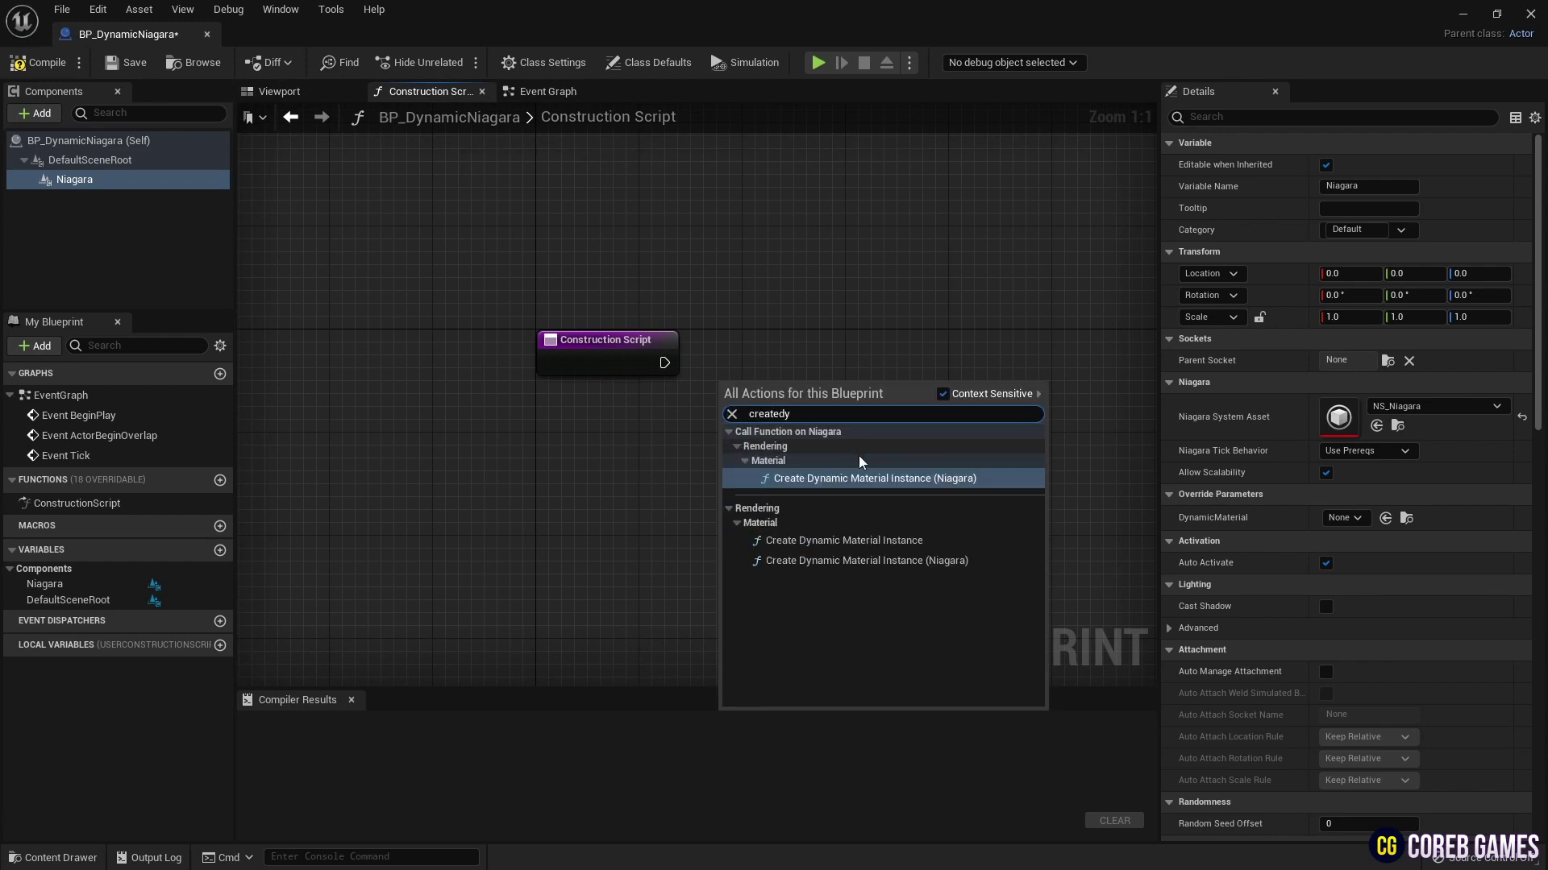
pyautogui.click(888, 539)
pyautogui.moveTo(664, 362); pyautogui.dragTo(718, 369)
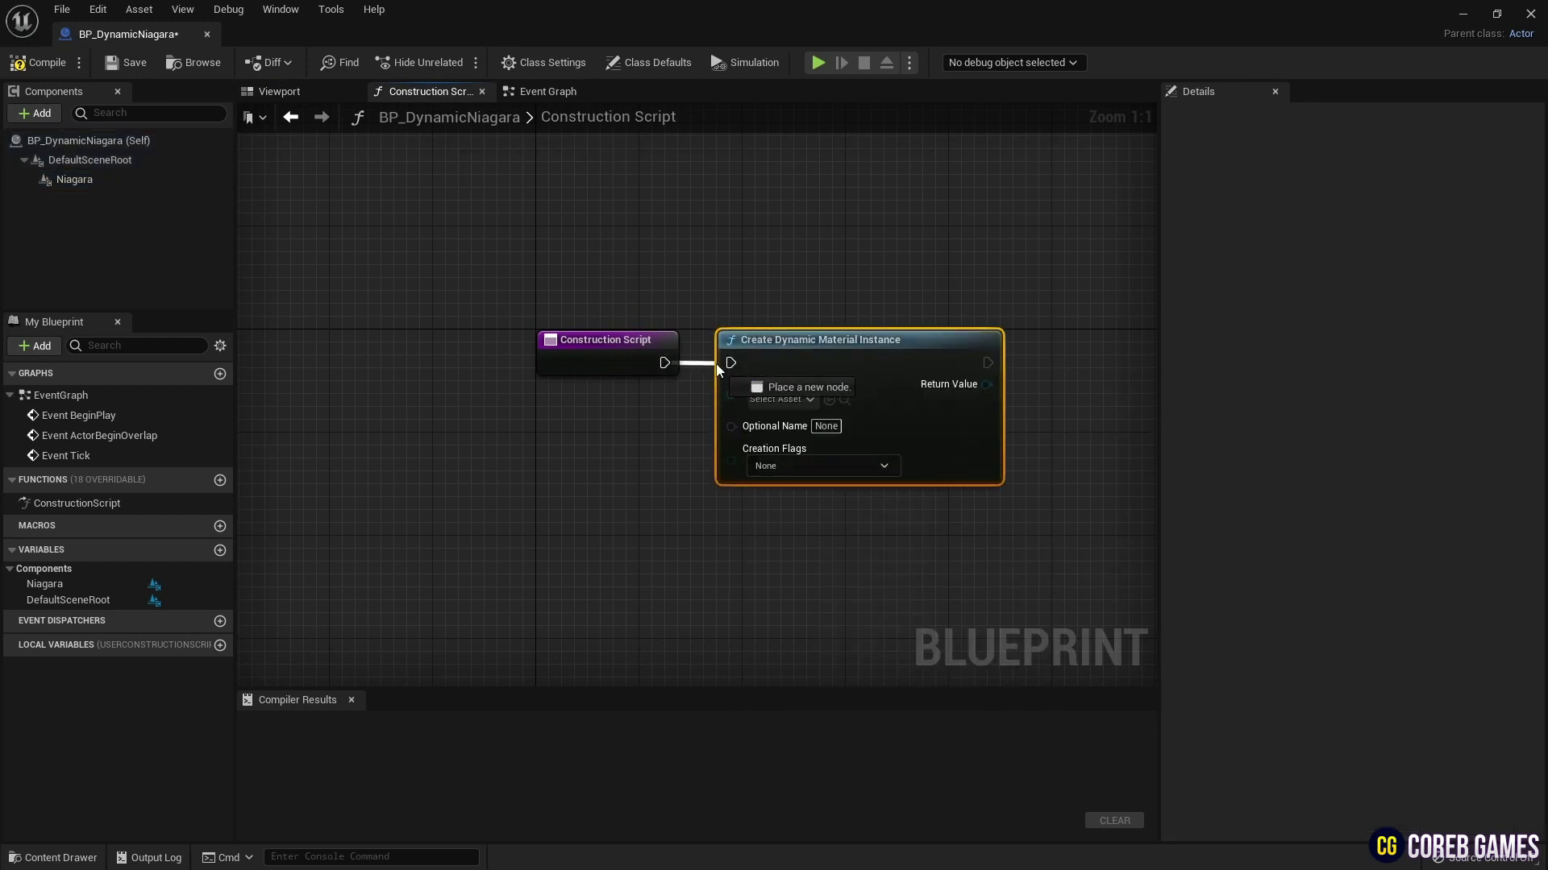
# Set the Create Dynamic Material Instance node's Parent to M_DynamicMaterial
pyautogui.click(671, 381)
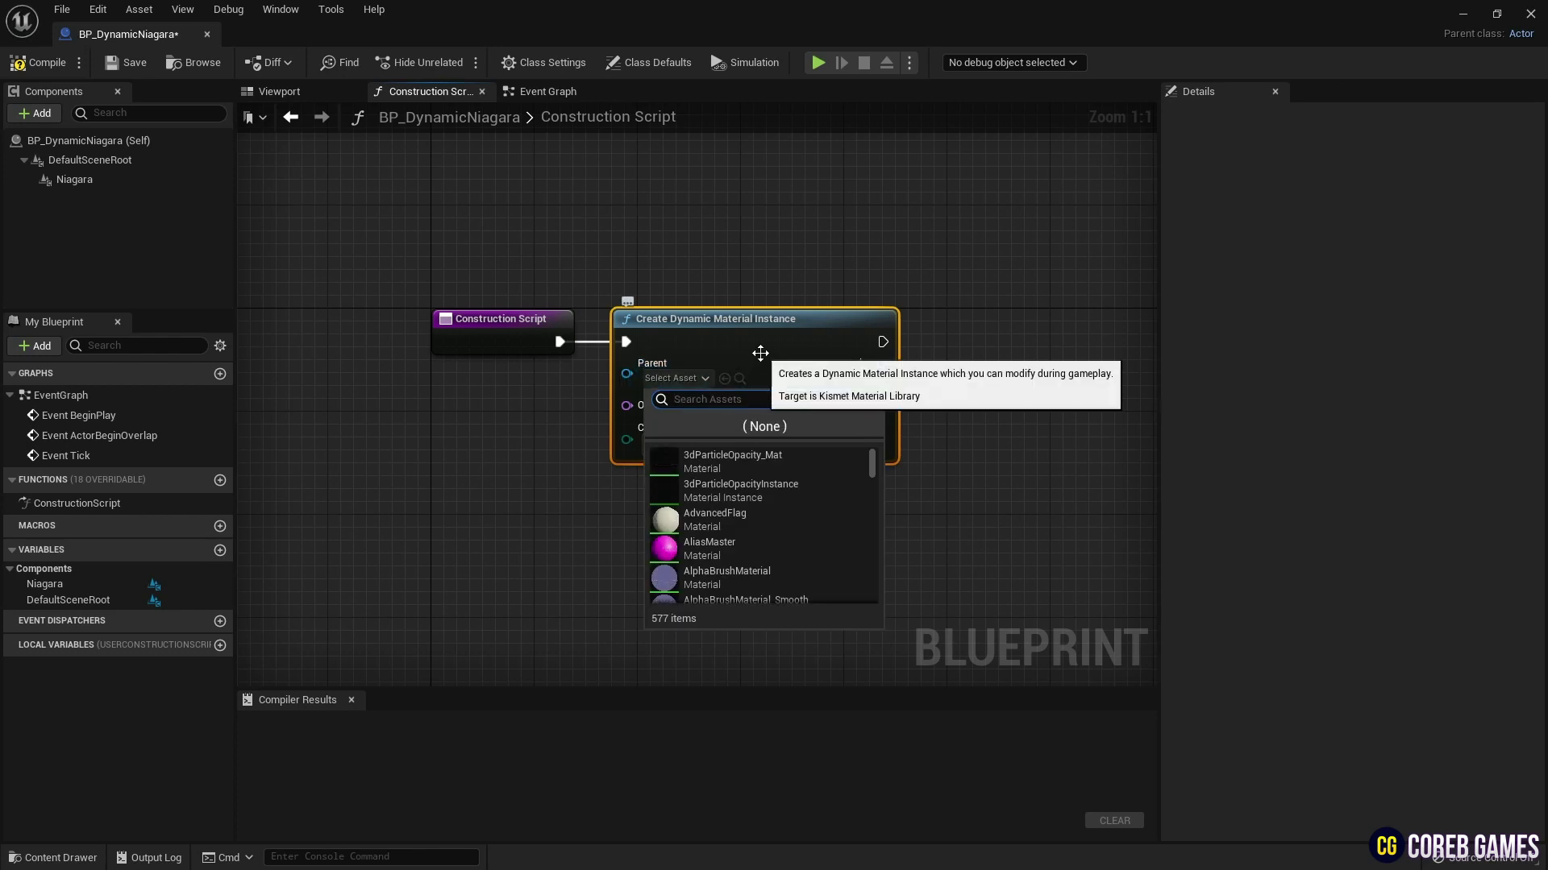
pyautogui.write('M_D')
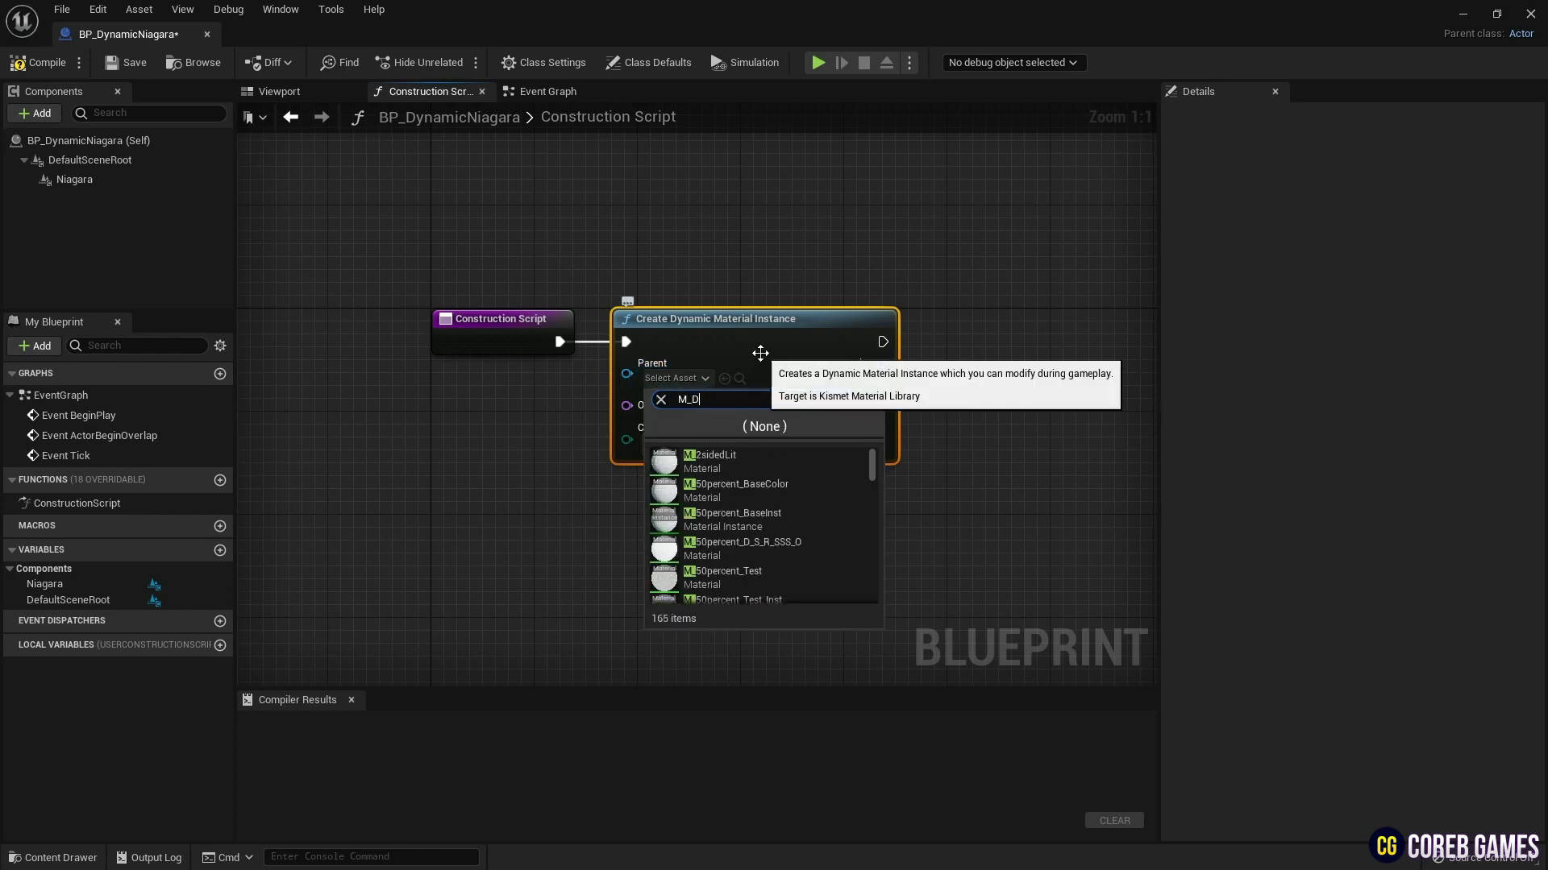
pyautogui.write('y')
pyautogui.click(740, 457)
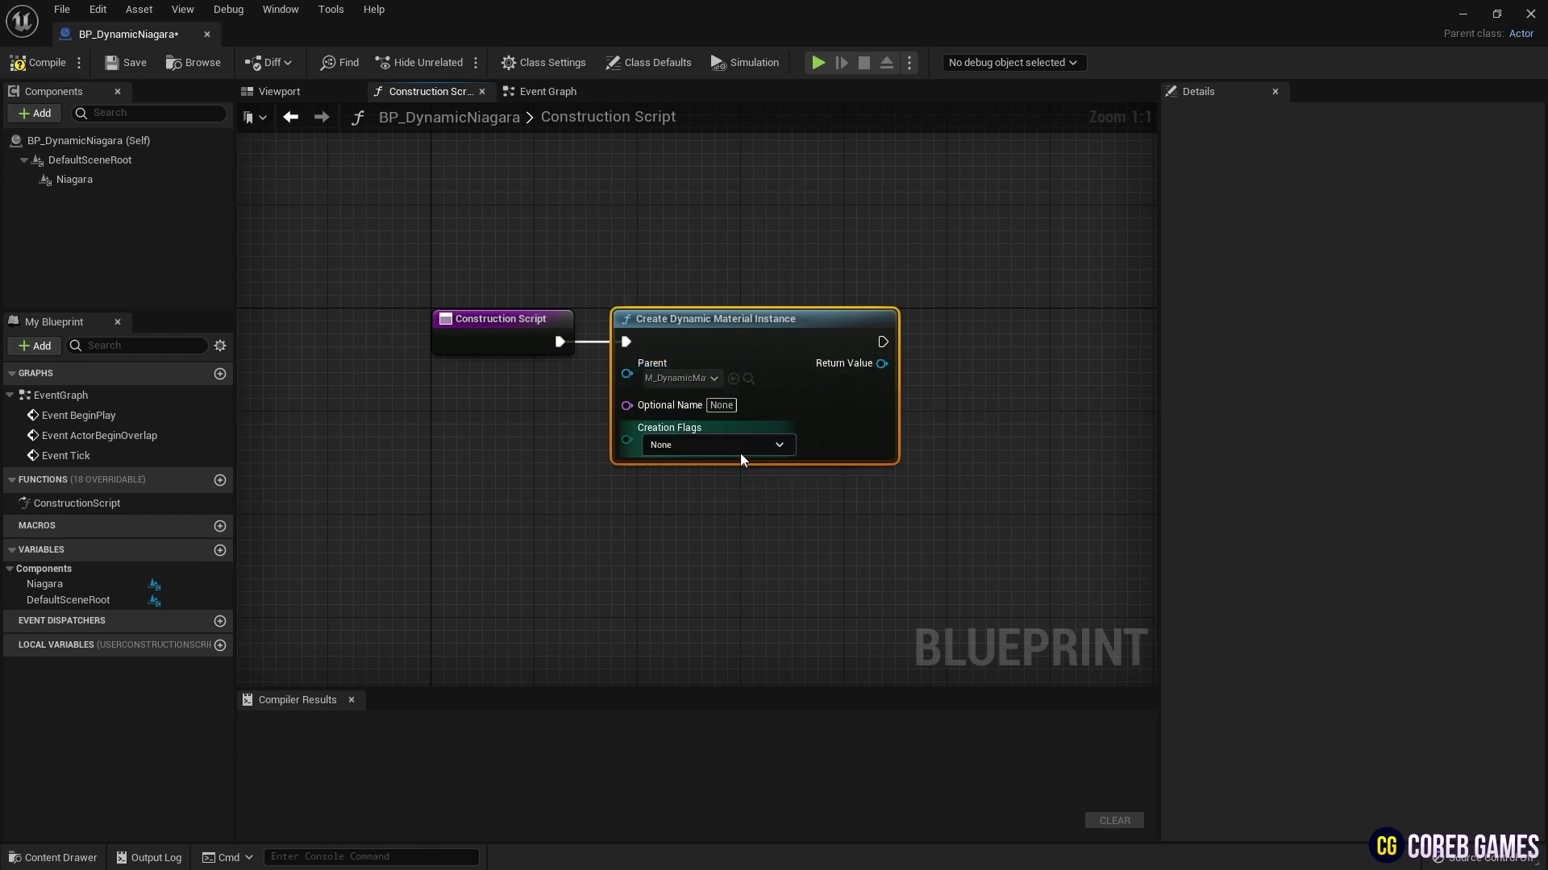
# Promote the Create Dynamic Material Instance node's return value to a variable named Dynamic Material
pyautogui.moveTo(882, 343); pyautogui.dragTo(671, 336, button='right')
pyautogui.moveTo(671, 358); pyautogui.dragTo(781, 331)
pyautogui.click(814, 482)
pyautogui.moveTo(1383, 164); pyautogui.dragTo(1036, 145)
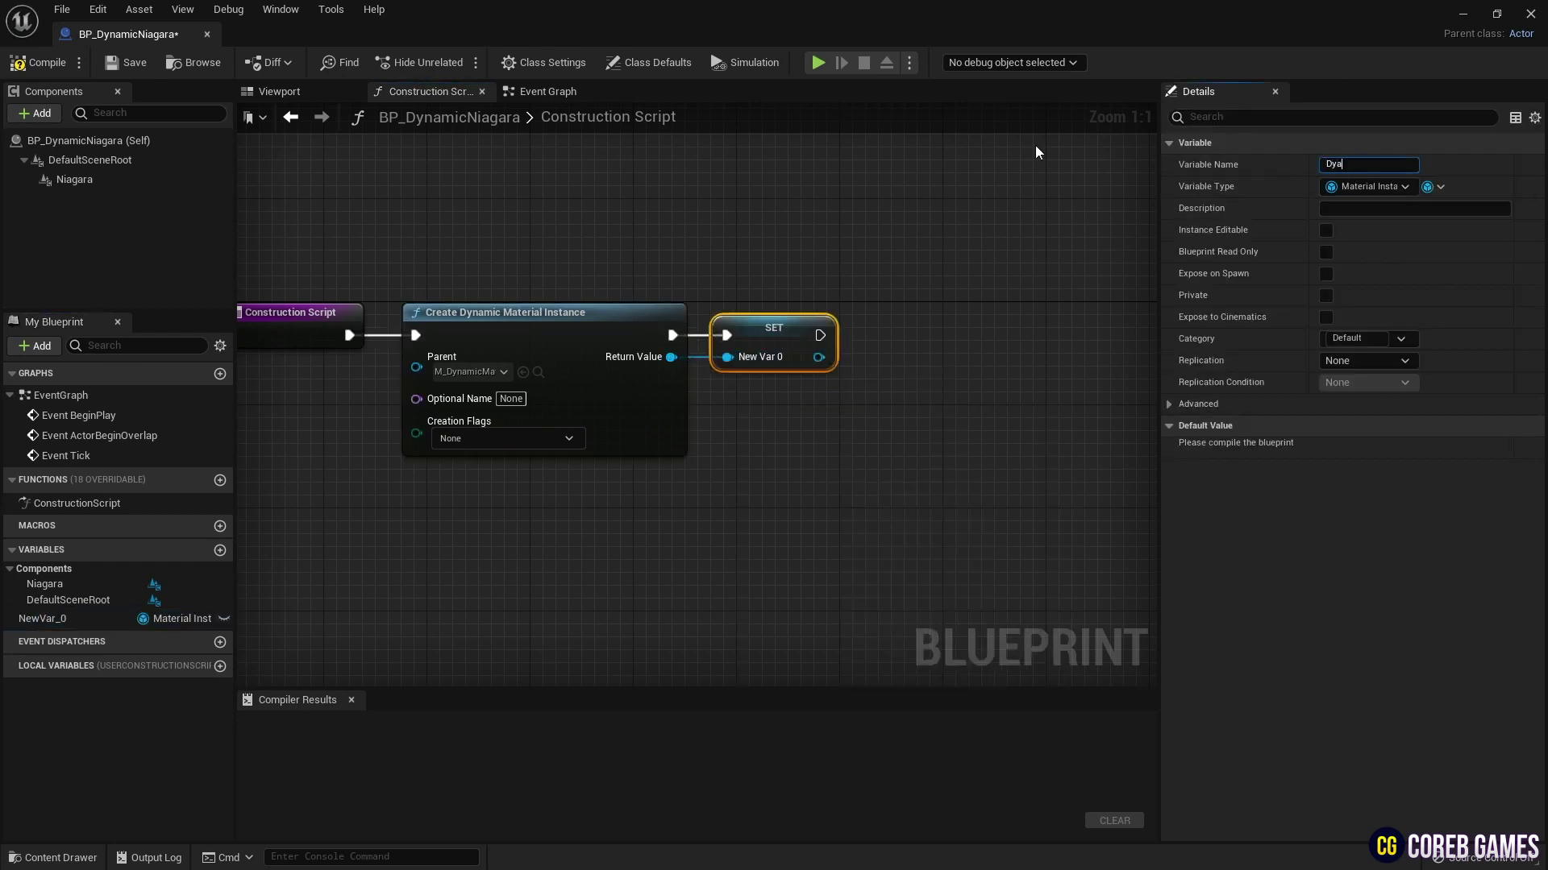
pyautogui.write('Dynamic Material')
pyautogui.press('Return')
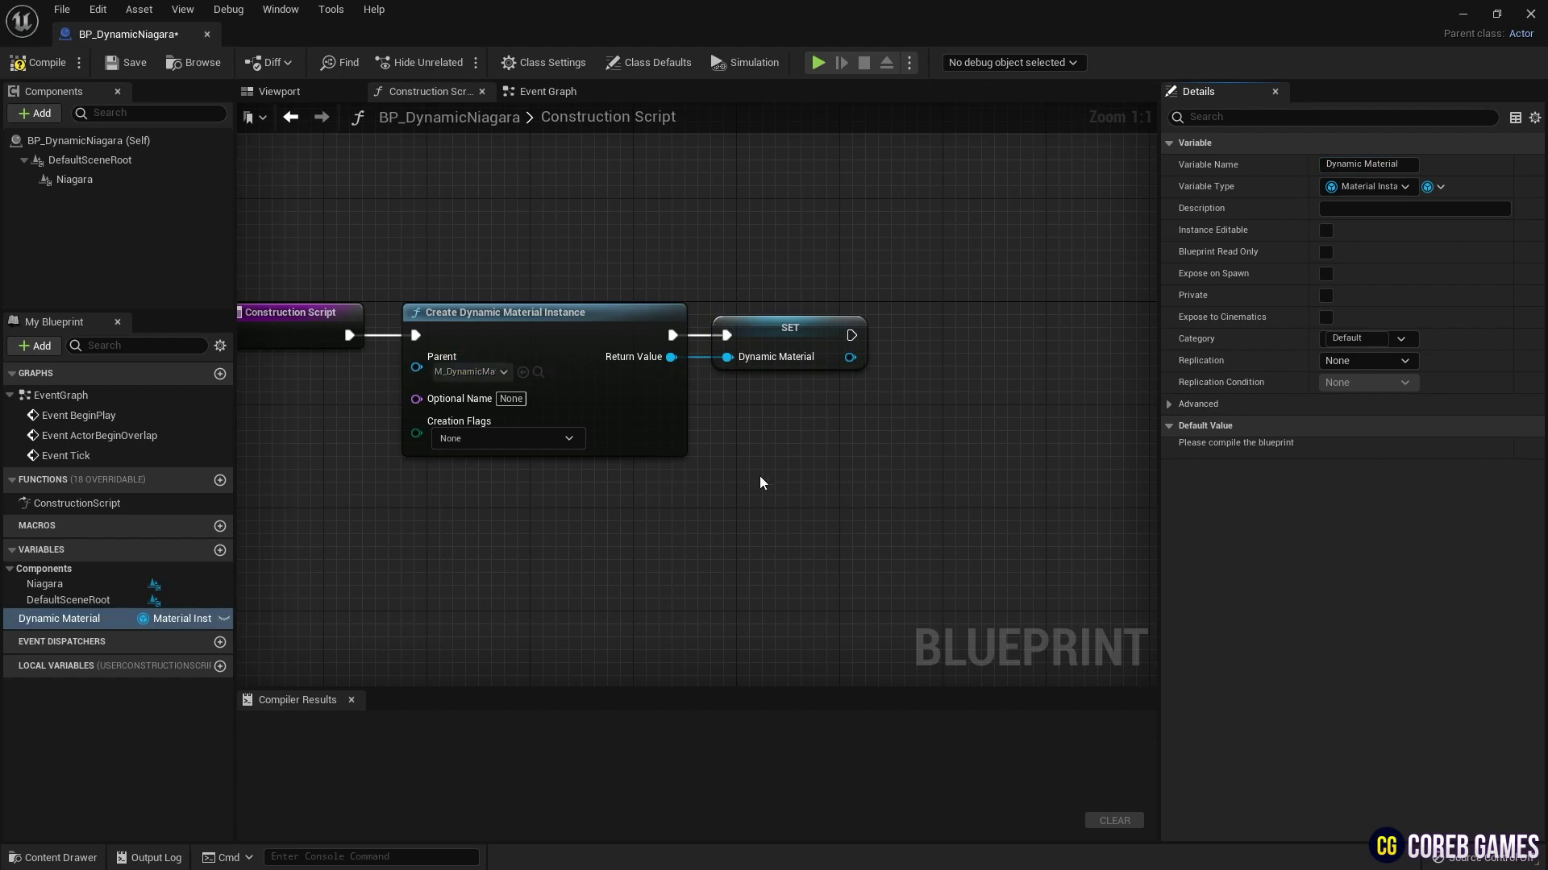
# Add a Niagara component reference to the Construction Script and create a Set Niagara Variable (Material) node targeting it
pyautogui.moveTo(759, 476); pyautogui.dragTo(681, 461, button='right')
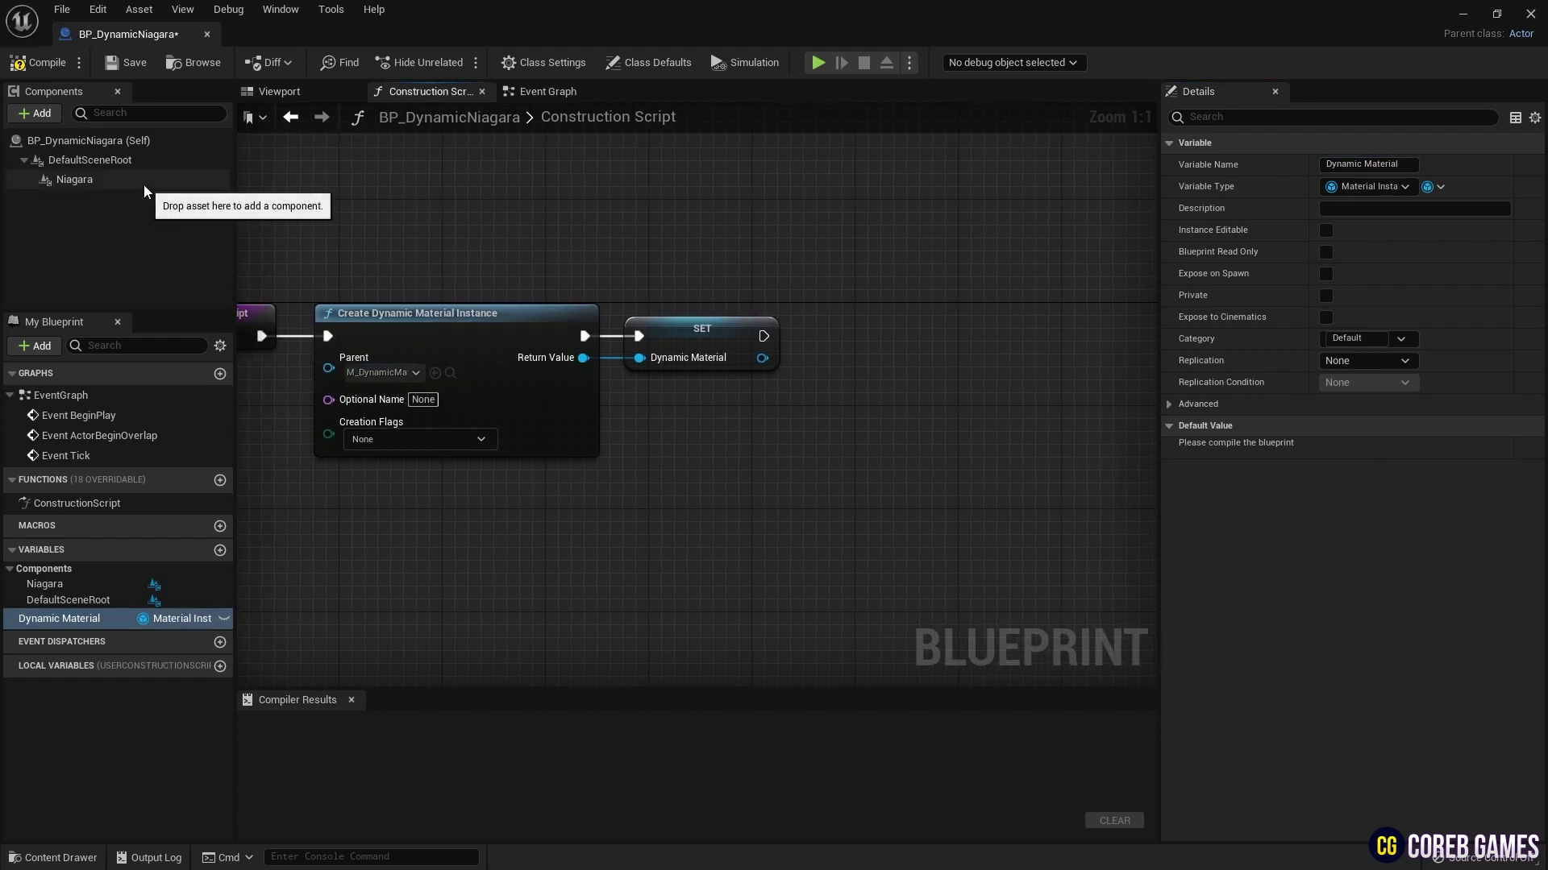
pyautogui.moveTo(75, 179); pyautogui.dragTo(722, 417)
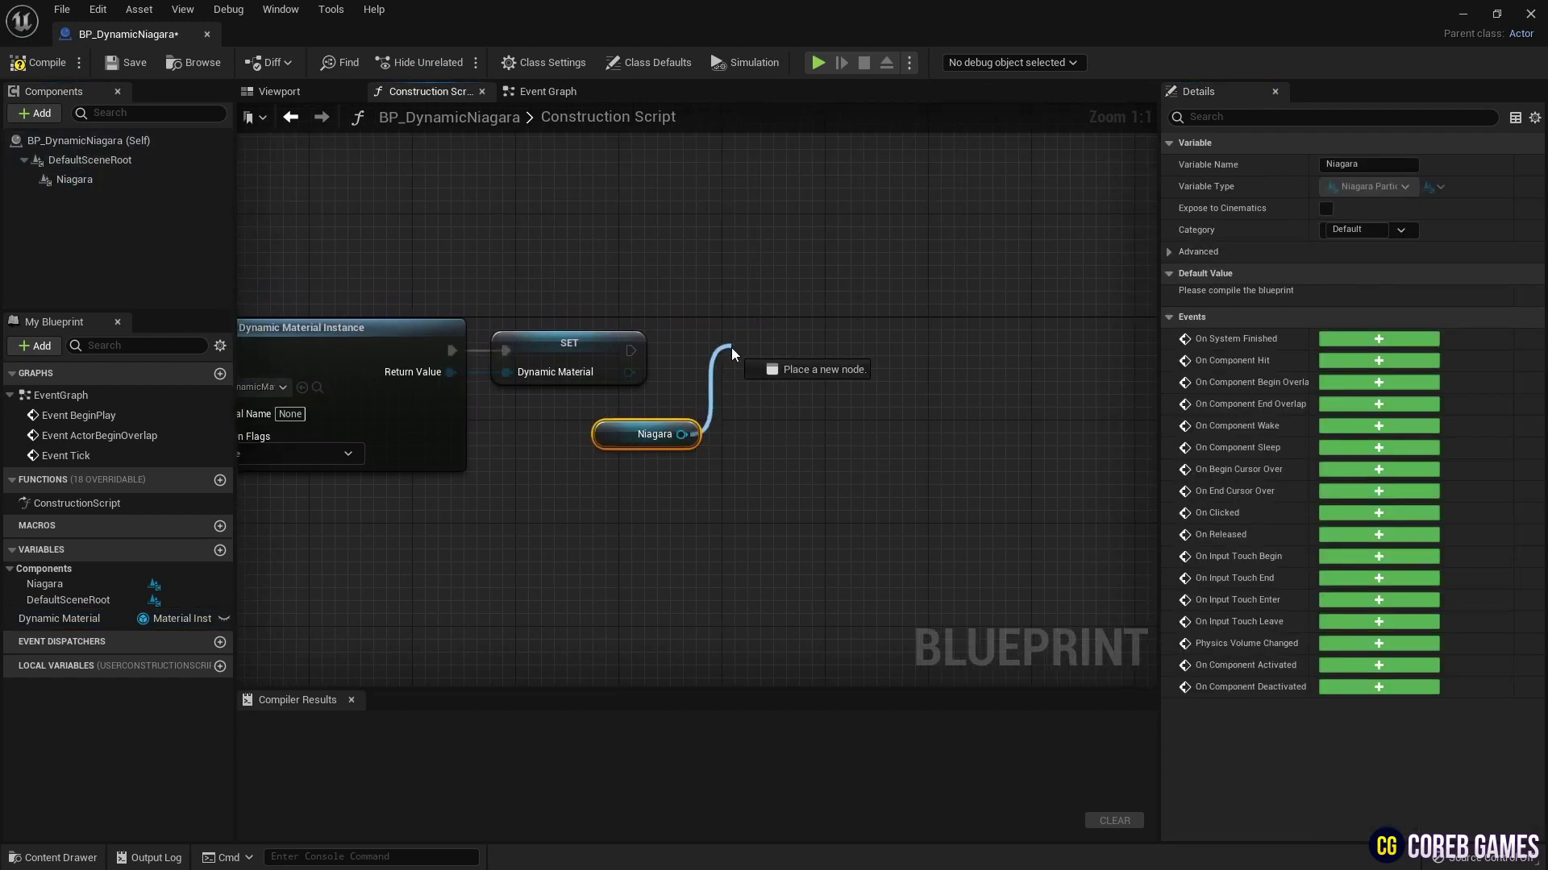
pyautogui.moveTo(732, 347); pyautogui.dragTo(732, 355)
pyautogui.write('set')
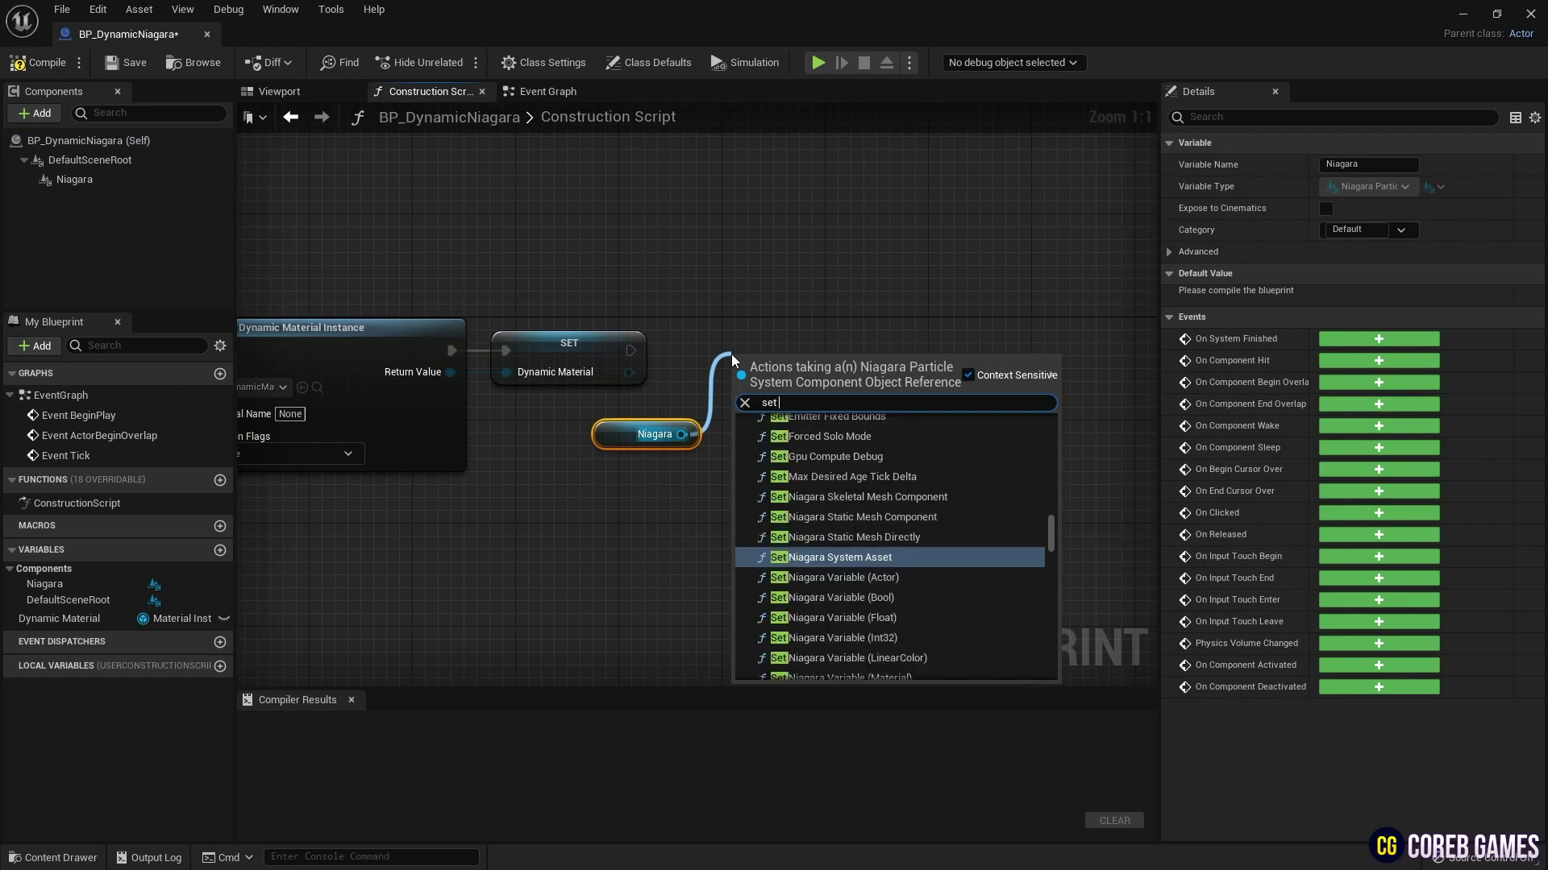
pyautogui.press('BackSpace')
pyautogui.press('BackSpace')
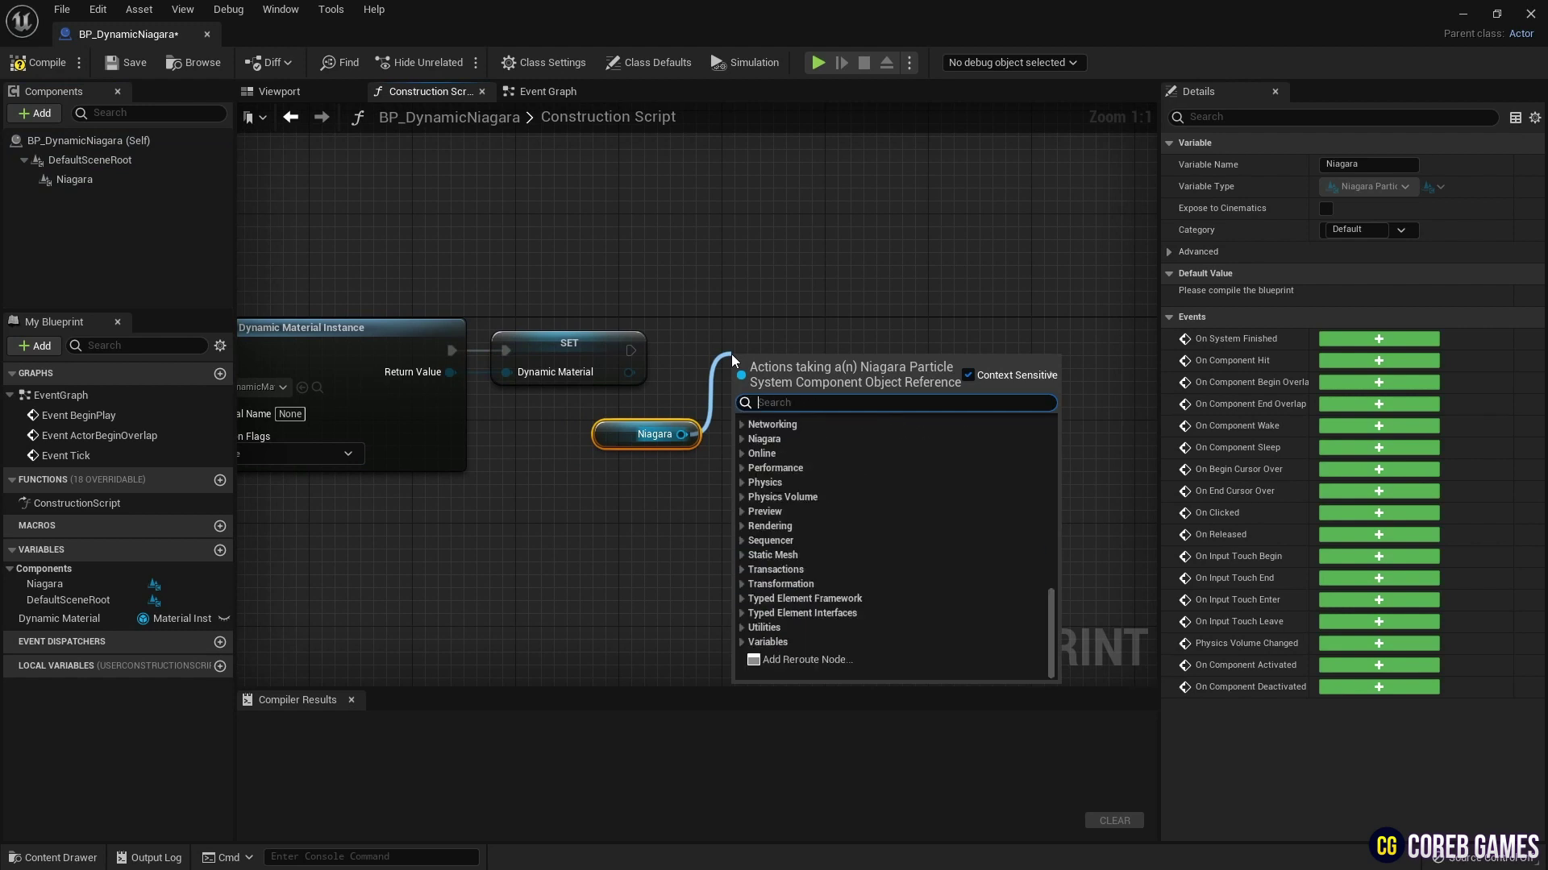
pyautogui.press('BackSpace')
pyautogui.write('Mati')
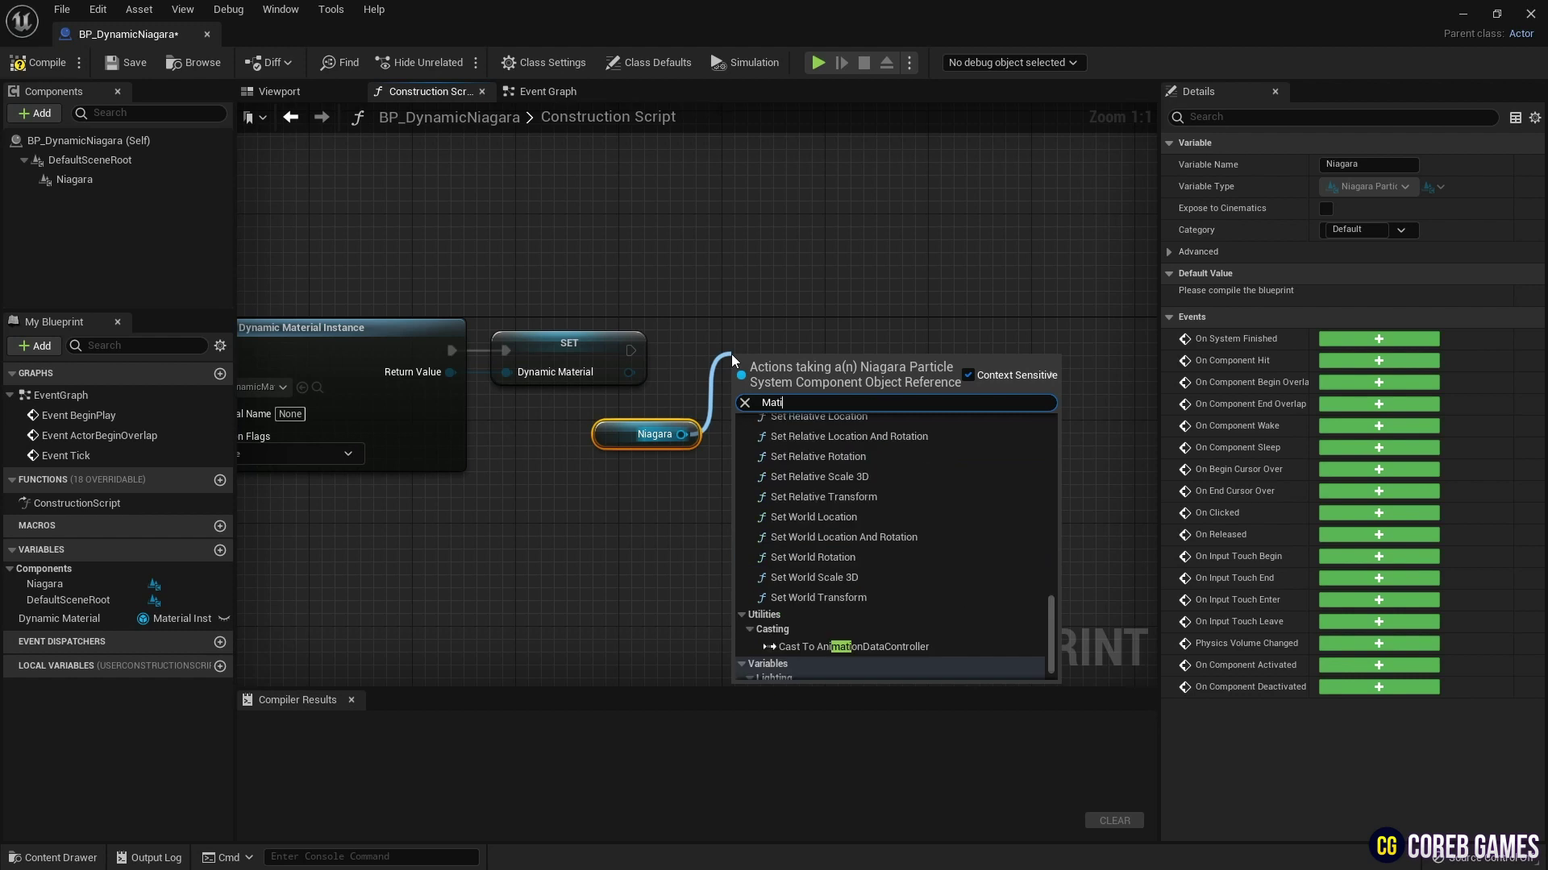
pyautogui.press('BackSpace')
pyautogui.write('erial')
pyautogui.press('Return')
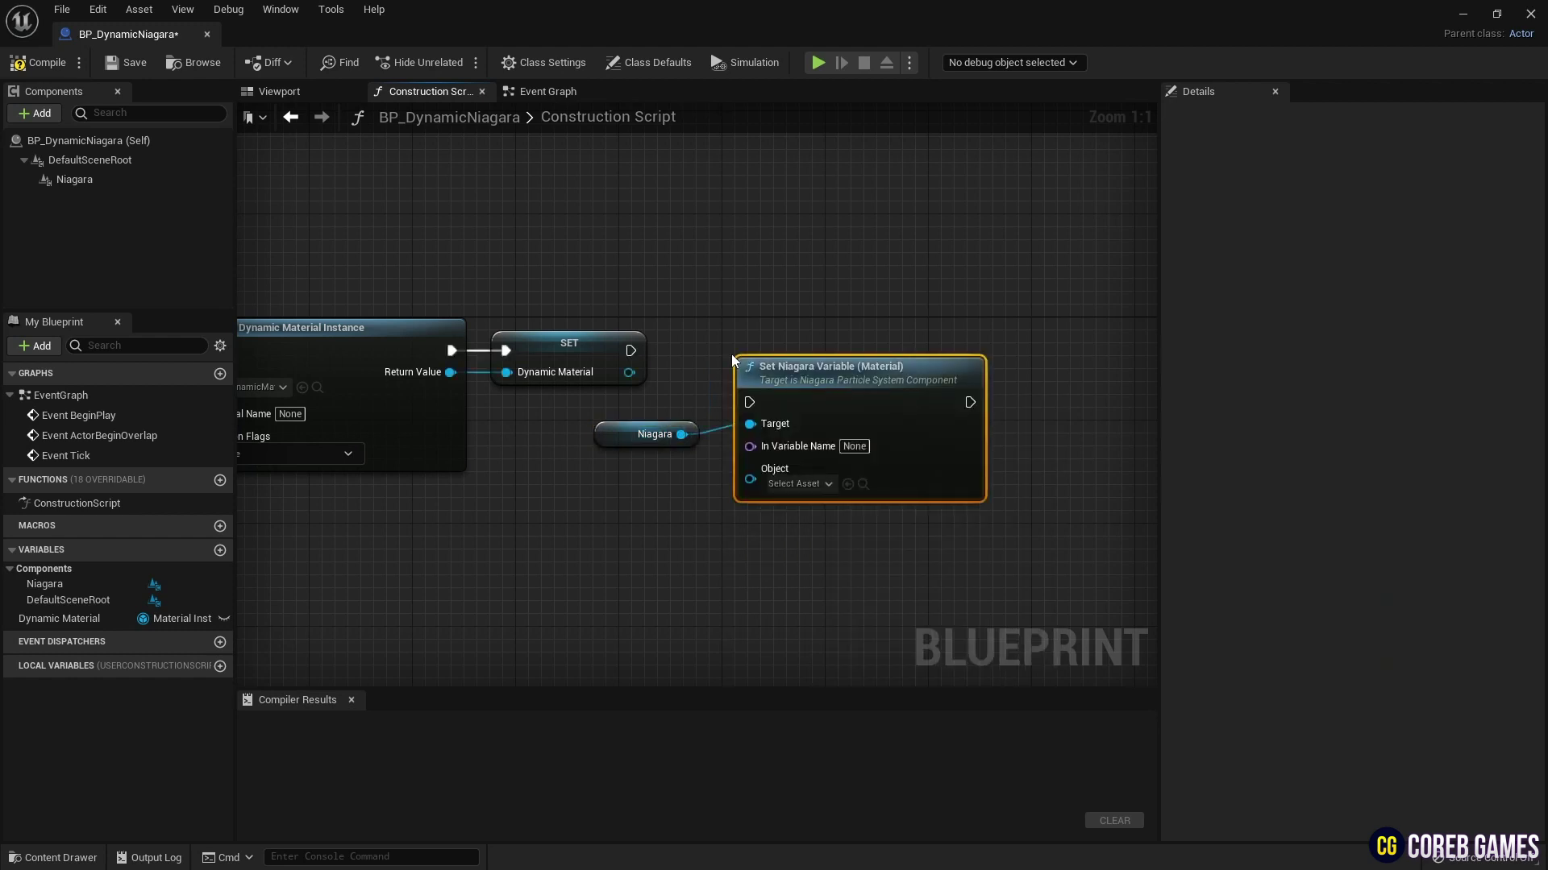
# Connect the SET node's execution output to Set Niagara Variable (Material) and set its In Variable Name to DynamicMaterial
pyautogui.moveTo(738, 359); pyautogui.dragTo(724, 308)
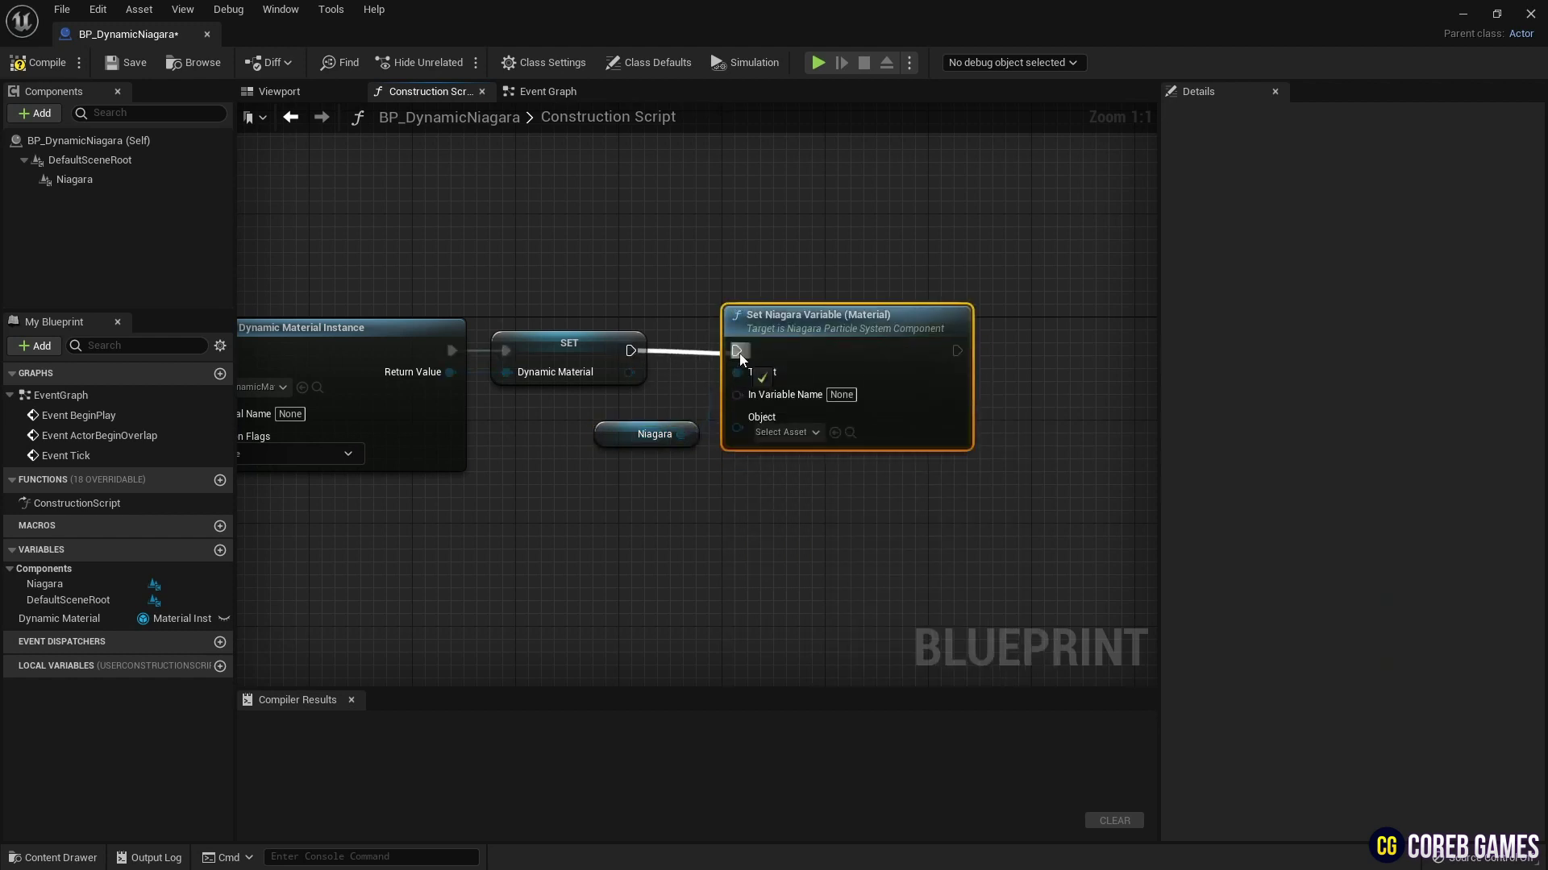
pyautogui.click(826, 395)
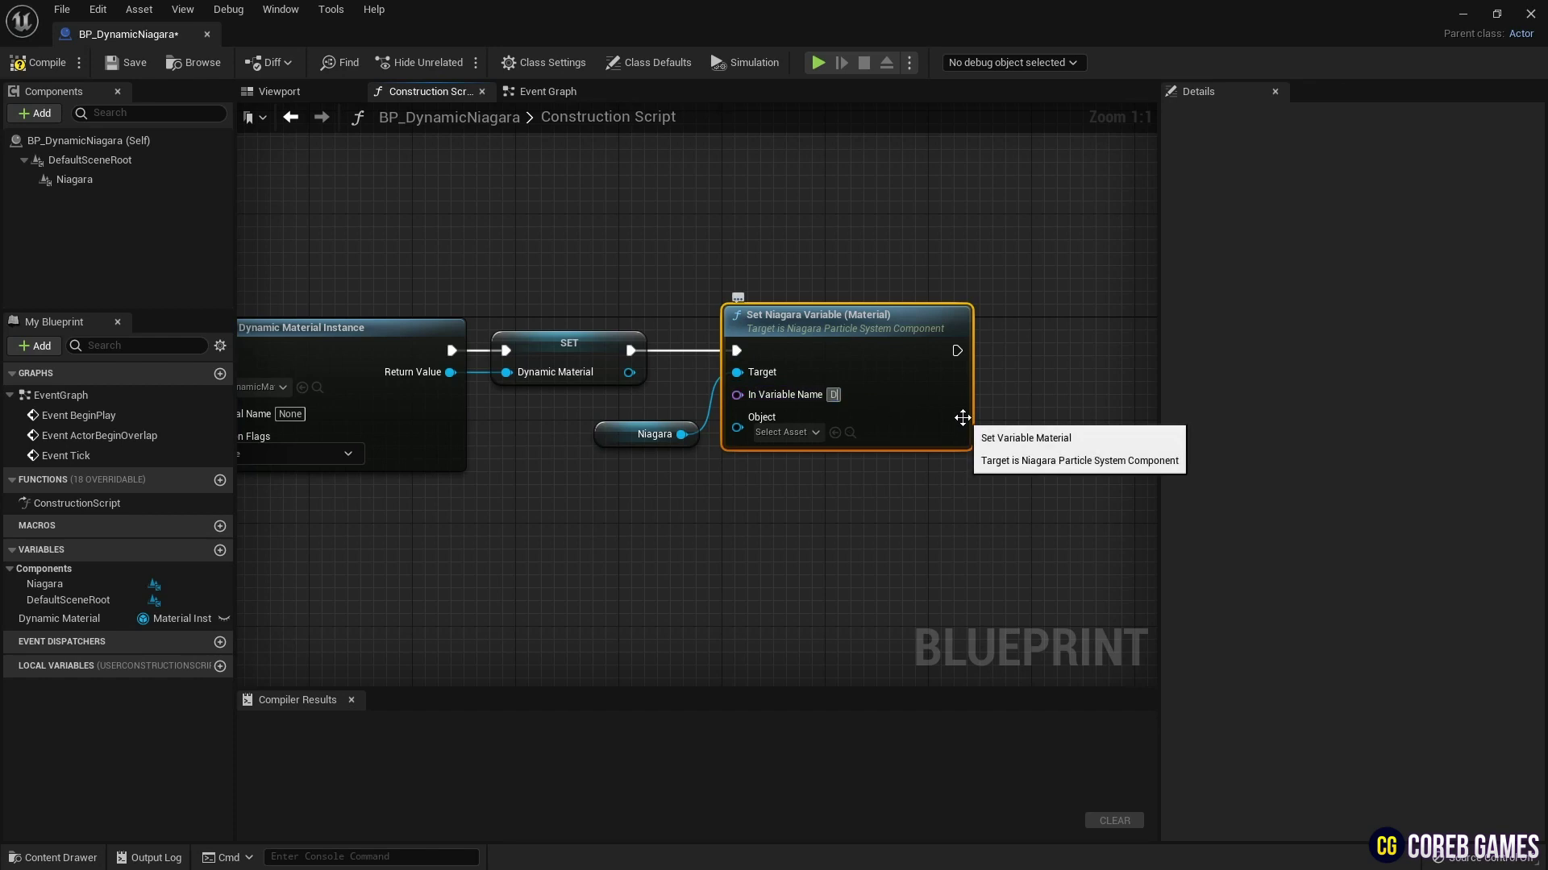
pyautogui.write('Dynamic')
pyautogui.press('Return')
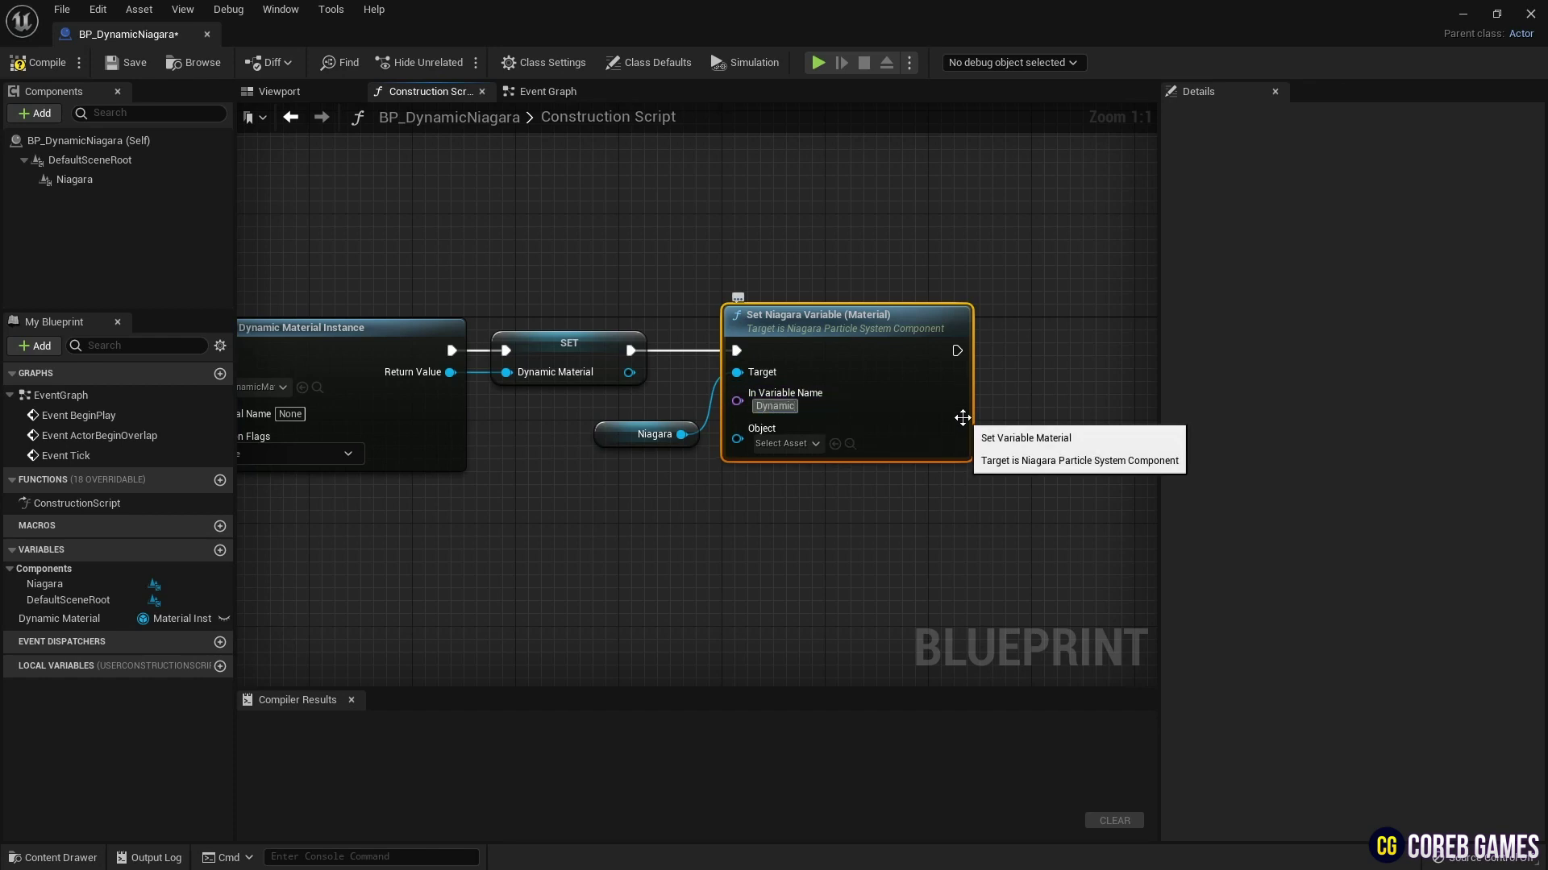
# Connect the SET node's Dynamic Material output to the Object input and place the Niagara reference beneath the Set Niagara Variable node
pyautogui.click(650, 434)
pyautogui.moveTo(629, 372); pyautogui.dragTo(737, 438)
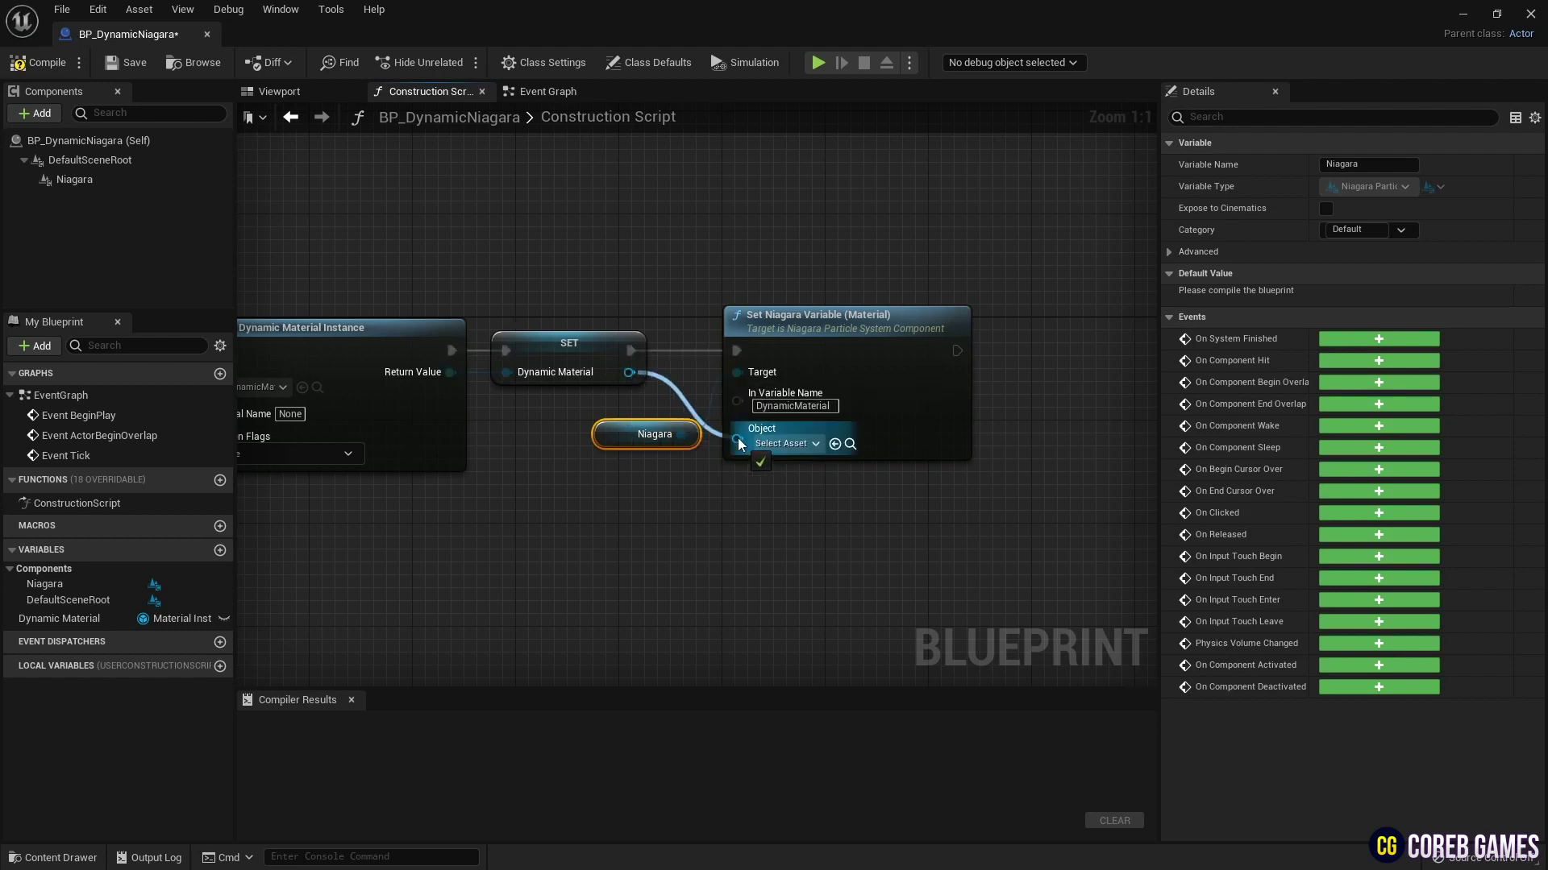
pyautogui.moveTo(793, 346); pyautogui.dragTo(780, 346)
pyautogui.moveTo(654, 434); pyautogui.dragTo(768, 472)
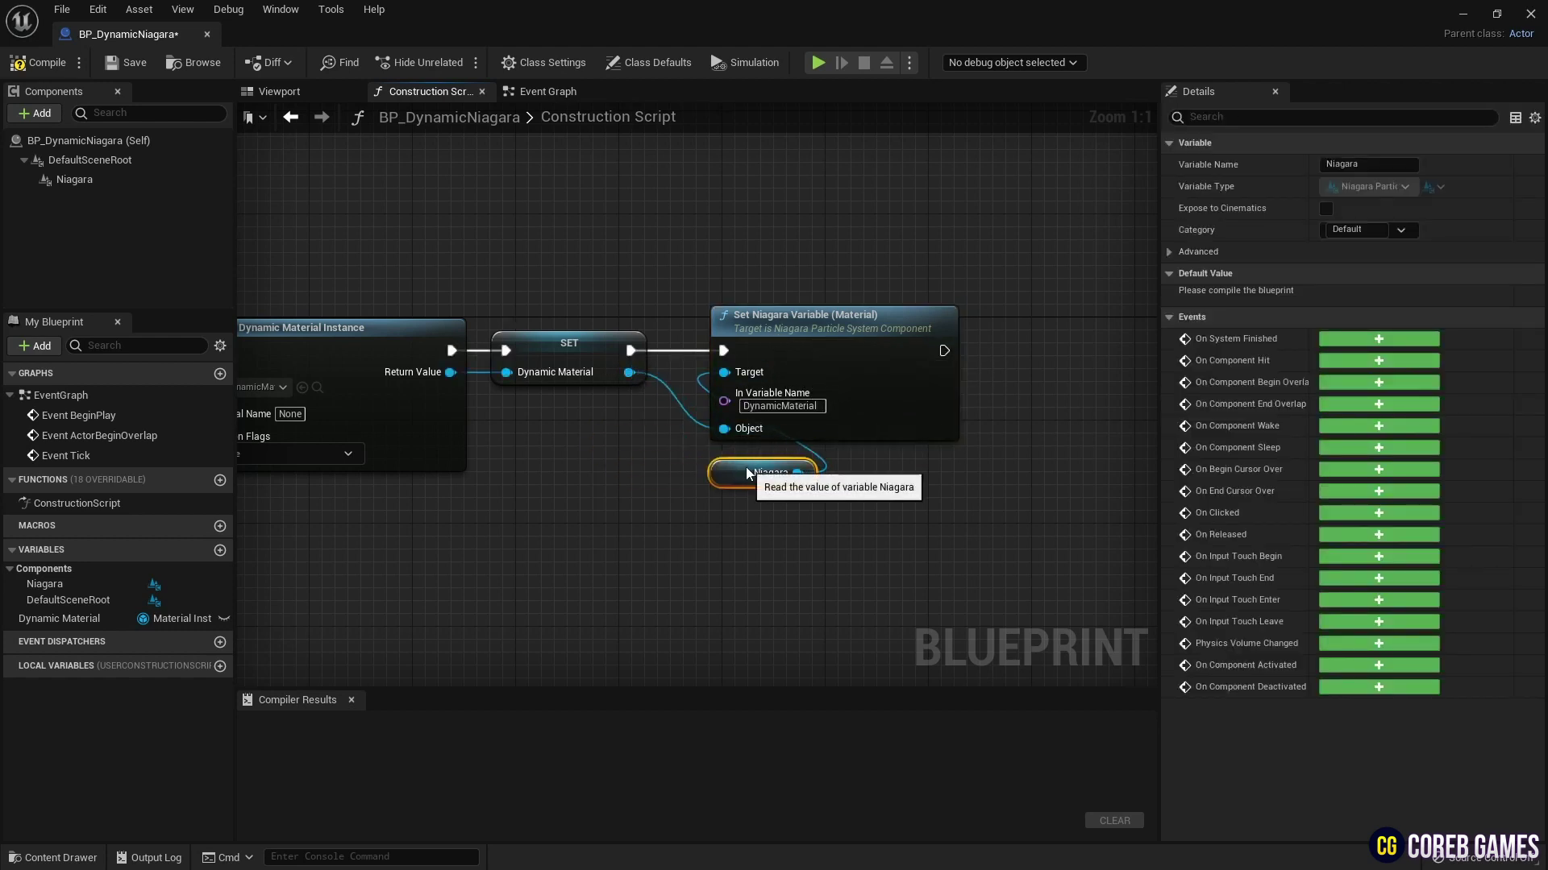
pyautogui.moveTo(833, 491); pyautogui.dragTo(608, 472, button='right')
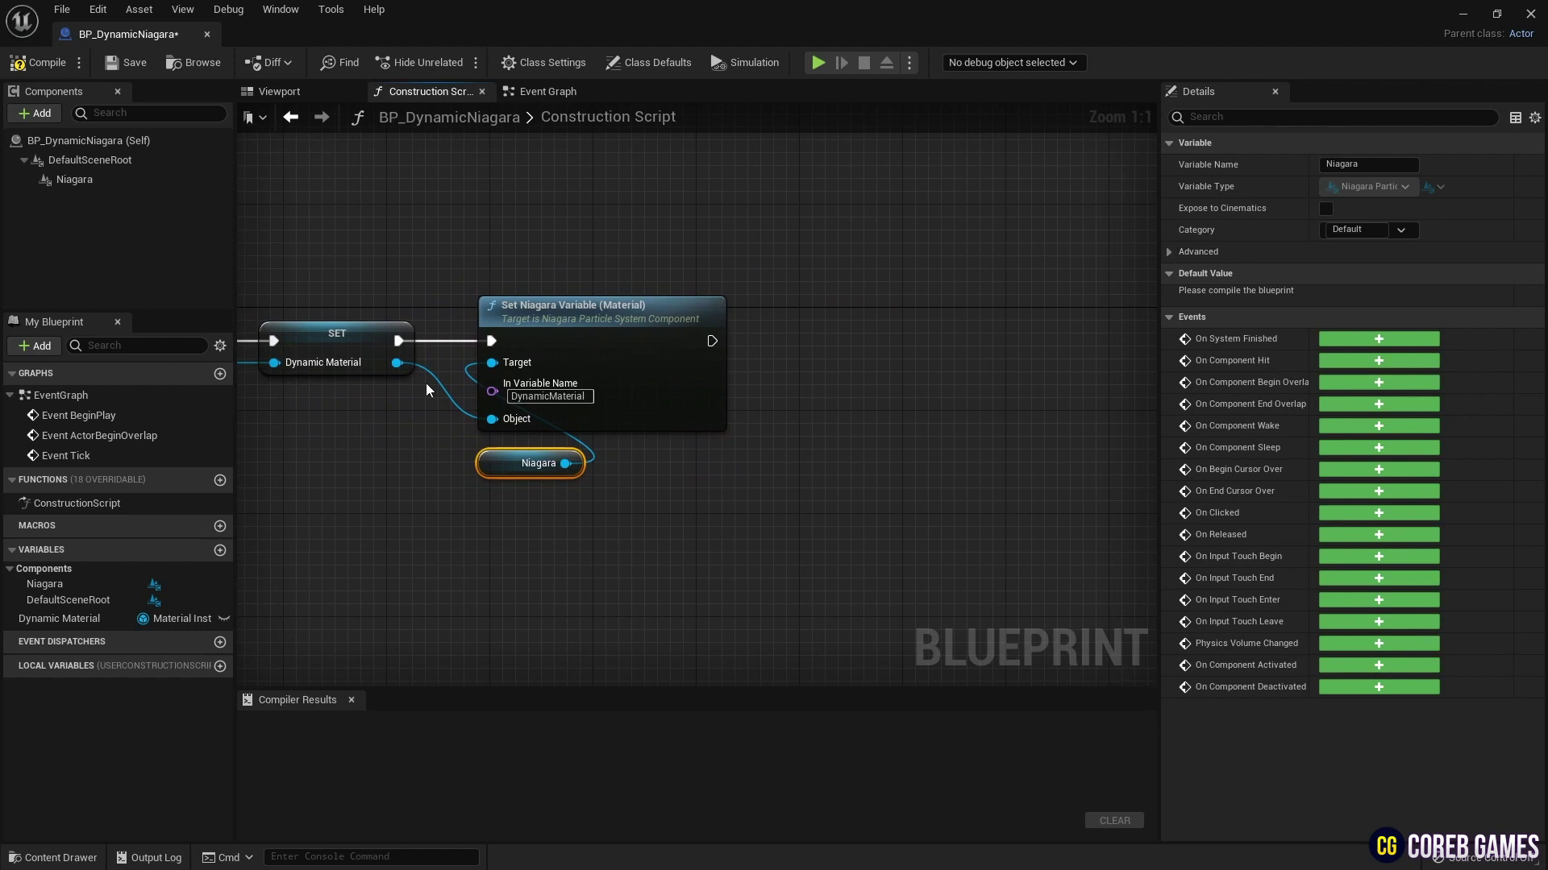
# Add a Dynamic Material getter and create a Set Vector Parameter Value node from it beside the Set Niagara Variable node
pyautogui.click(339, 355)
pyautogui.moveTo(72, 618); pyautogui.dragTo(759, 446)
pyautogui.click(814, 495)
pyautogui.moveTo(903, 432); pyautogui.dragTo(725, 484, button='right')
pyautogui.moveTo(648, 527); pyautogui.dragTo(676, 381)
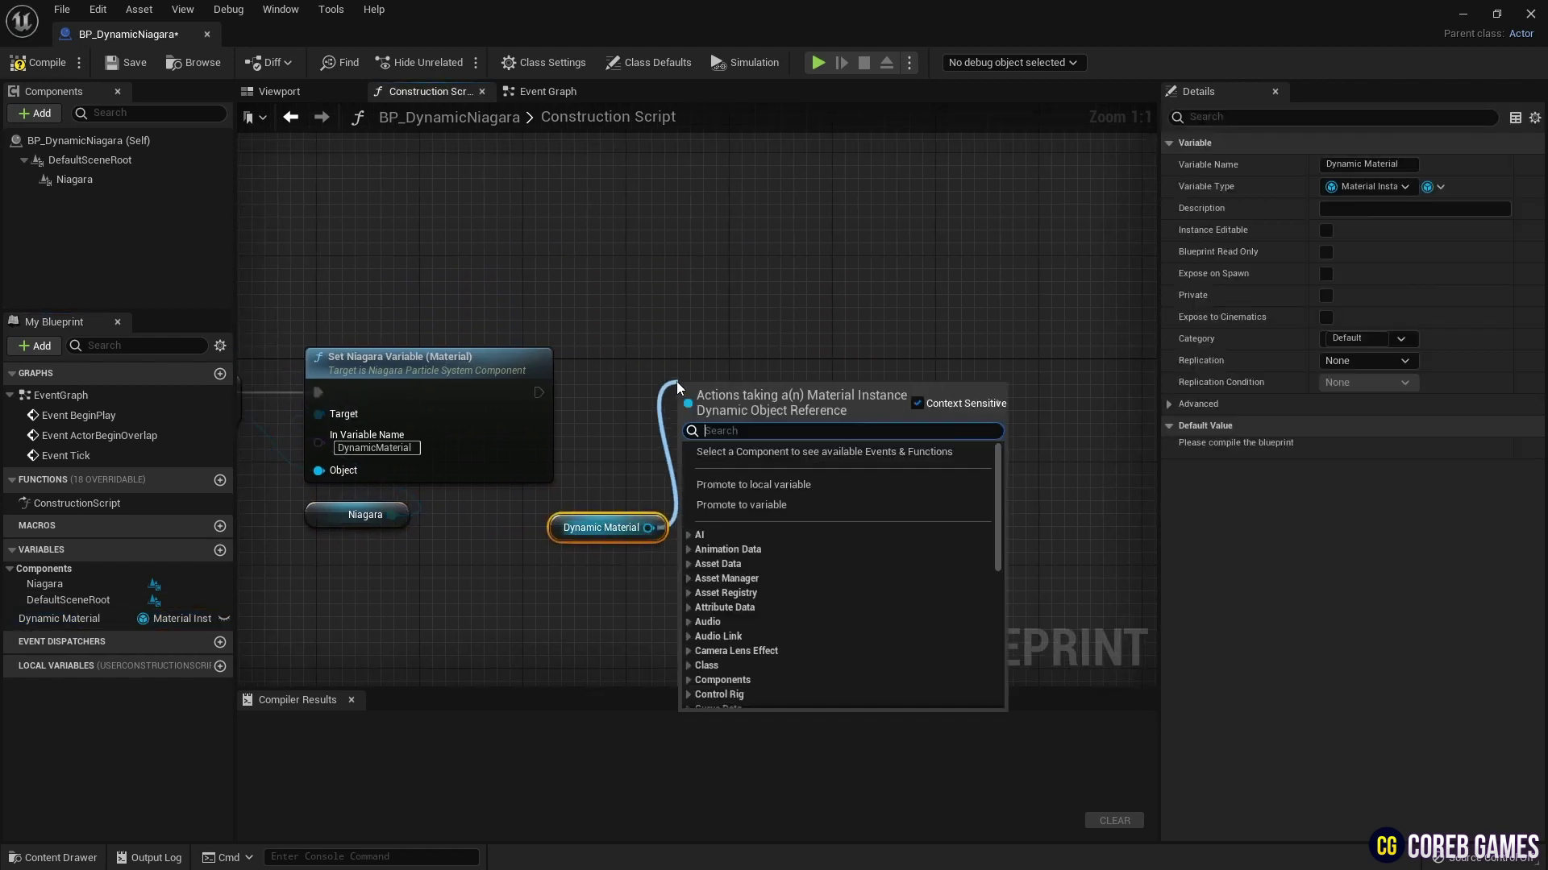
pyautogui.write('set vector parameter')
pyautogui.press('Return')
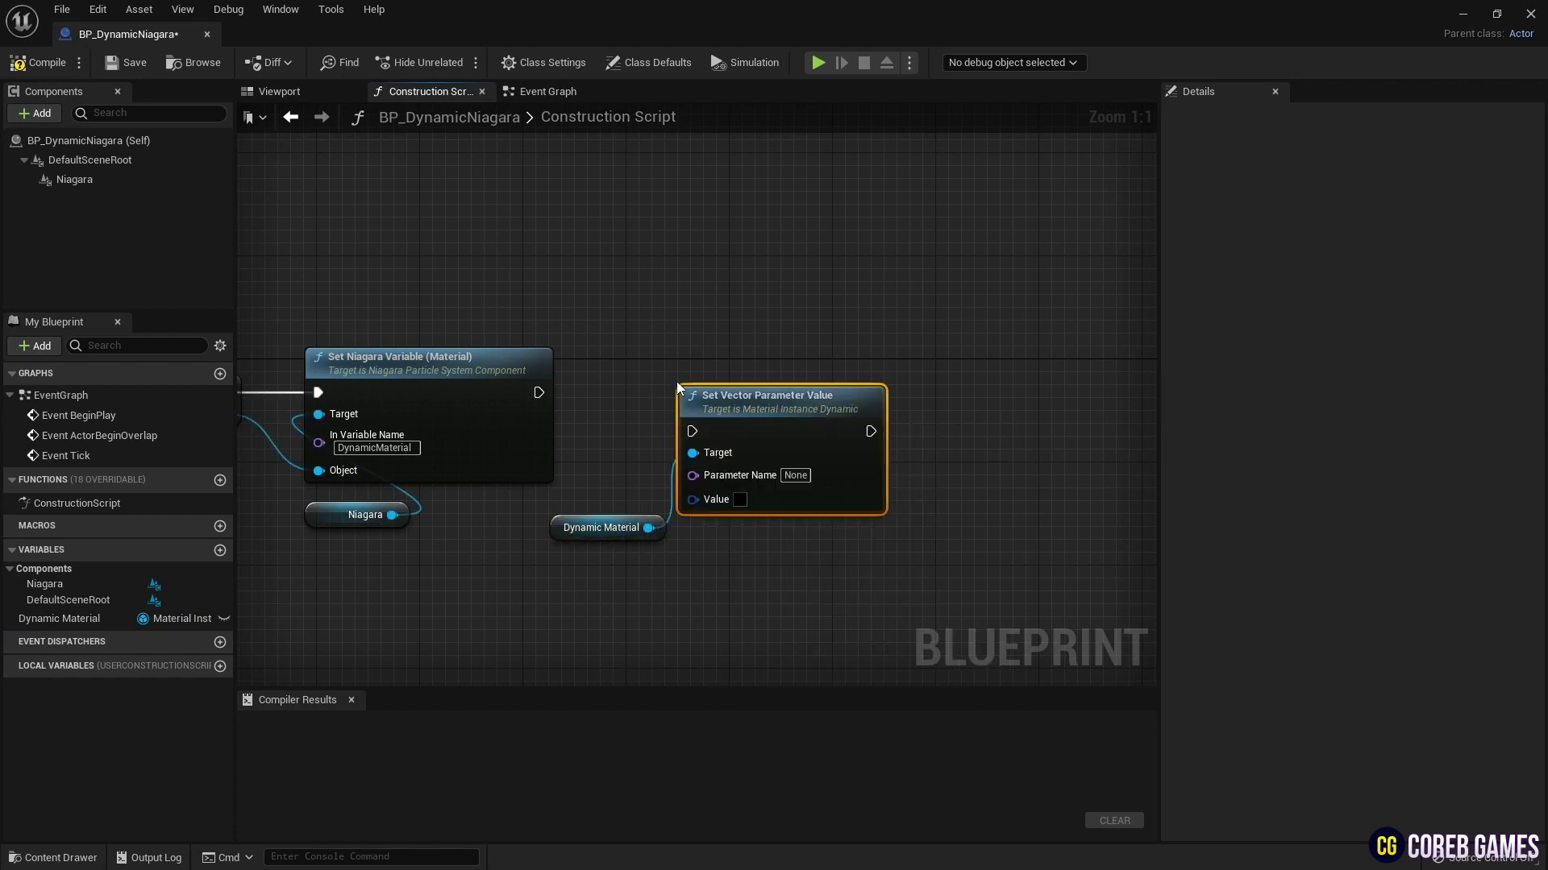
pyautogui.moveTo(724, 397); pyautogui.dragTo(714, 356)
pyautogui.moveTo(859, 407); pyautogui.dragTo(760, 395, button='right')
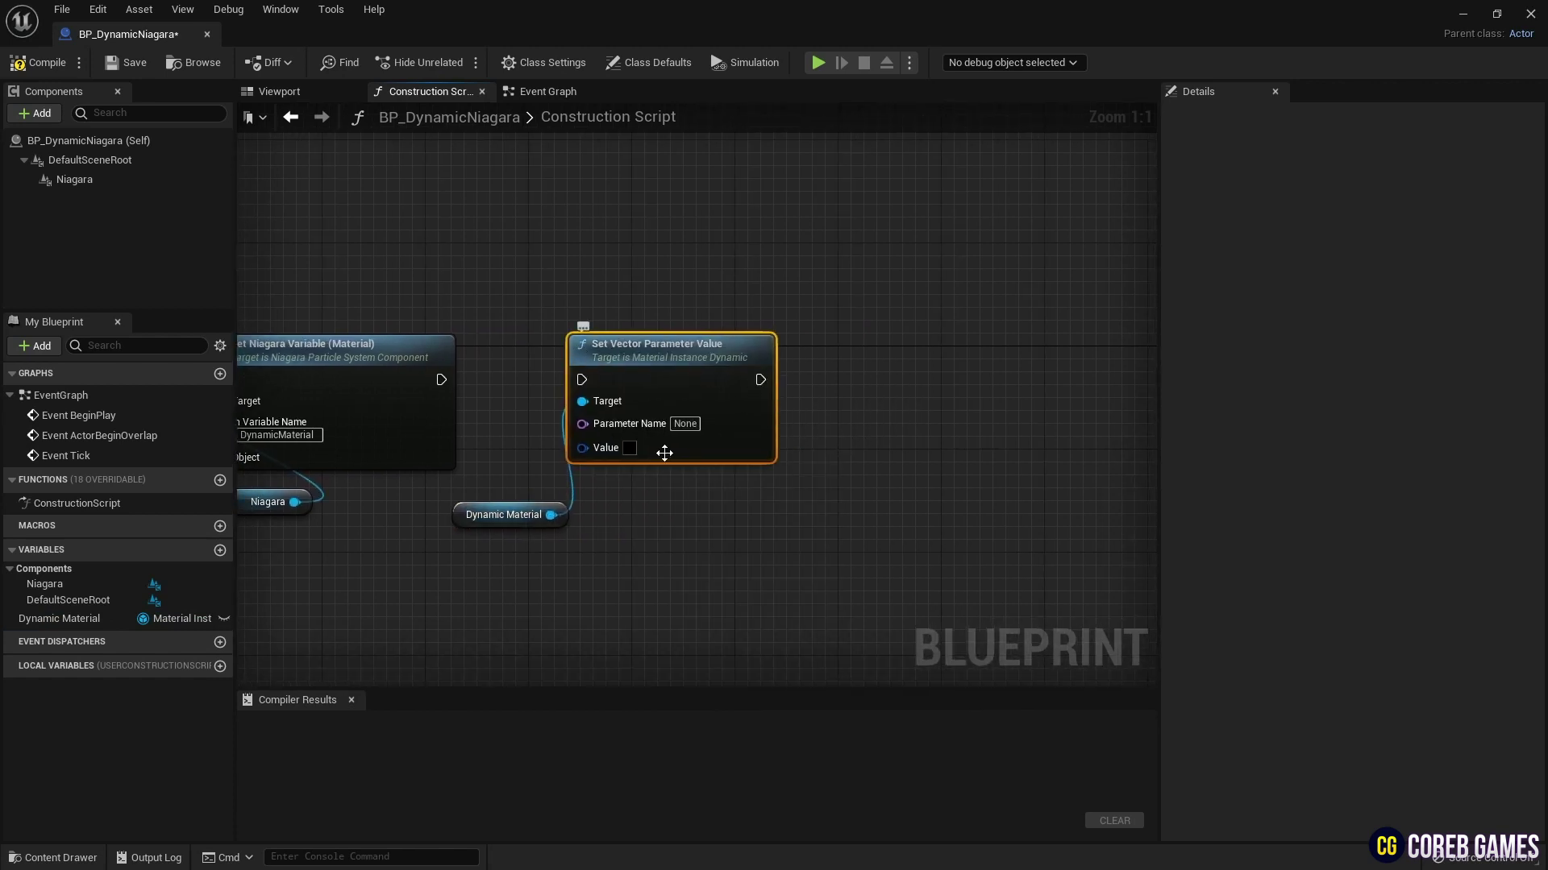
# Create a Set Texture Parameter Value node from the Dynamic Material reference, next to the Set Vector Parameter Value node
pyautogui.moveTo(550, 514); pyautogui.dragTo(907, 366)
pyautogui.write('set text')
pyautogui.press('Return')
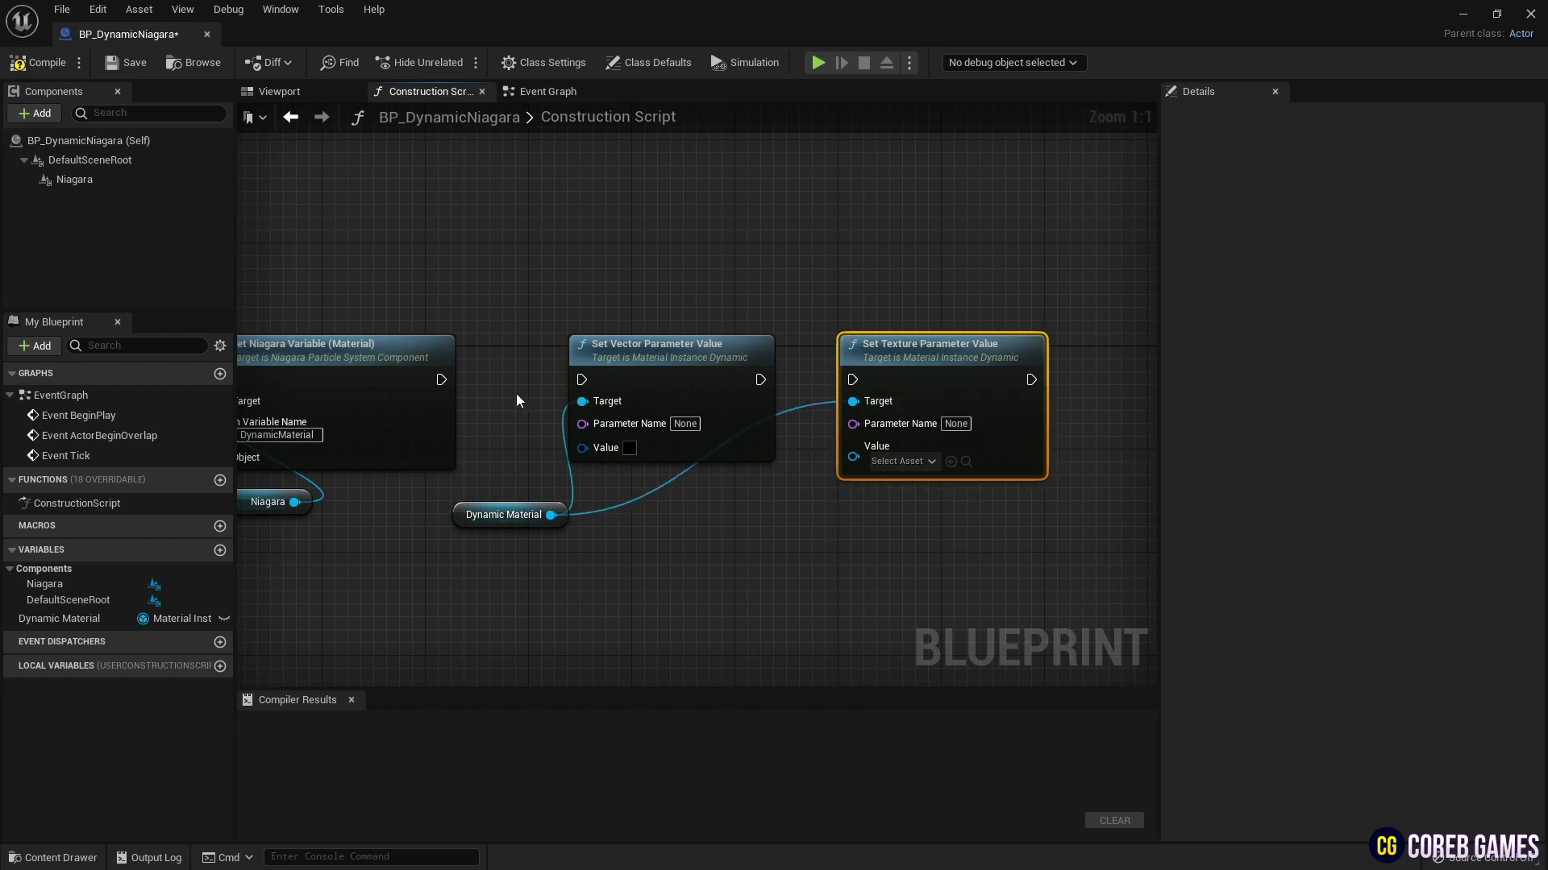
# Chain the two parameter nodes after Set Niagara Variable and name their parameters Base Color for the vector and Texture for the texture
pyautogui.write('Base Color')
pyautogui.press('Return')
pyautogui.click(955, 424)
pyautogui.write('Texture')
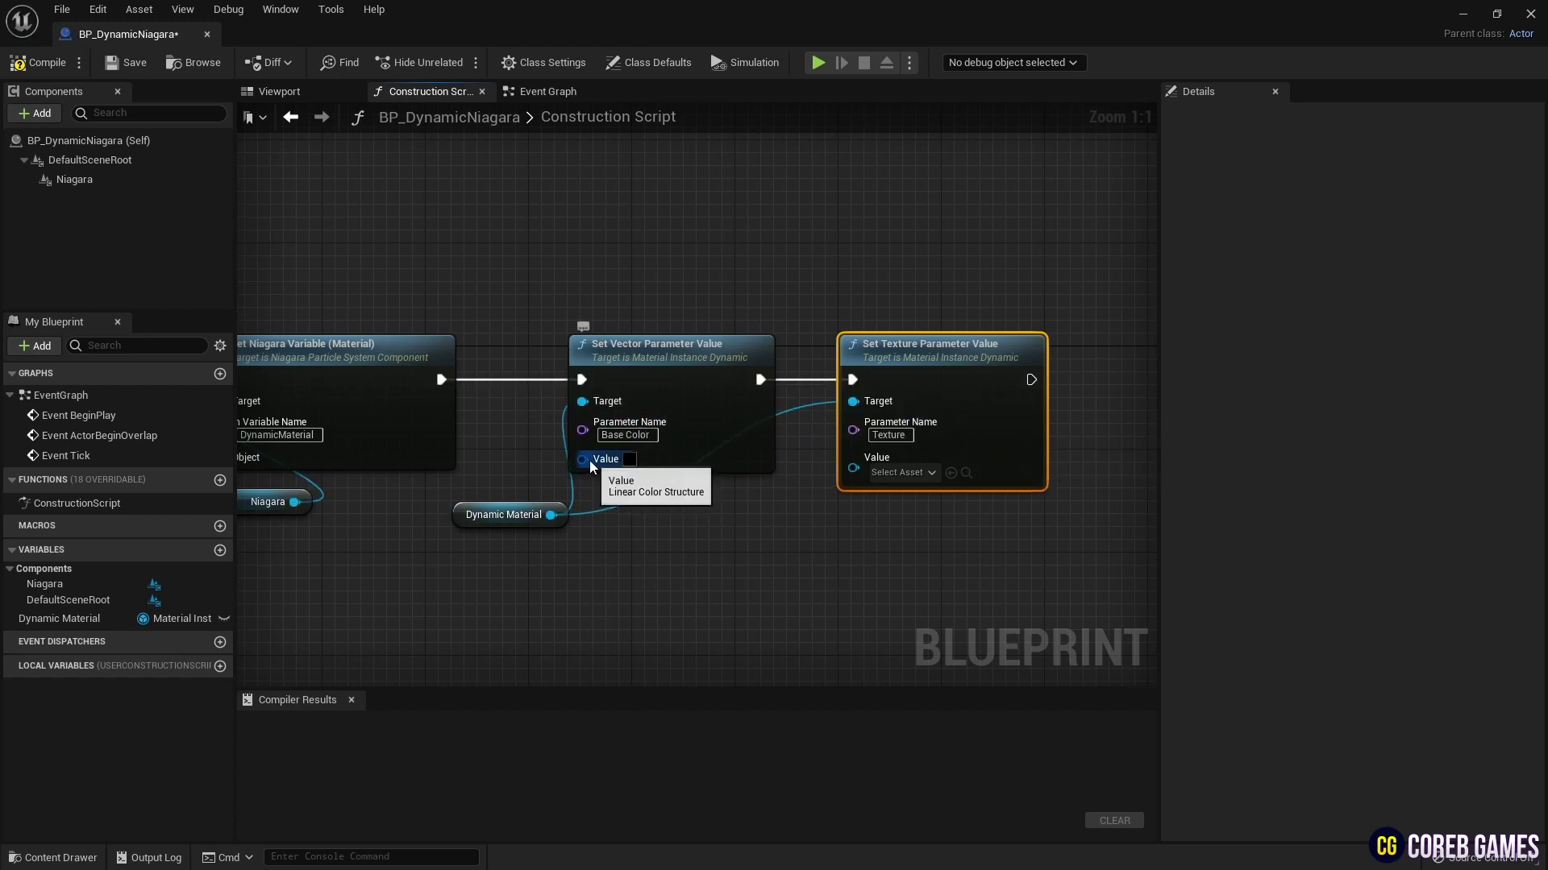
# Promote the Value inputs of both parameter nodes to variables and arrange the new getters beneath the nodes
pyautogui.moveTo(582, 459); pyautogui.dragTo(642, 598)
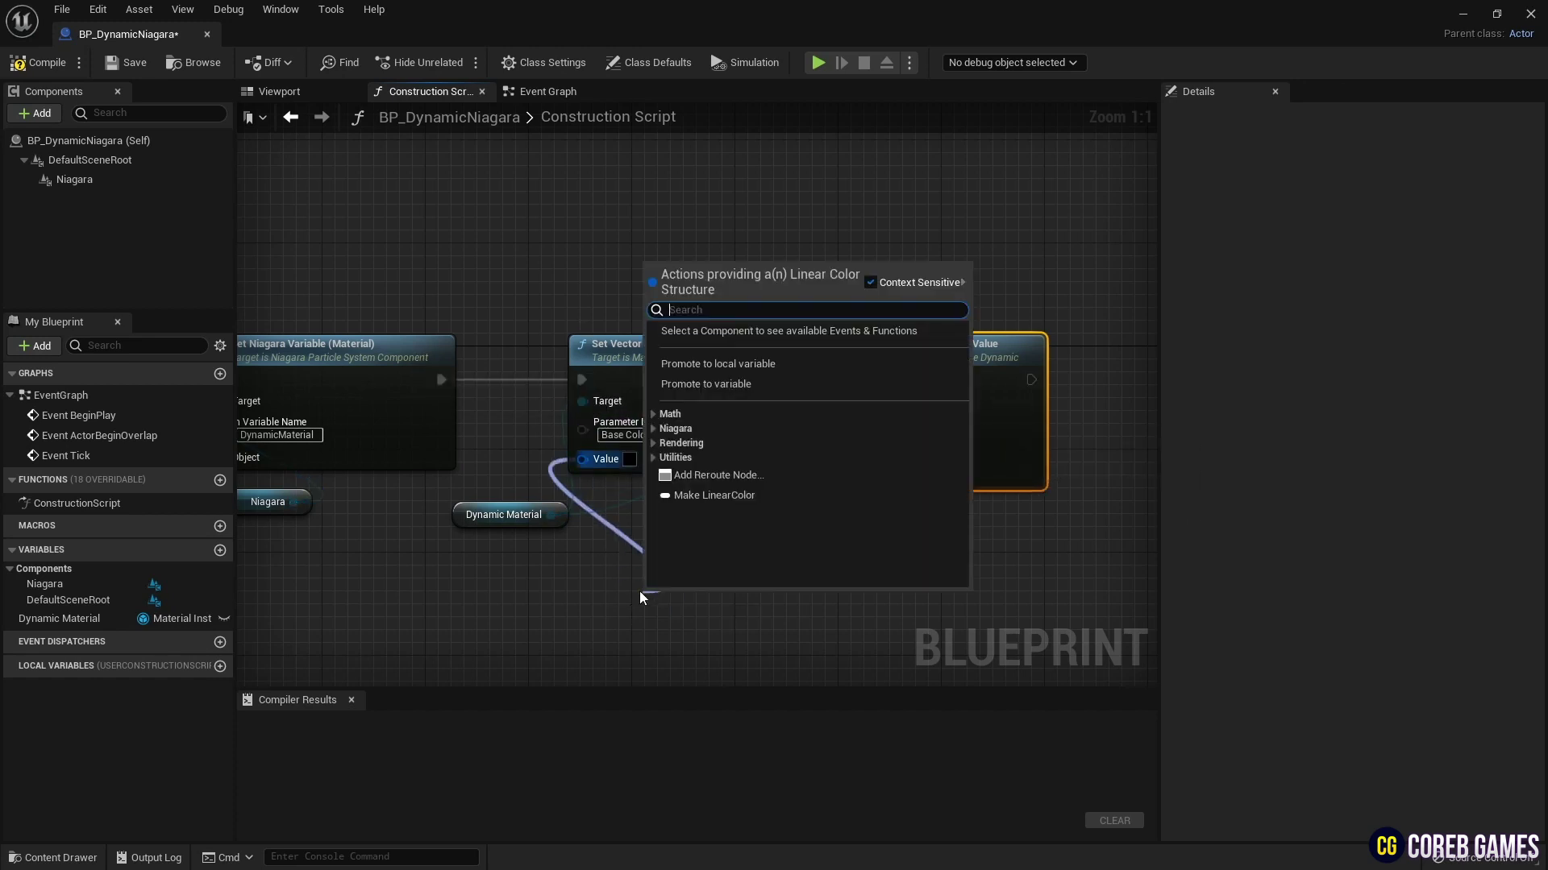
pyautogui.click(723, 385)
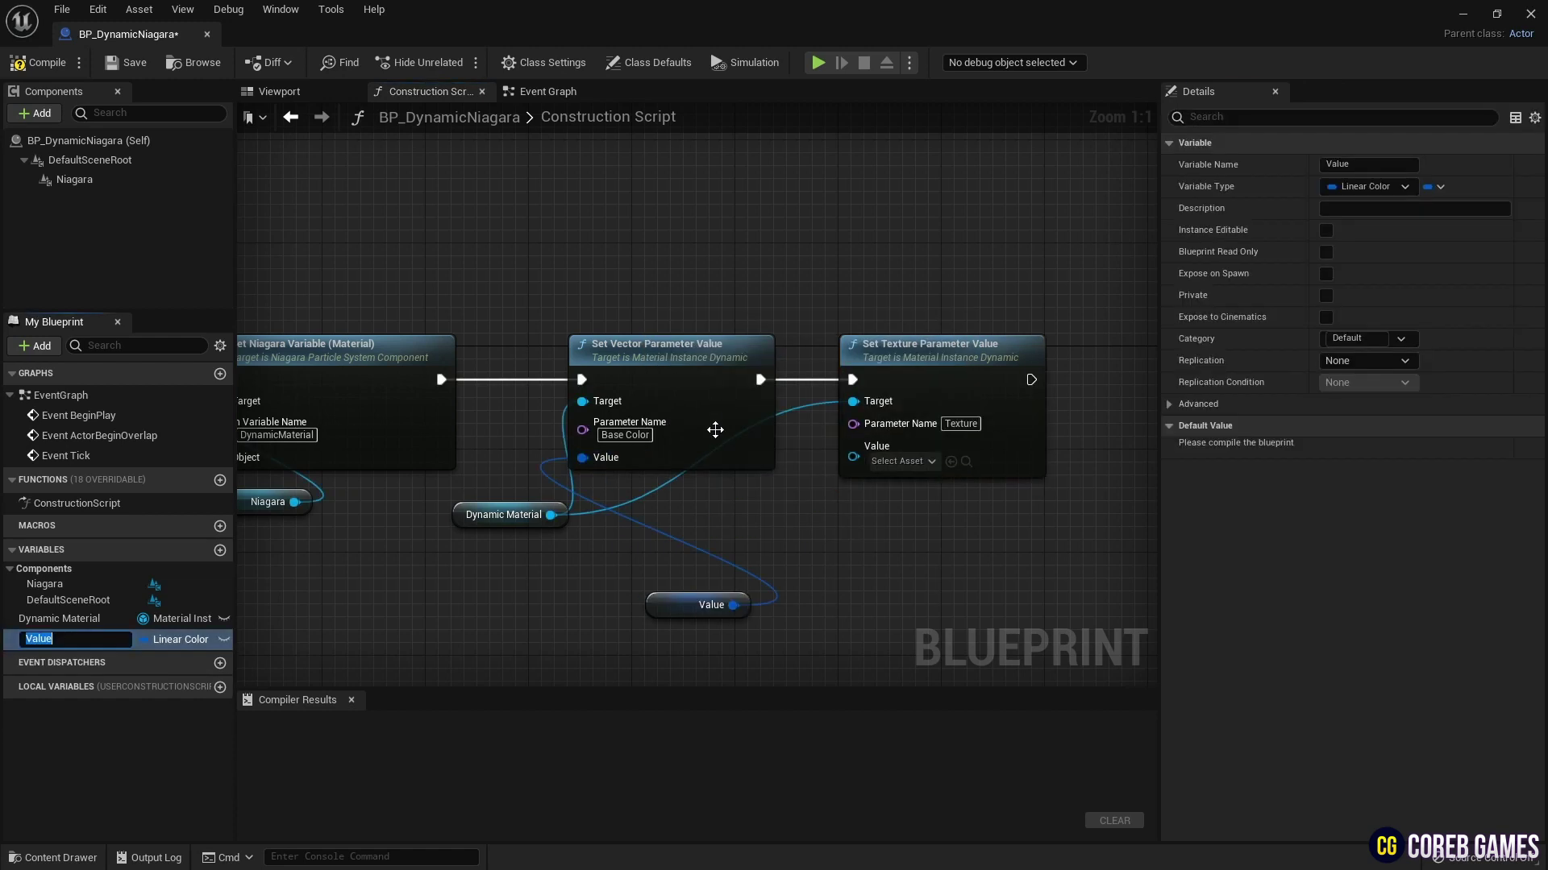
pyautogui.moveTo(858, 461); pyautogui.dragTo(911, 574)
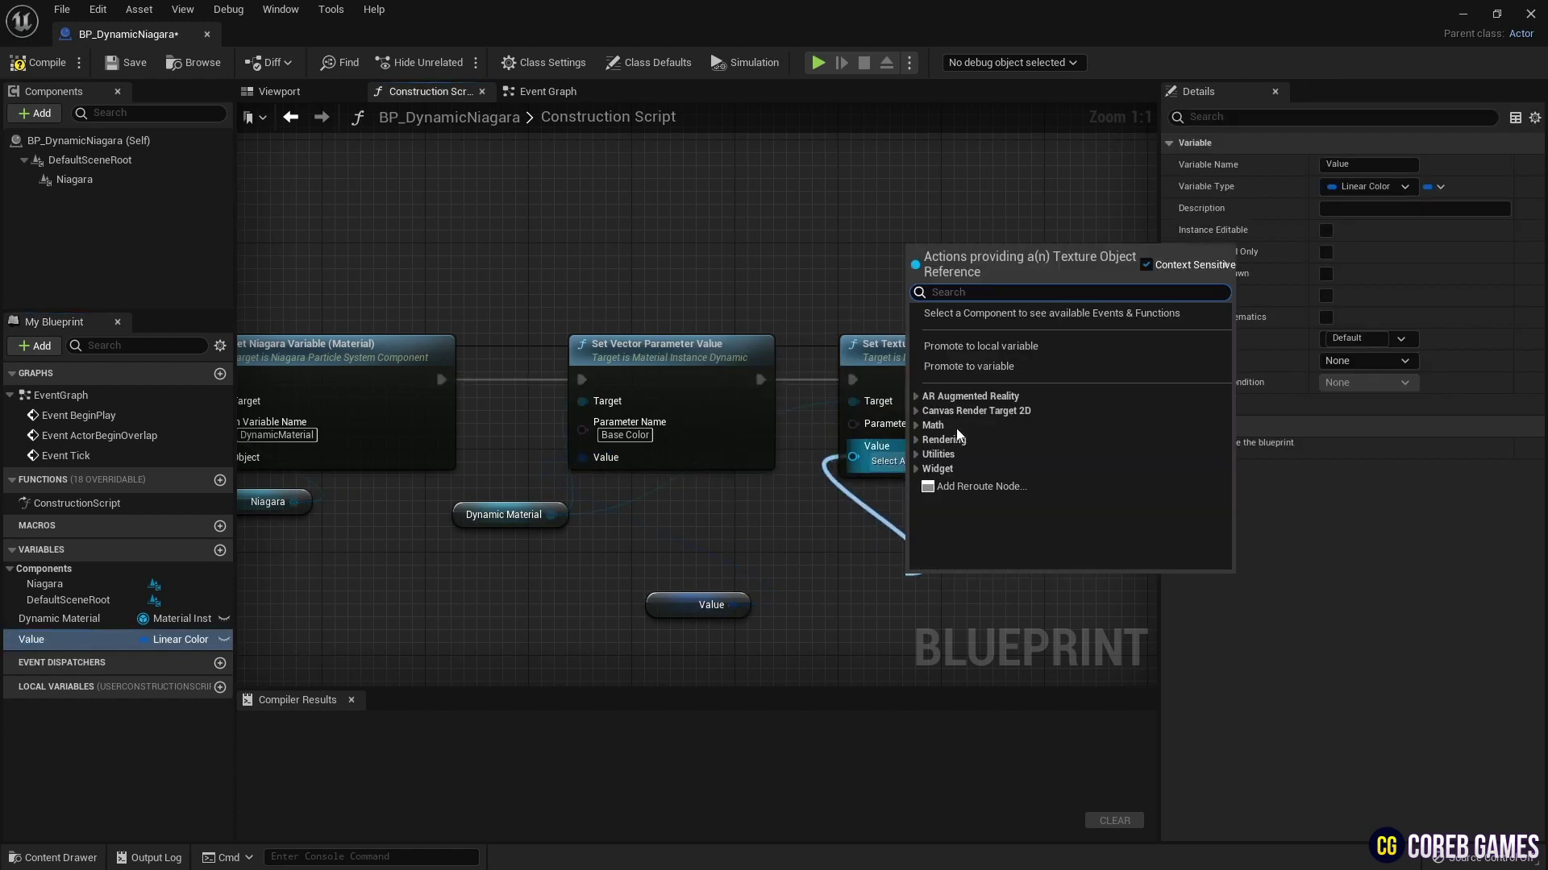
pyautogui.click(974, 367)
pyautogui.moveTo(711, 604); pyautogui.dragTo(516, 553)
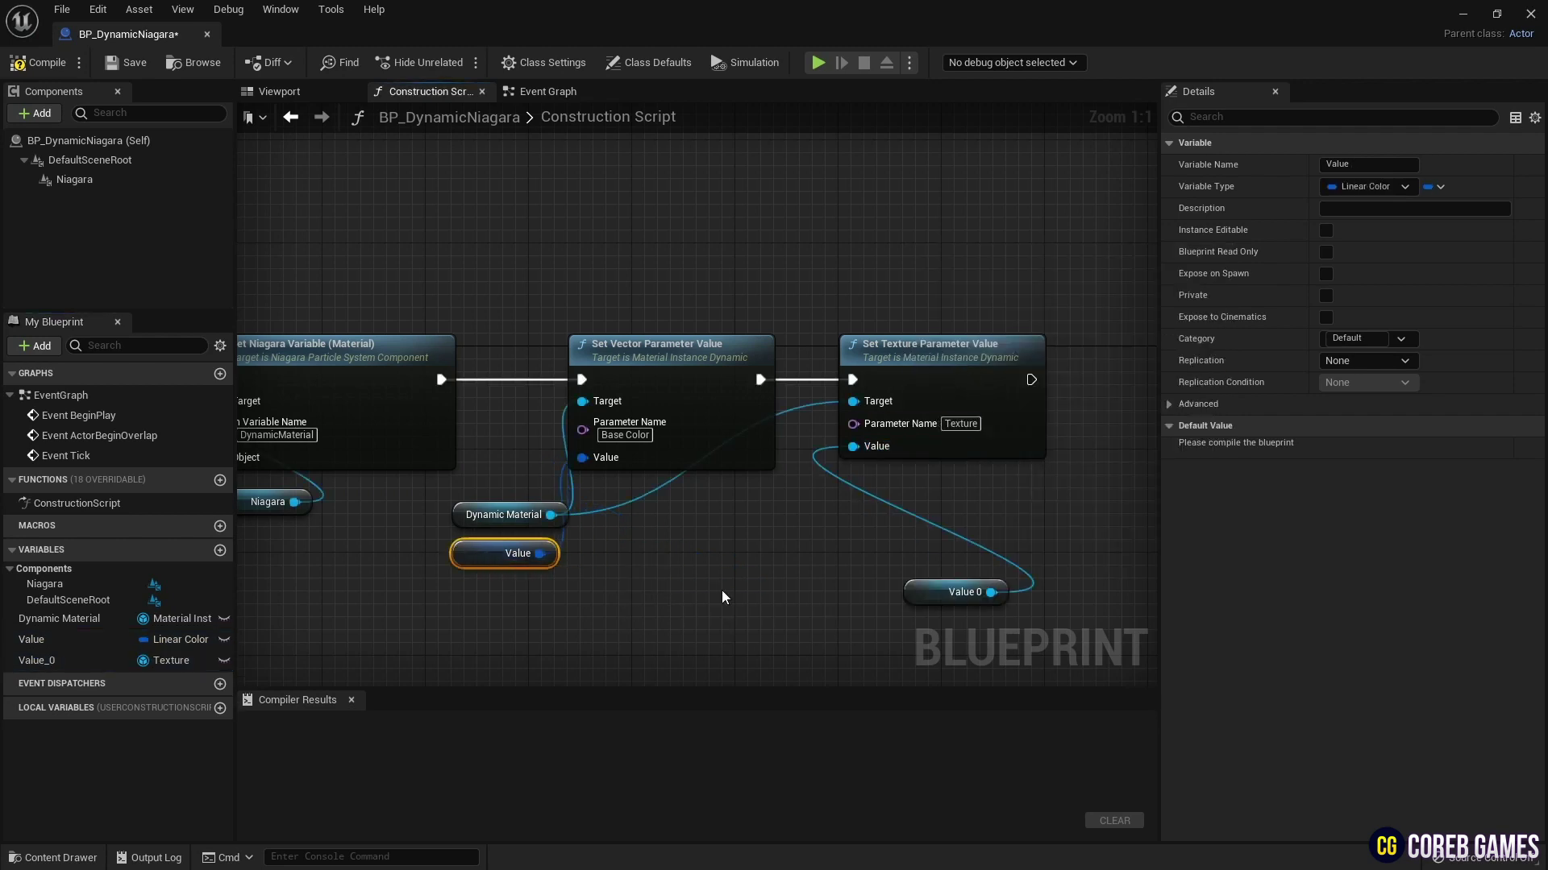
pyautogui.moveTo(901, 600); pyautogui.dragTo(851, 548)
# Rename the linear color variable to Base Color and the texture variable to Texture
pyautogui.click(488, 550)
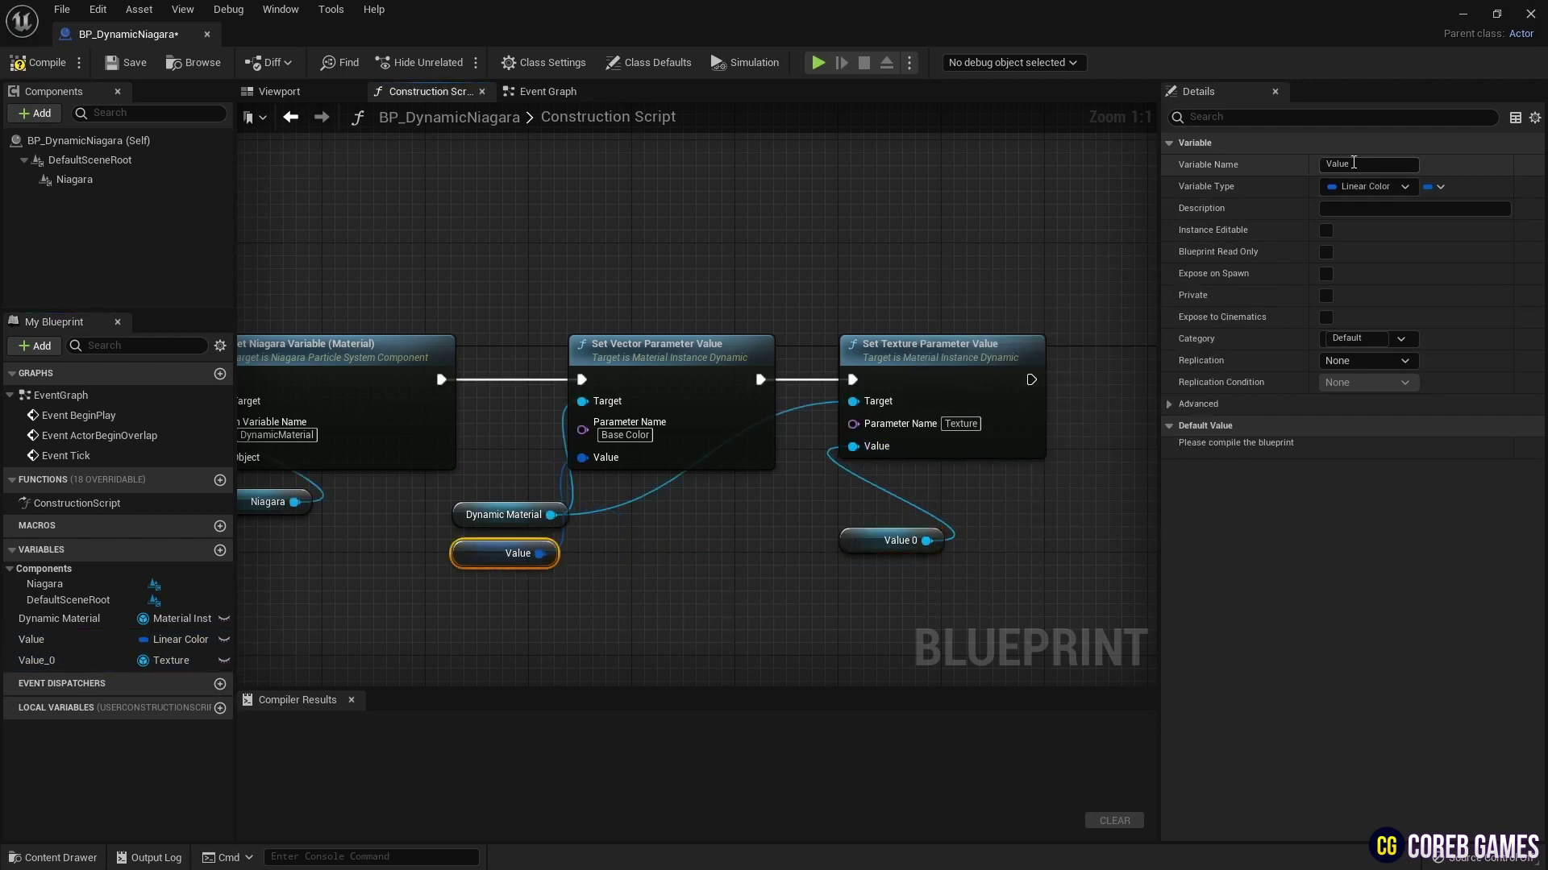
pyautogui.write('Base Col')
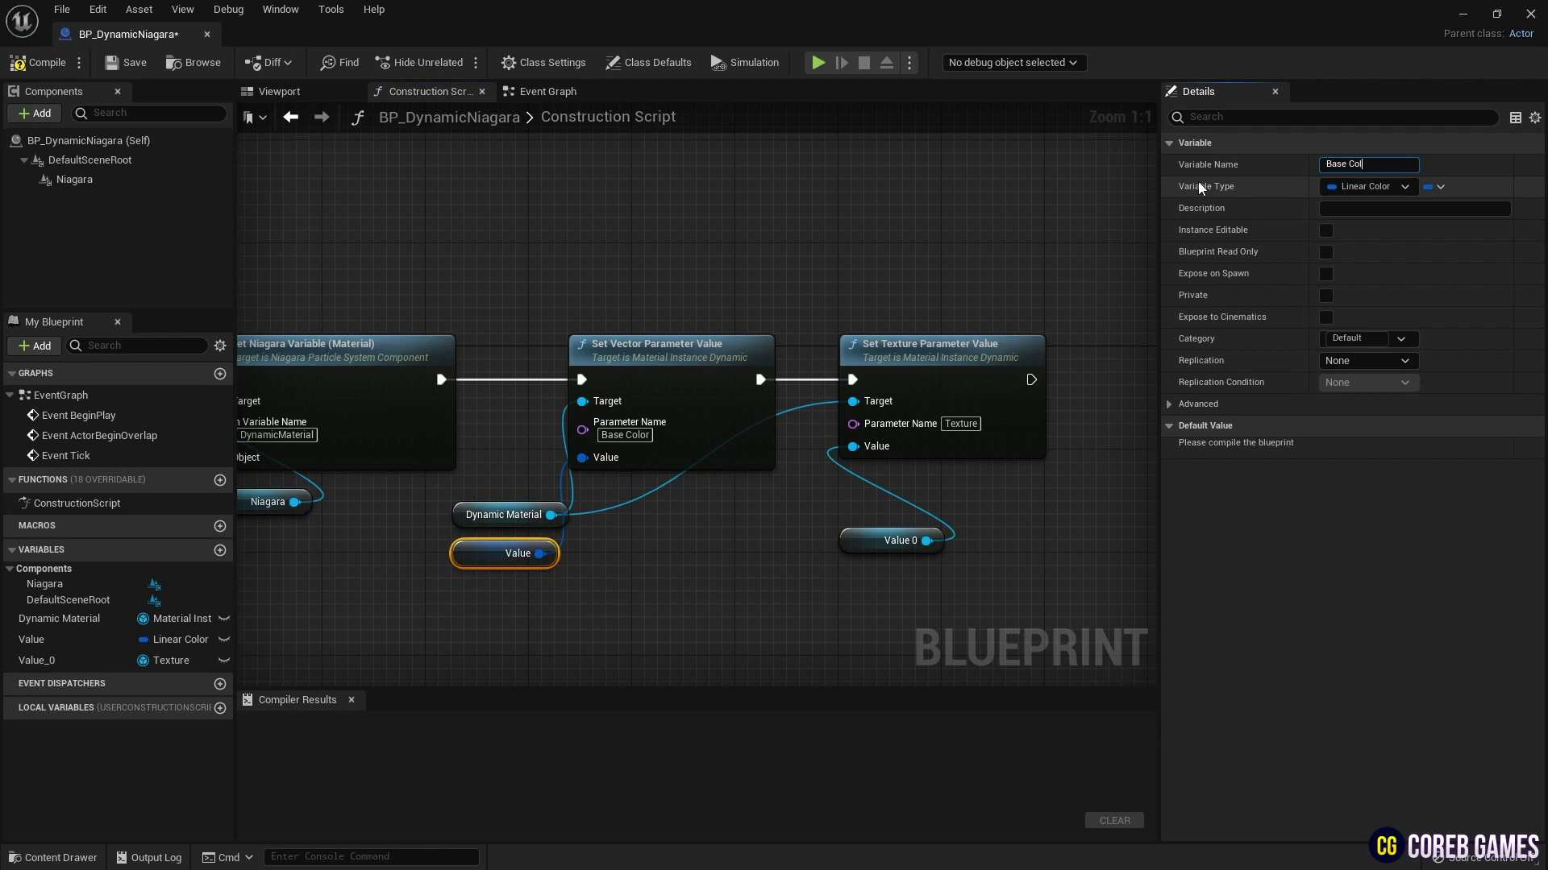
pyautogui.write('or')
pyautogui.press('Return')
pyautogui.click(863, 532)
pyautogui.click(1330, 165)
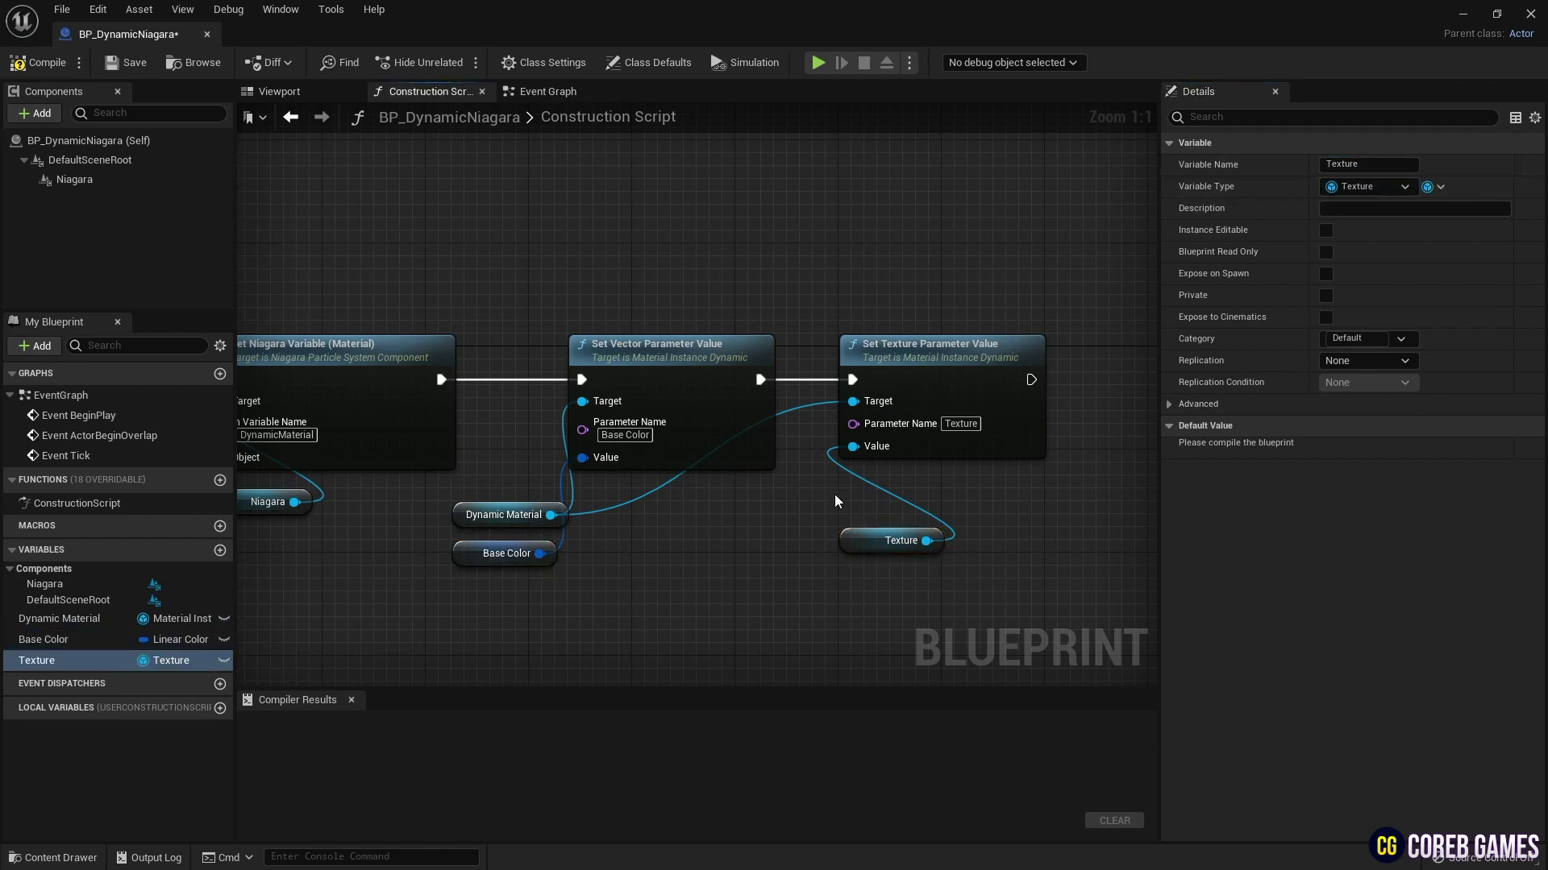
# Make the Base Color and Texture variables instance editable, then compile the Blueprint and close its editor
pyautogui.click(866, 534)
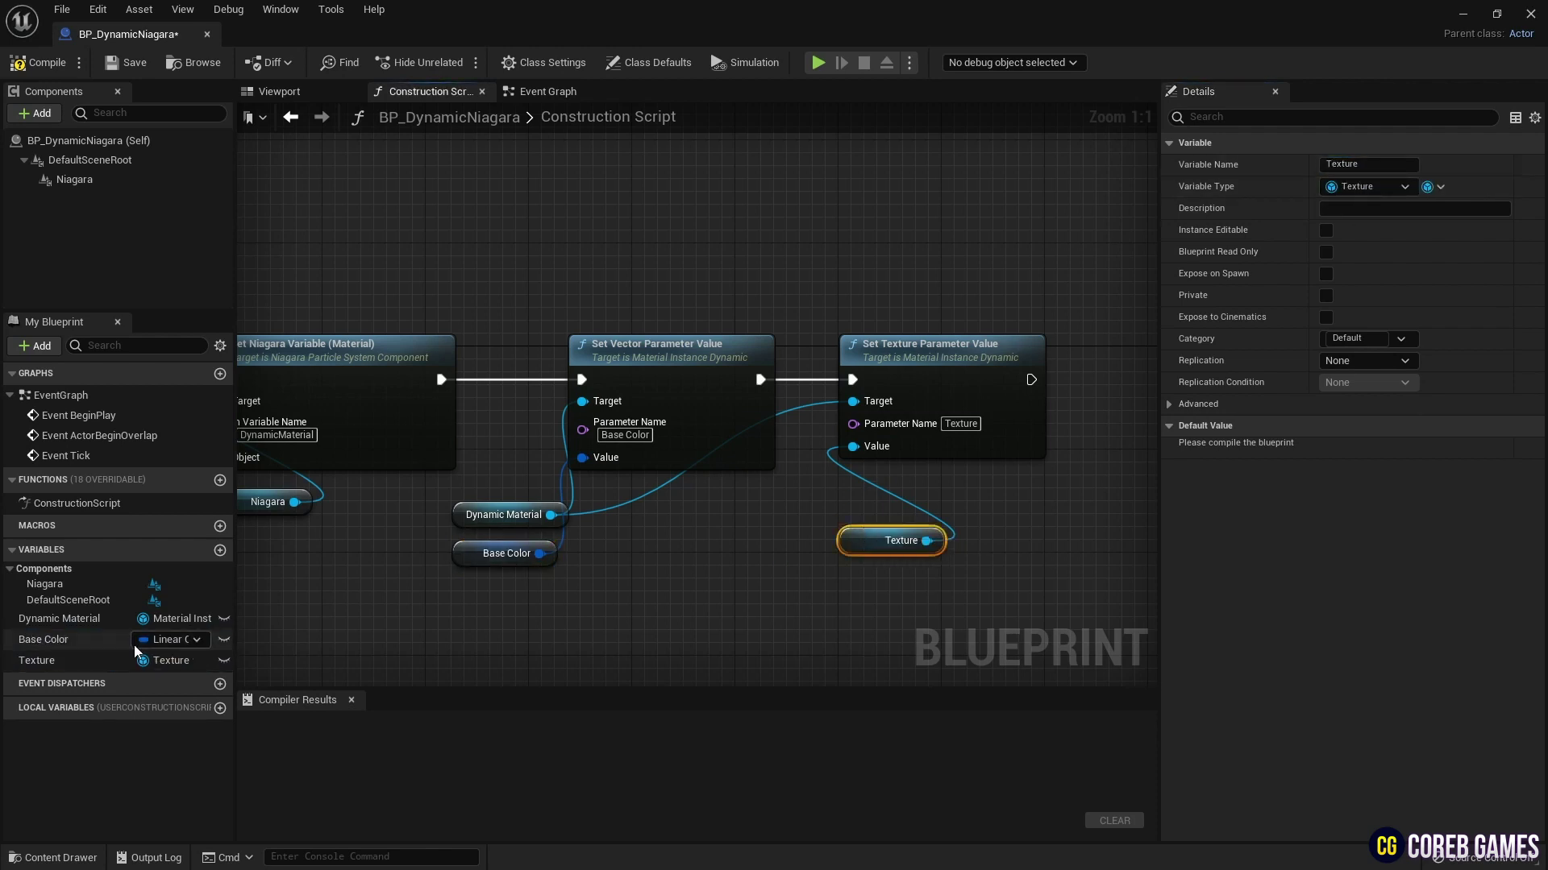
pyautogui.click(224, 640)
pyautogui.click(40, 62)
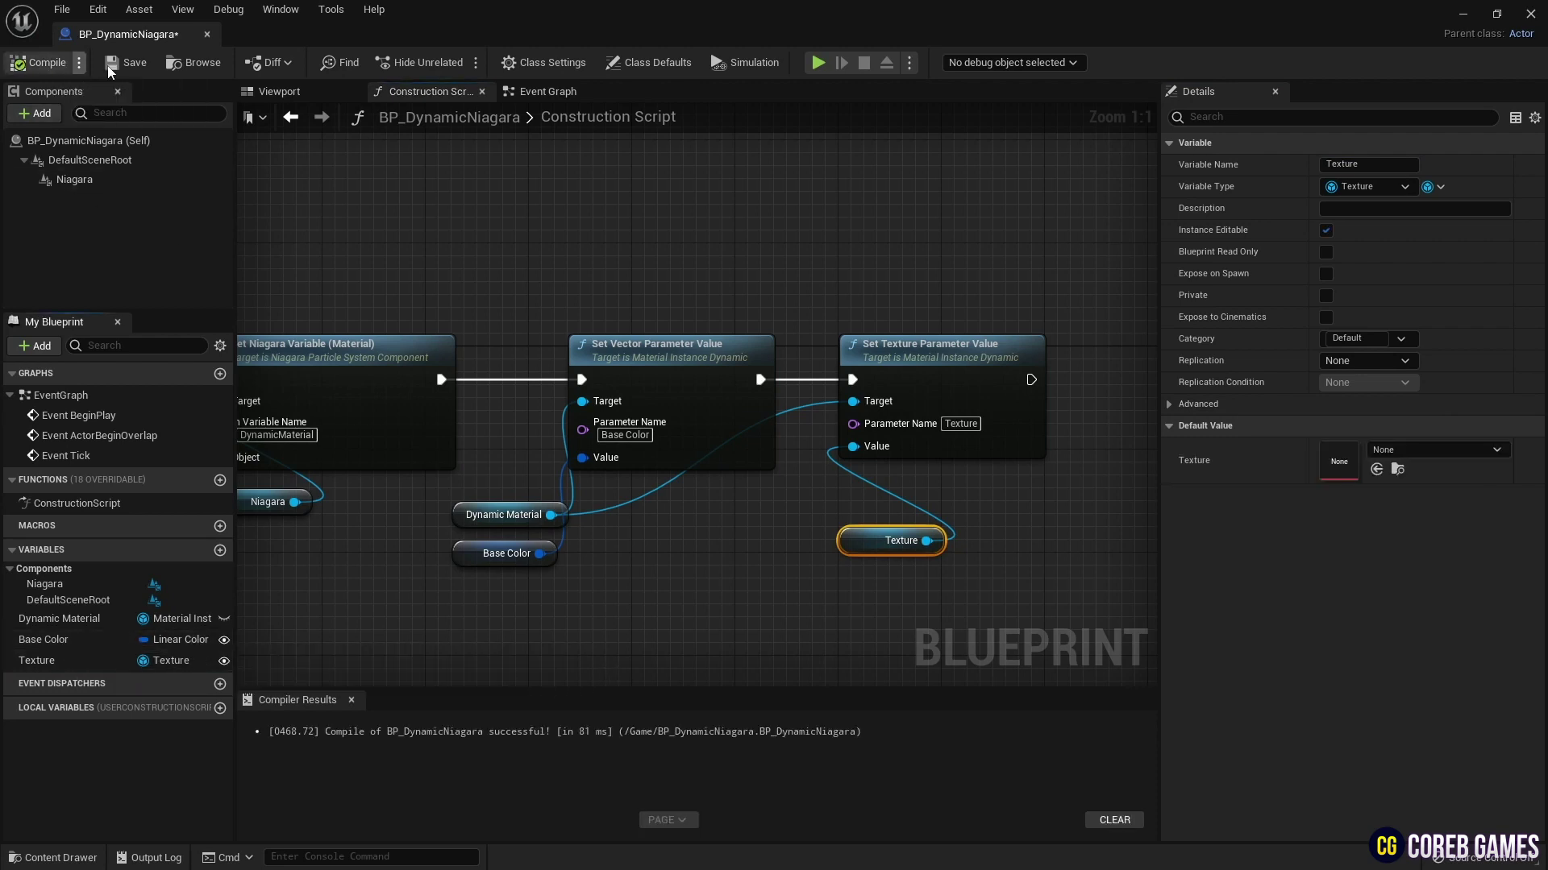
pyautogui.click(208, 34)
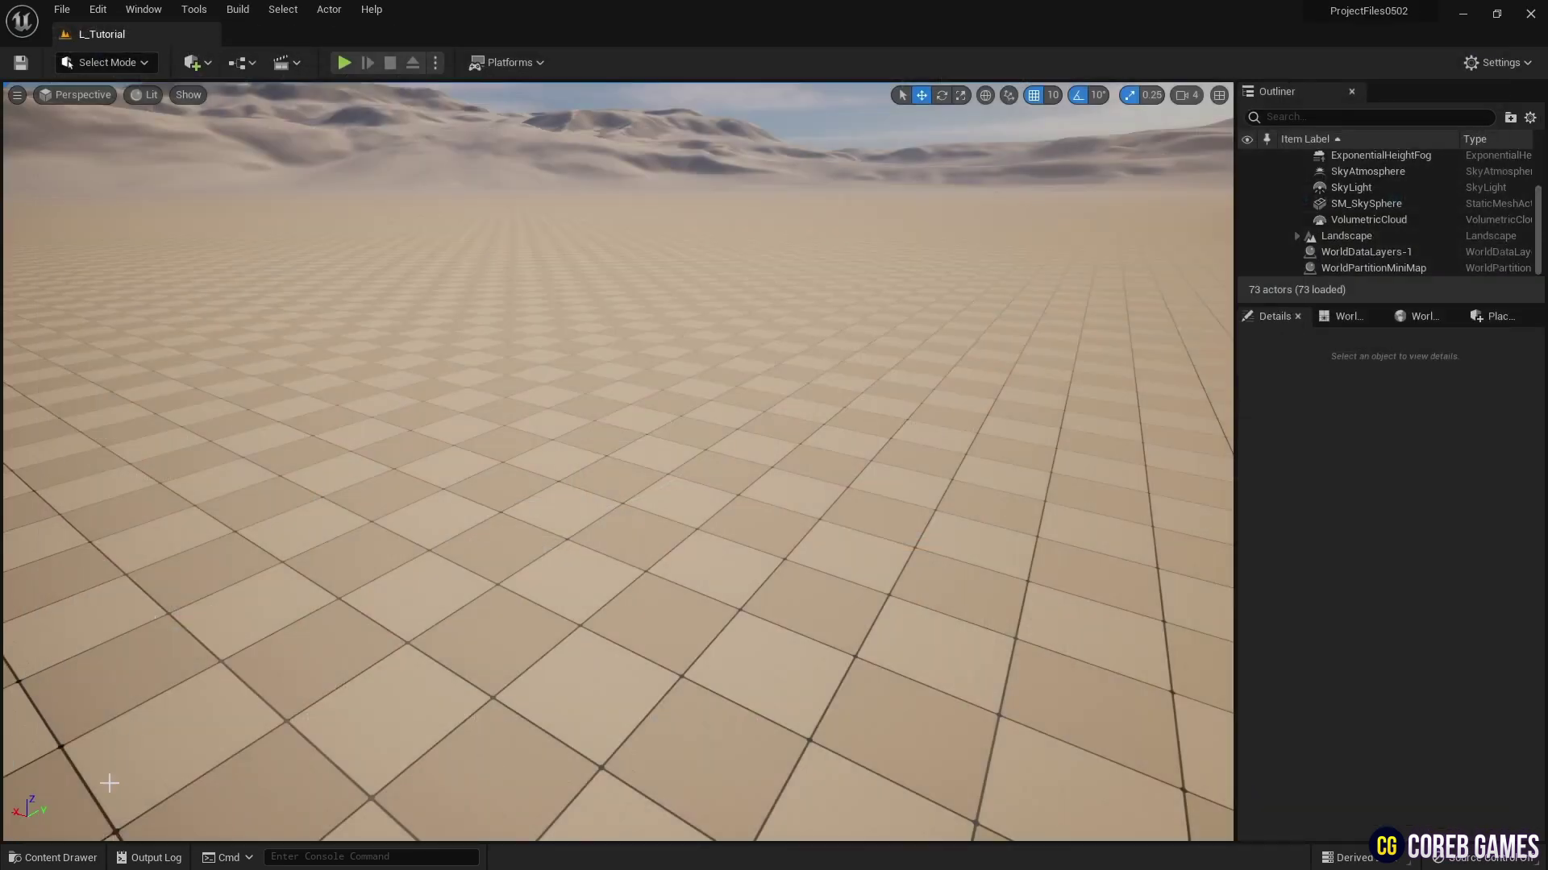
# Place BP_DynamicNiagara in the L_Tutorial level and raise it above the ground to a Z location of 190
pyautogui.click(53, 857)
pyautogui.moveTo(377, 627); pyautogui.dragTo(552, 468)
pyautogui.moveTo(549, 409); pyautogui.dragTo(547, 261)
pyautogui.press('f')
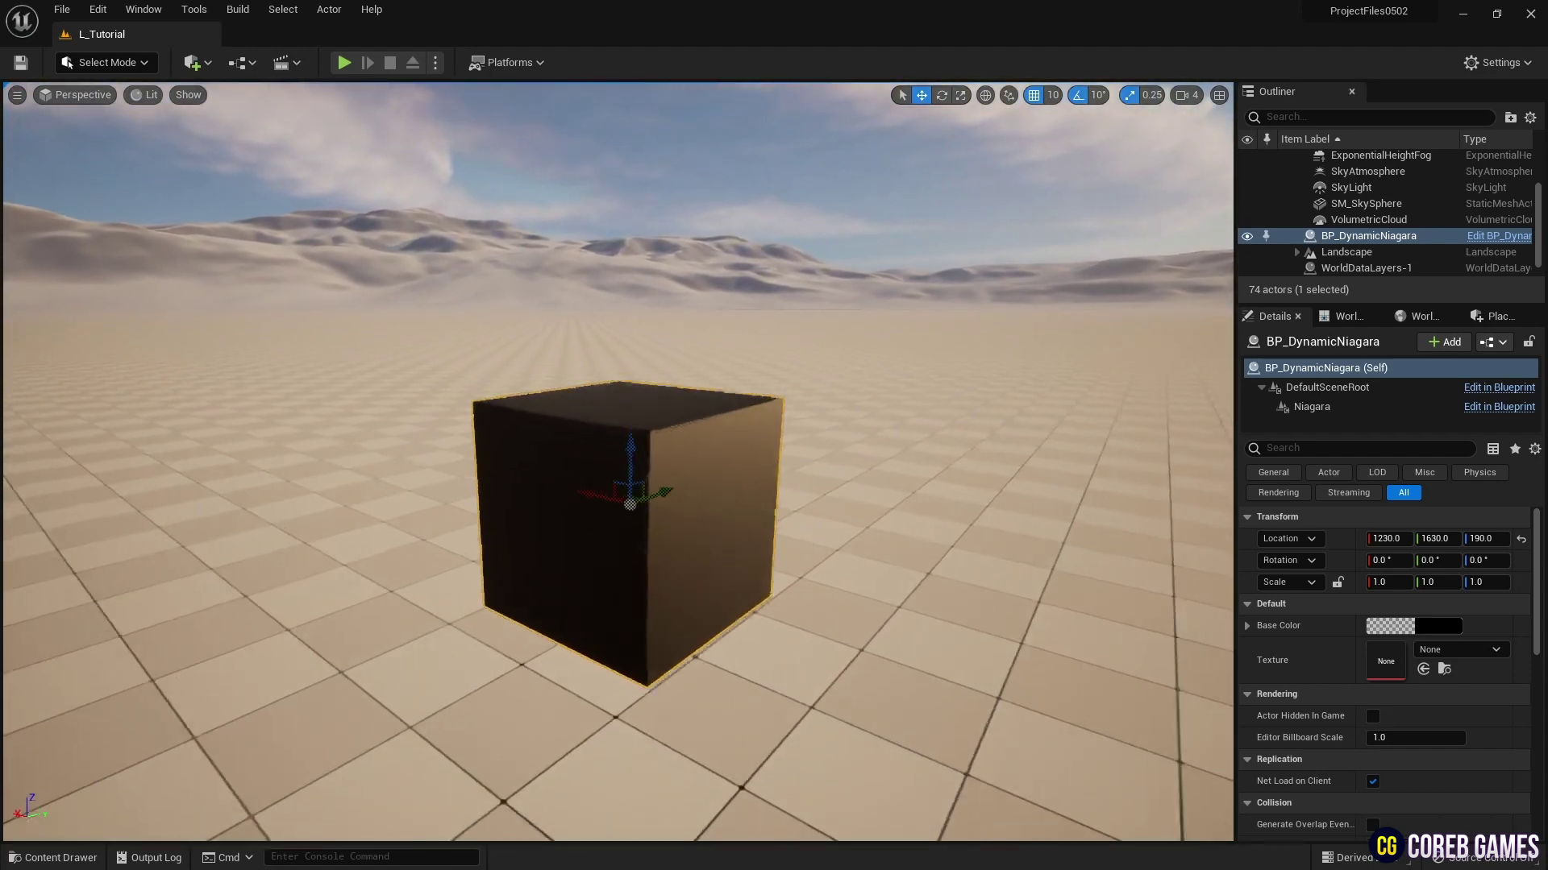
# Set the placed BP_DynamicNiagara actor's Texture to UE4_Logo
pyautogui.click(1454, 650)
pyautogui.write('logo')
pyautogui.click(1423, 491)
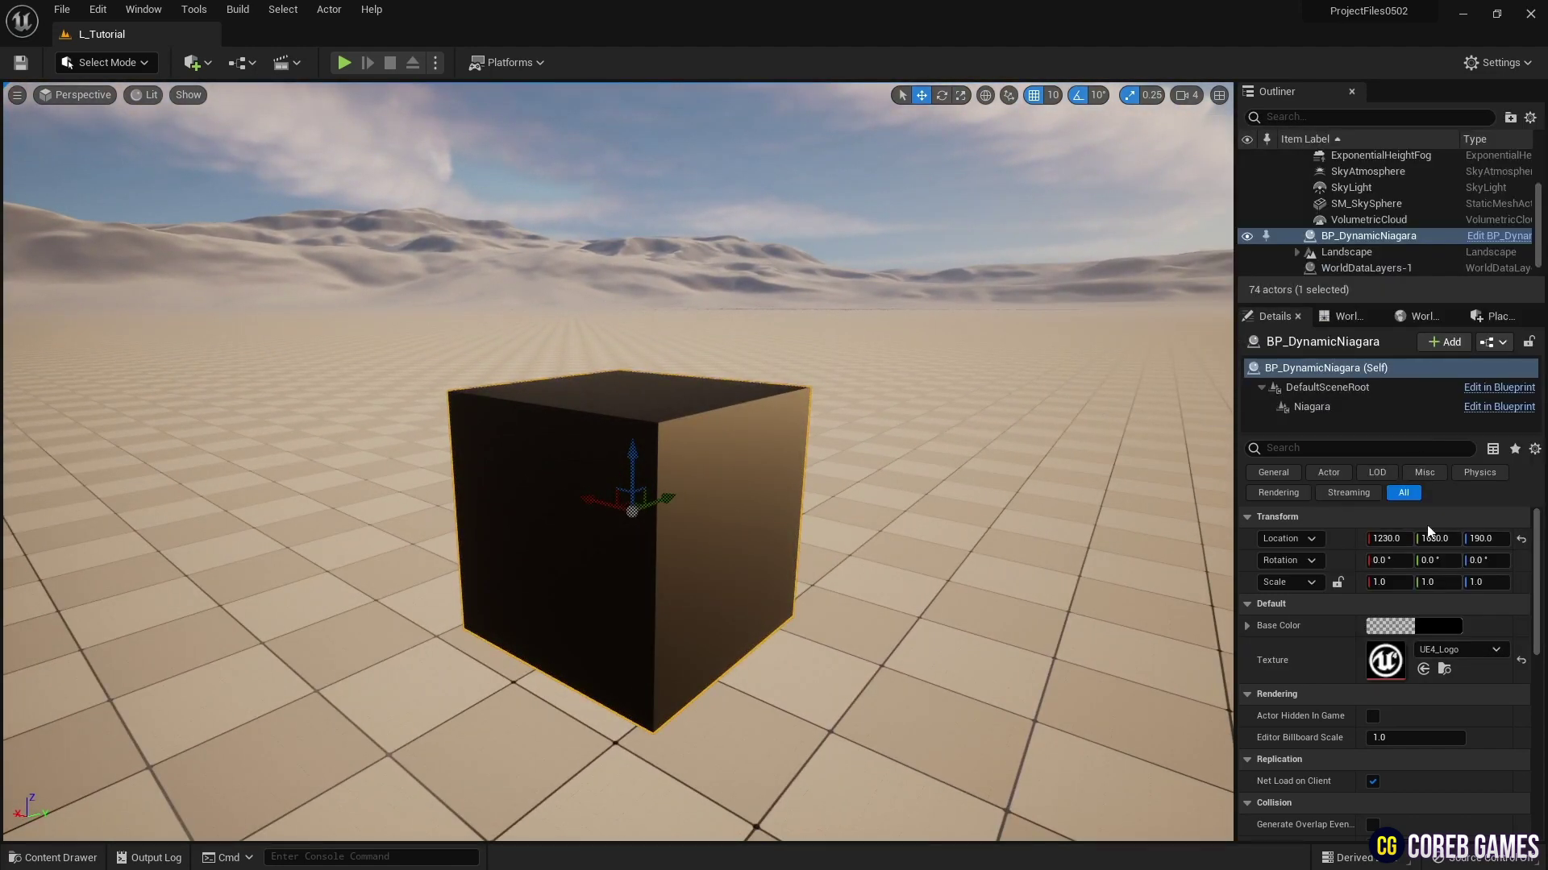
# Set the placed actor's Base Color to a light blue with Hex Linear 3475F3FF
pyautogui.click(1428, 622)
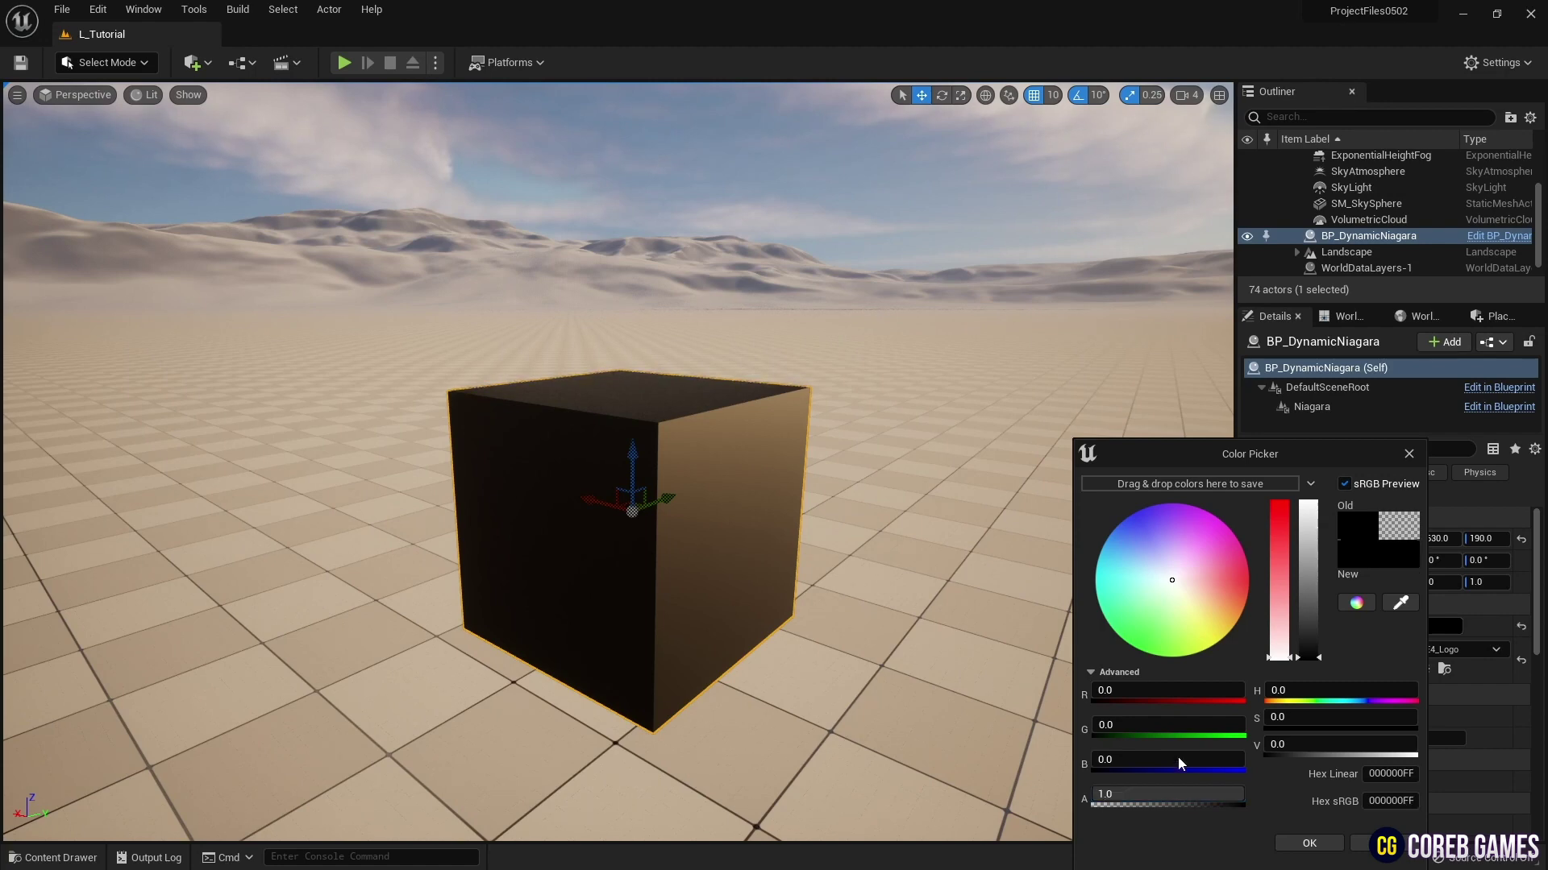
pyautogui.moveTo(1172, 580); pyautogui.dragTo(1216, 574)
pyautogui.moveTo(1307, 644); pyautogui.dragTo(1303, 510)
pyautogui.moveTo(1212, 571)
pyautogui.mouseDown()
pyautogui.moveTo(1220, 636)
pyautogui.moveTo(1173, 644)
pyautogui.mouseUp()
pyautogui.moveTo(967, 565); pyautogui.dragTo(999, 596, button='right')
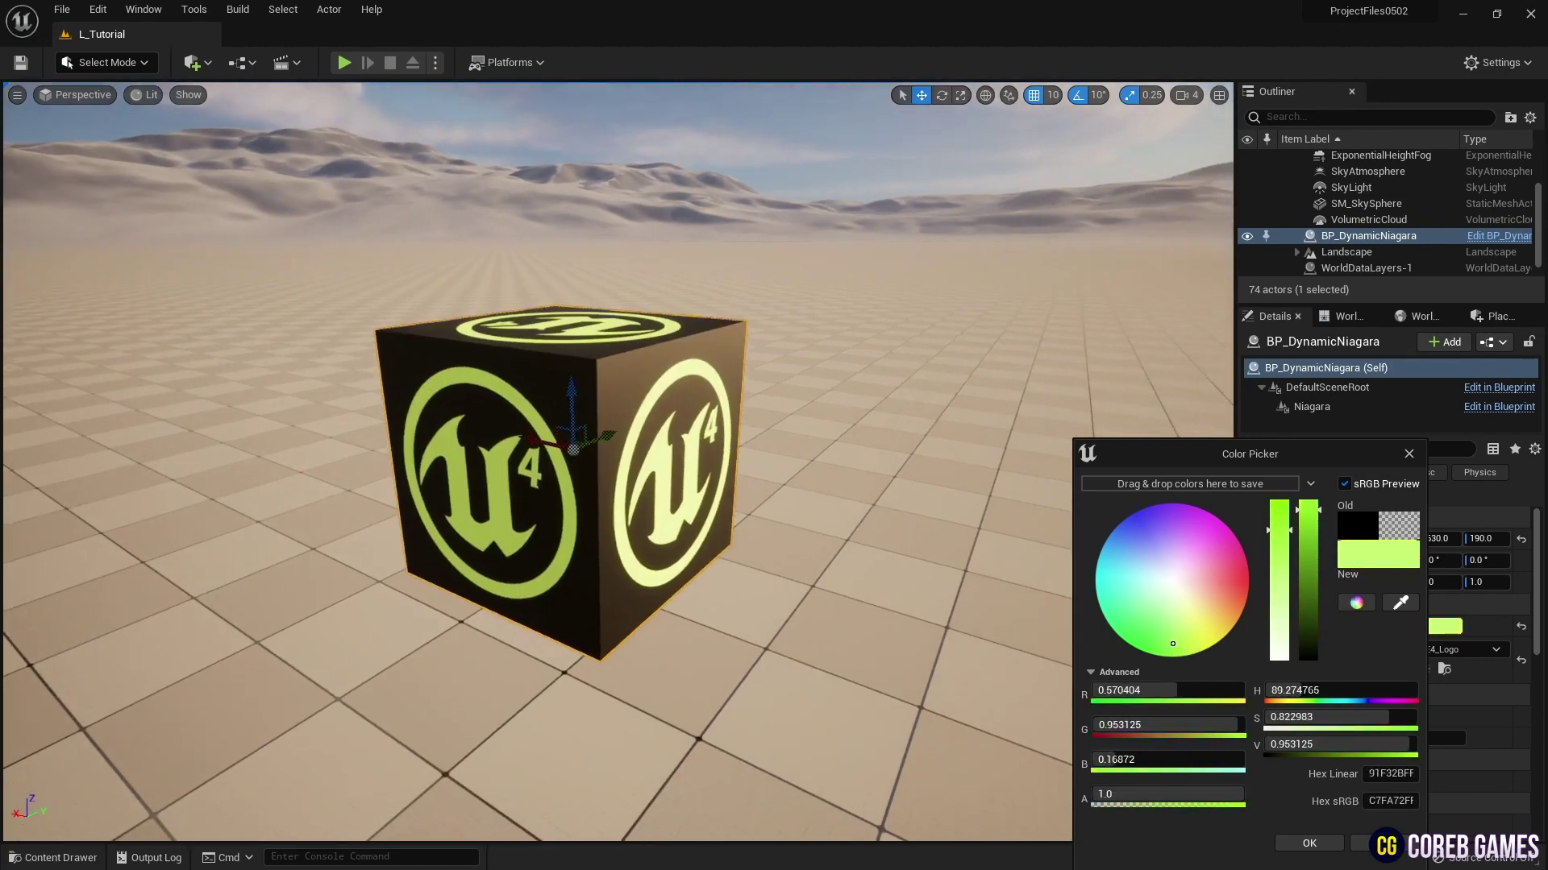
pyautogui.click(1125, 540)
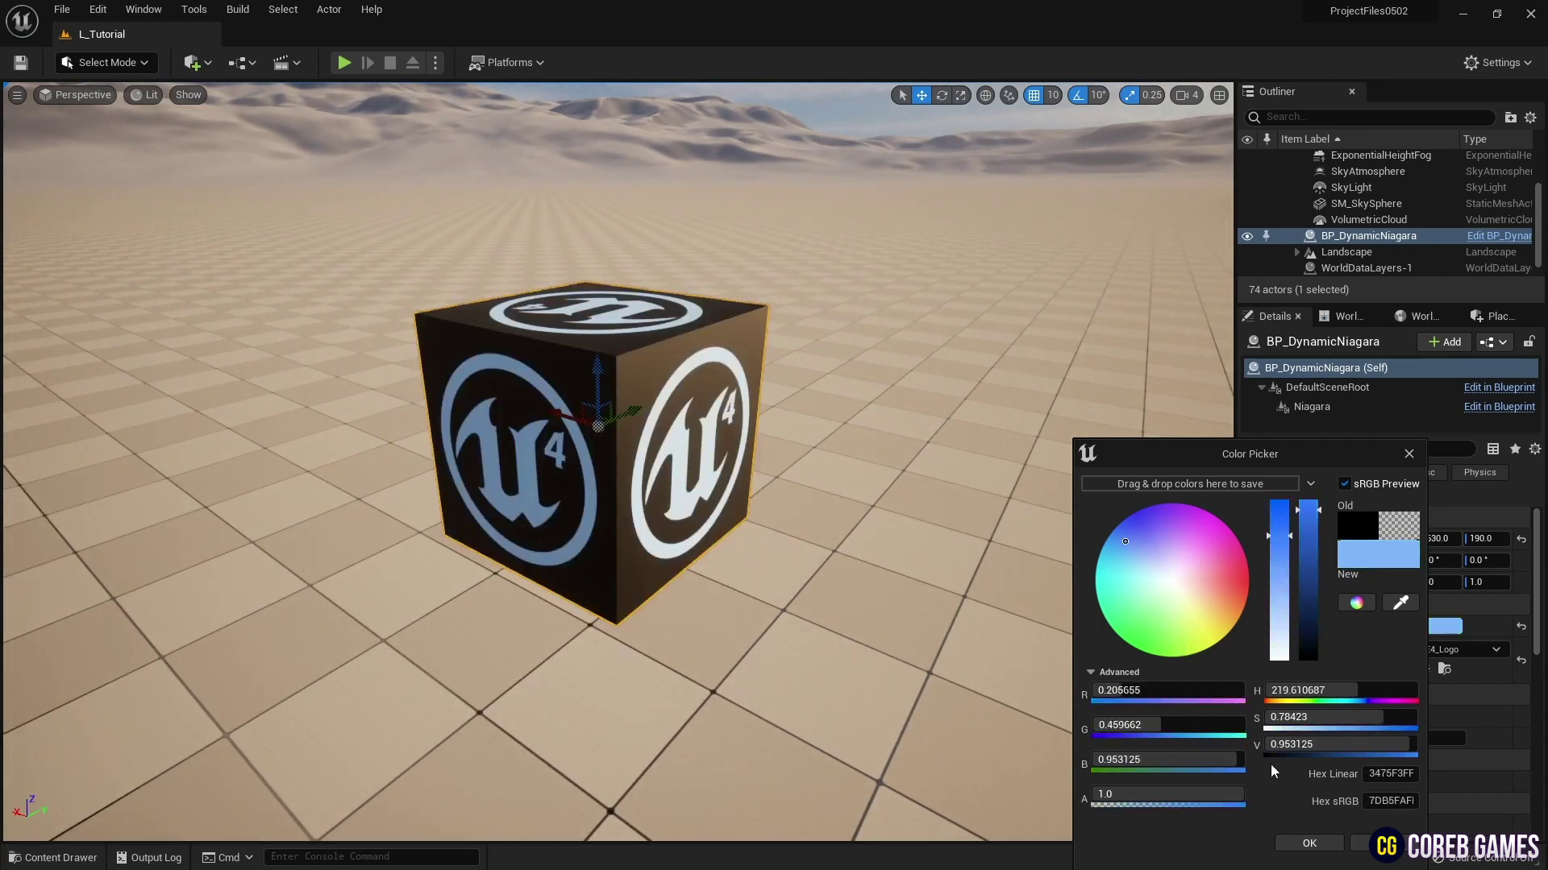
pyautogui.click(1309, 843)
# Change the placed actor's Texture to ViveControllerDiffuse
pyautogui.click(1458, 649)
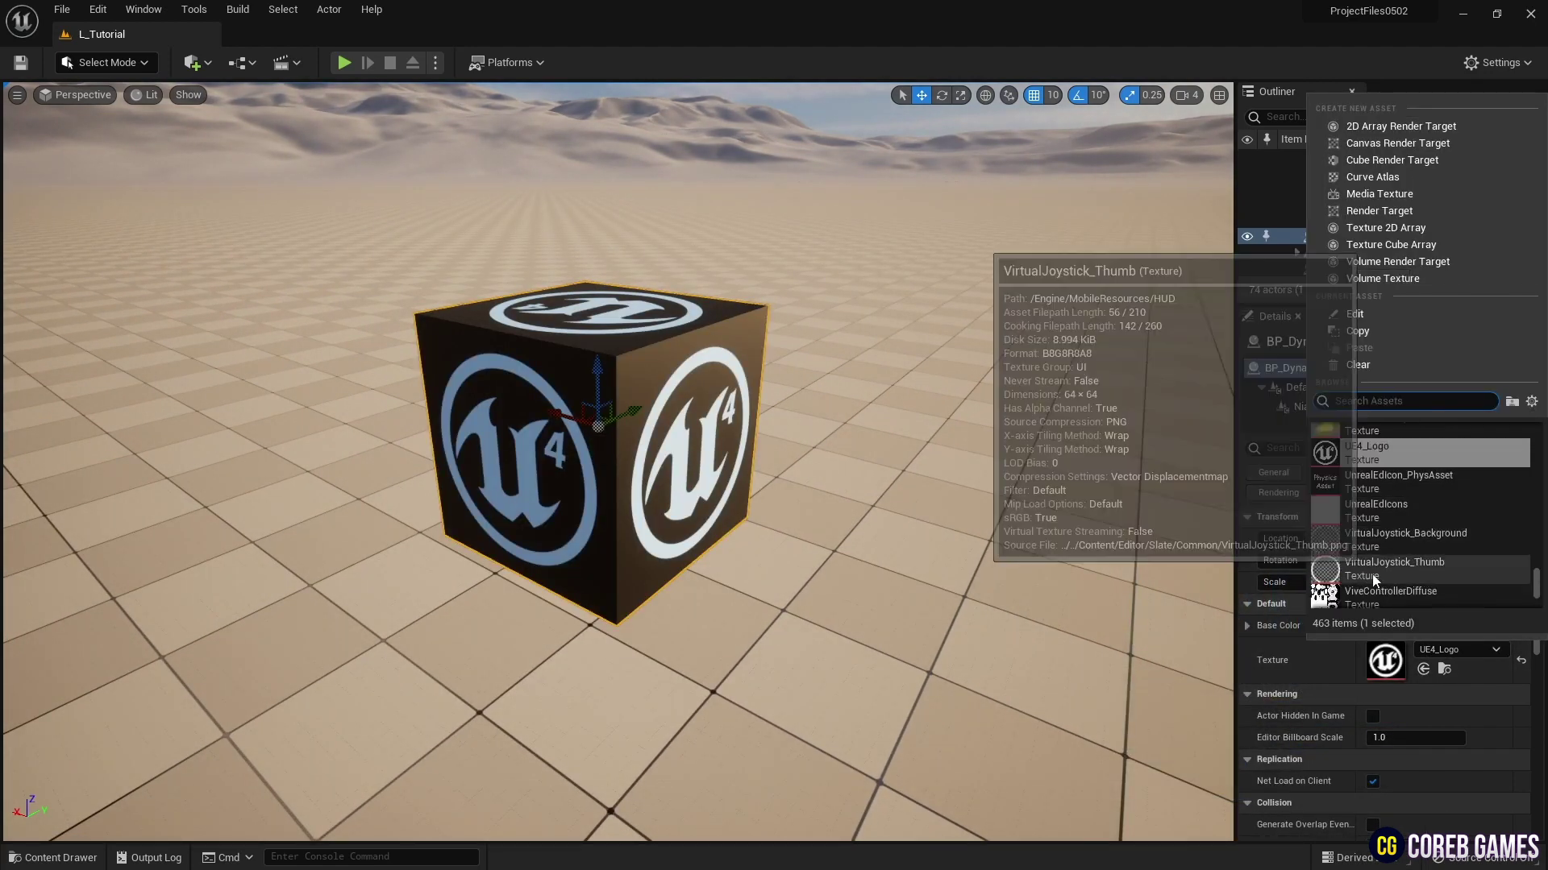
pyautogui.click(1391, 597)
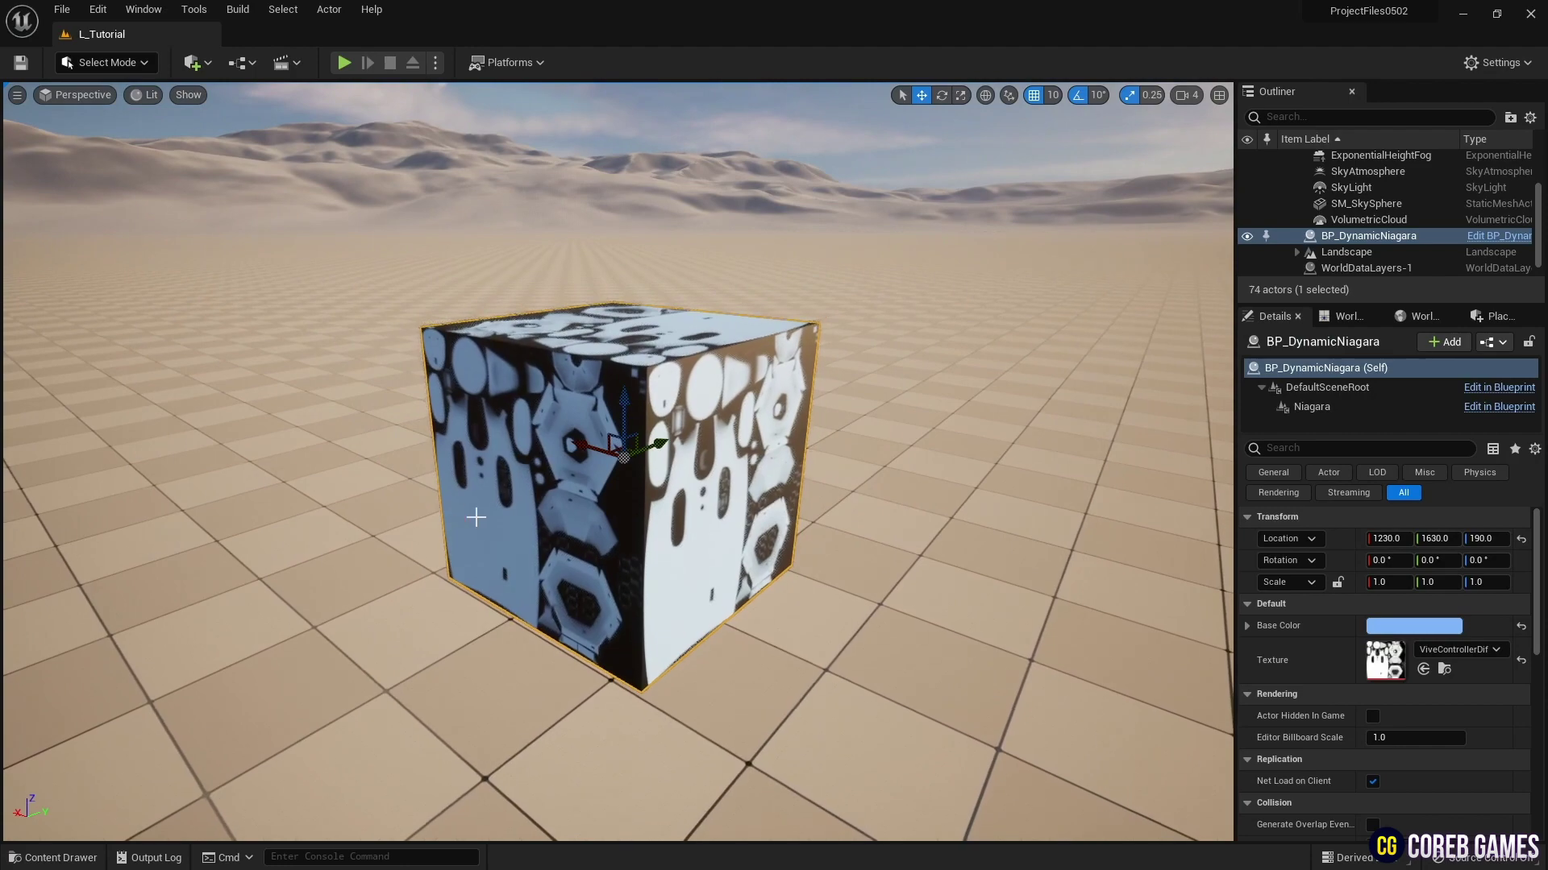